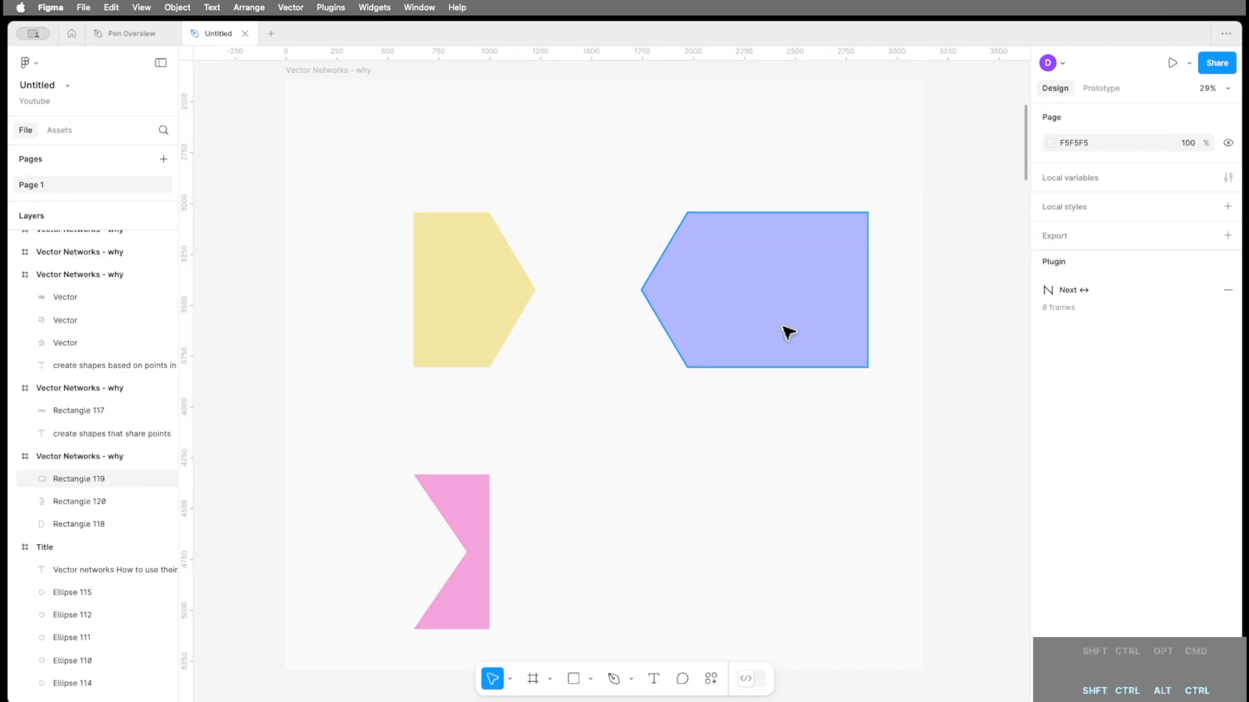
# - Move the blue-violet shape until its tip meets the yellow shape's tip, and place the pink shape directly beneath the yellow one
pyautogui.click(788, 333)
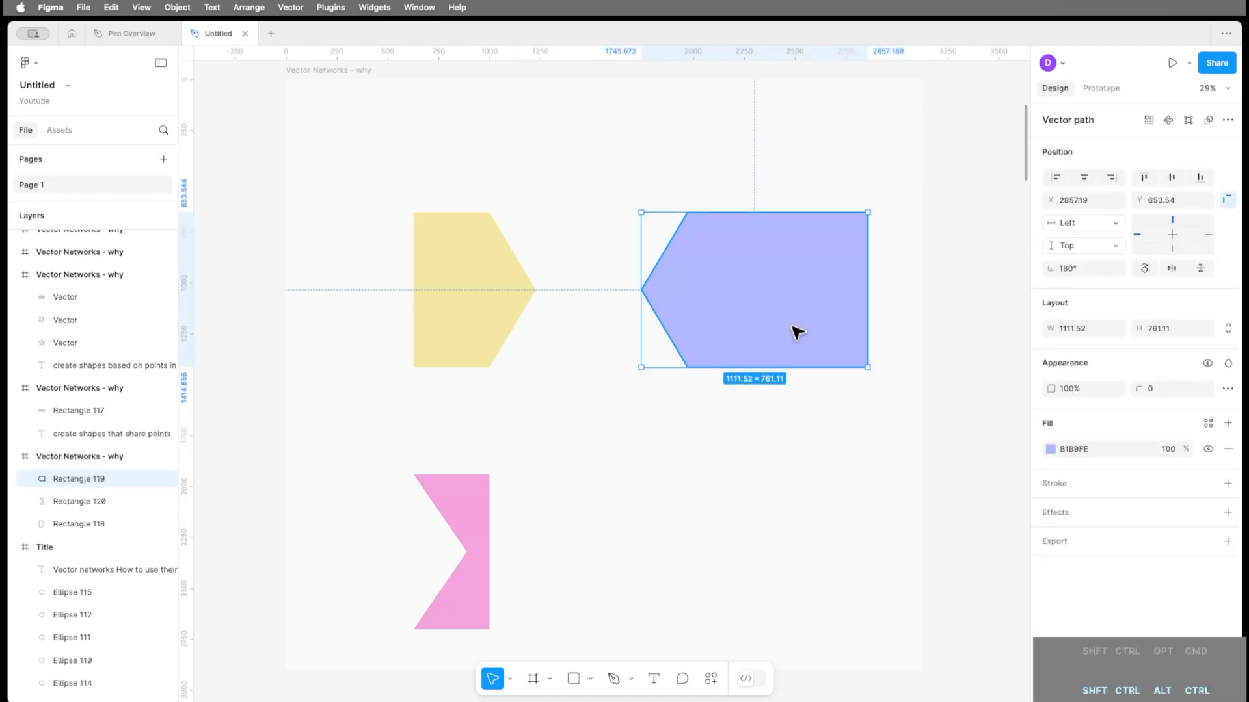
pyautogui.moveTo(797, 333); pyautogui.dragTo(692, 334)
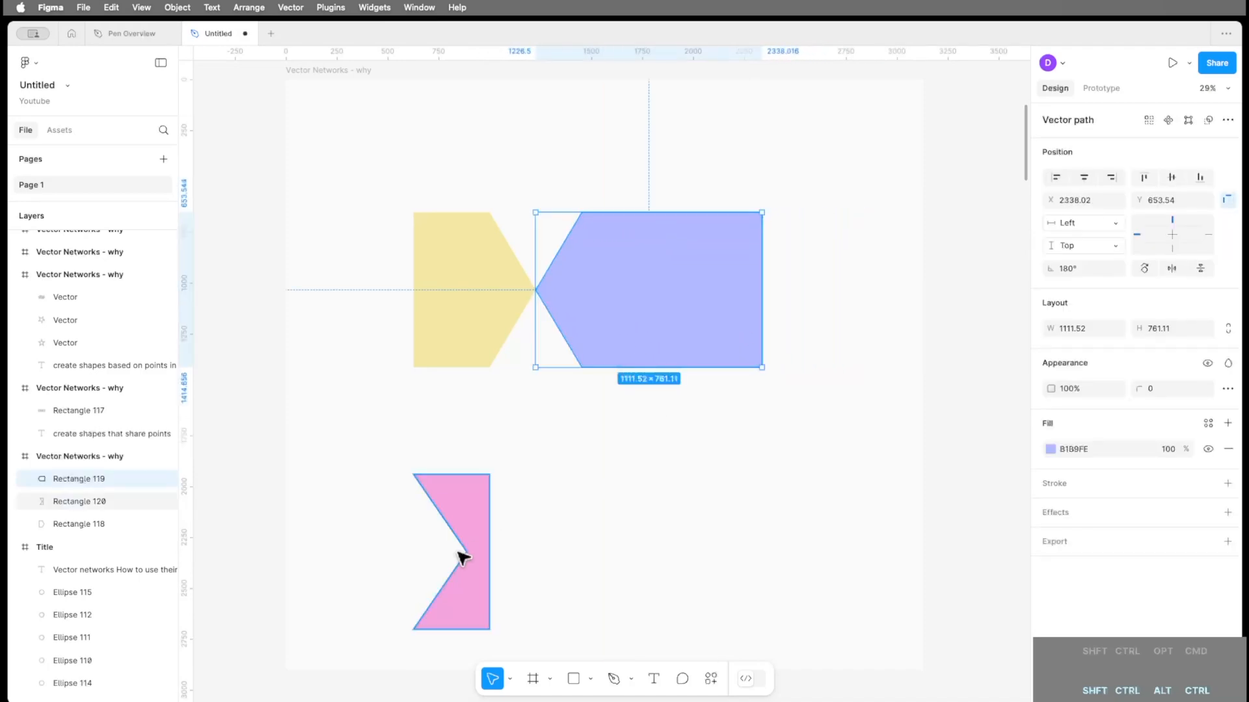
pyautogui.moveTo(476, 525); pyautogui.dragTo(462, 418)
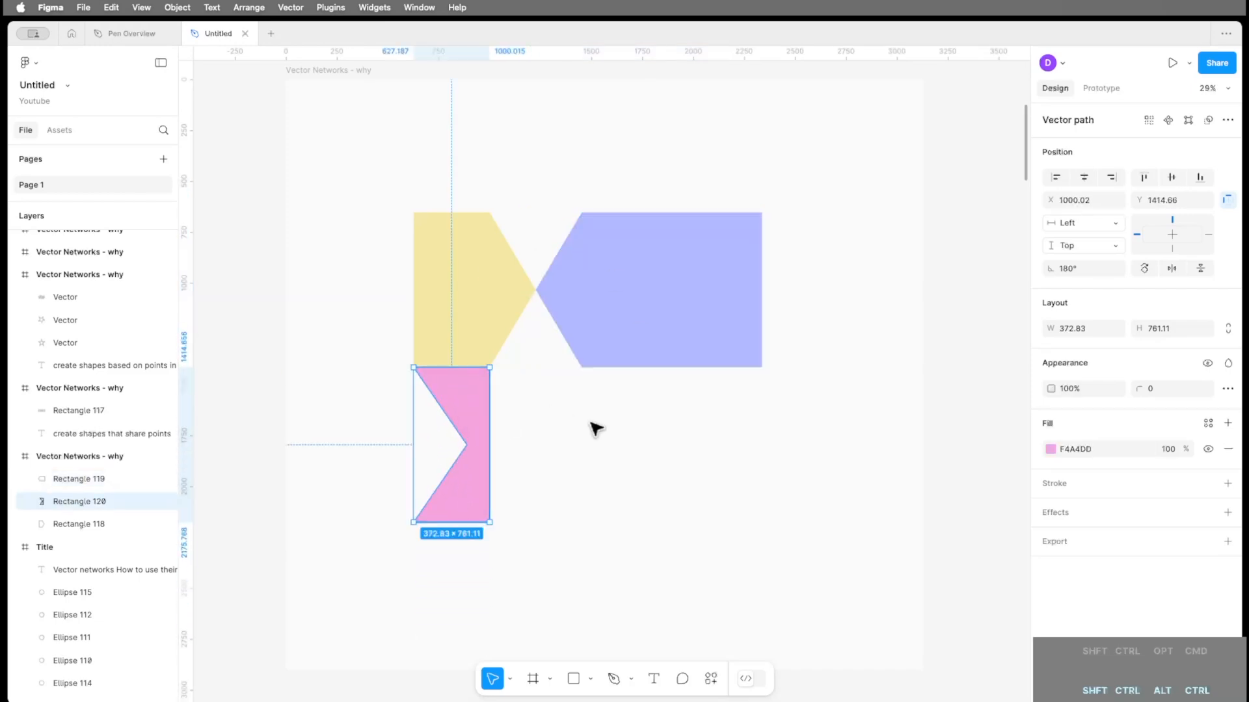
# - Group the yellow, blue-violet and pink shapes, shift the group slightly left and down, and flatten it into one vector
pyautogui.moveTo(804, 180); pyautogui.dragTo(382, 551)
pyautogui.press('super+g')
pyautogui.moveTo(655, 321); pyautogui.dragTo(618, 330)
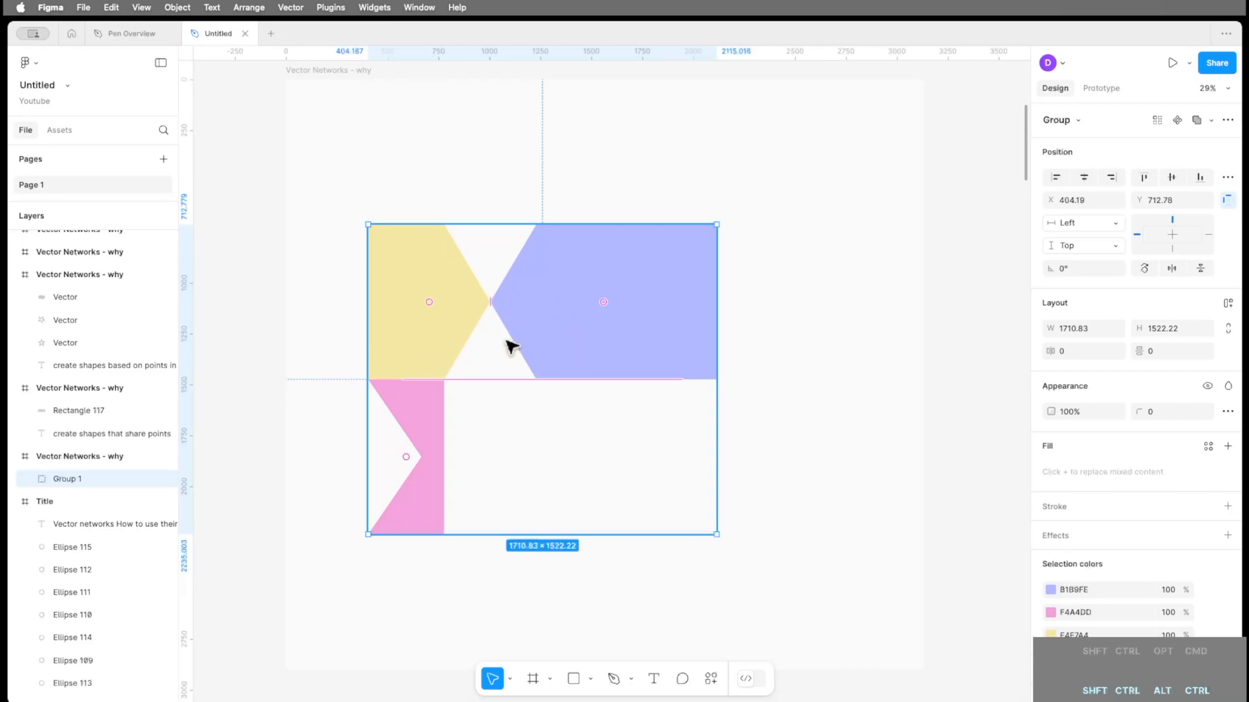
pyautogui.rightClick(640, 337)
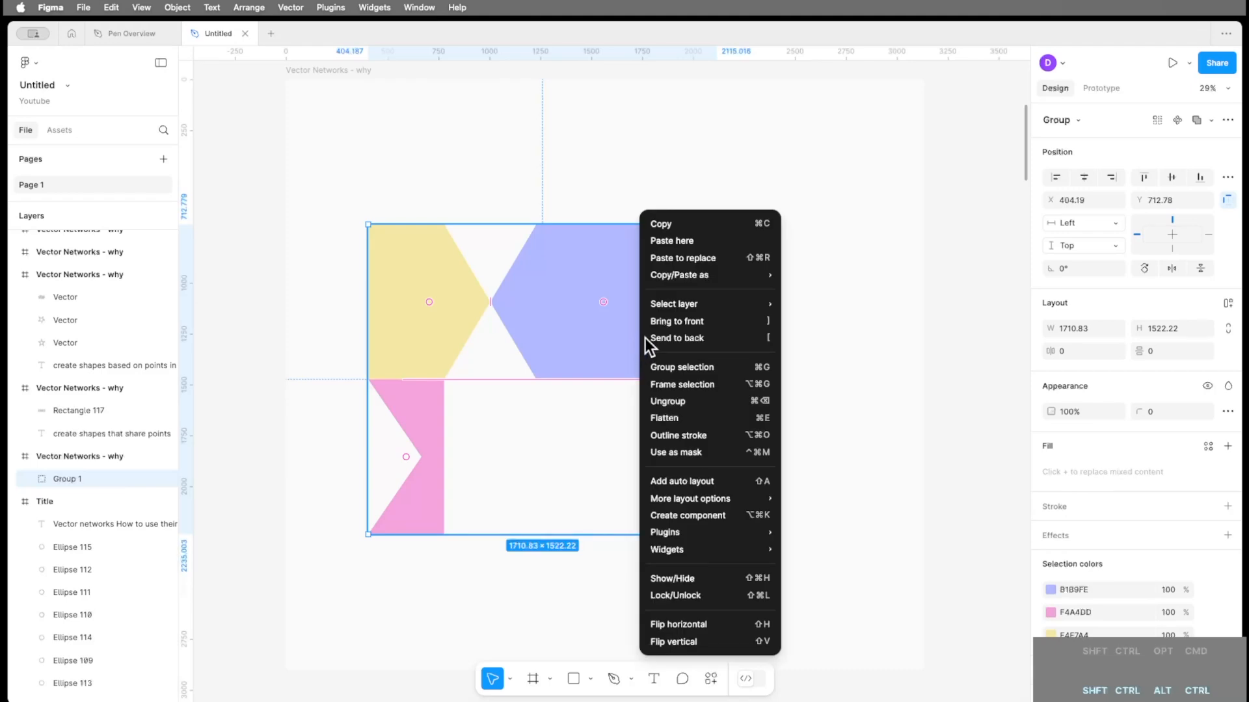
pyautogui.click(731, 419)
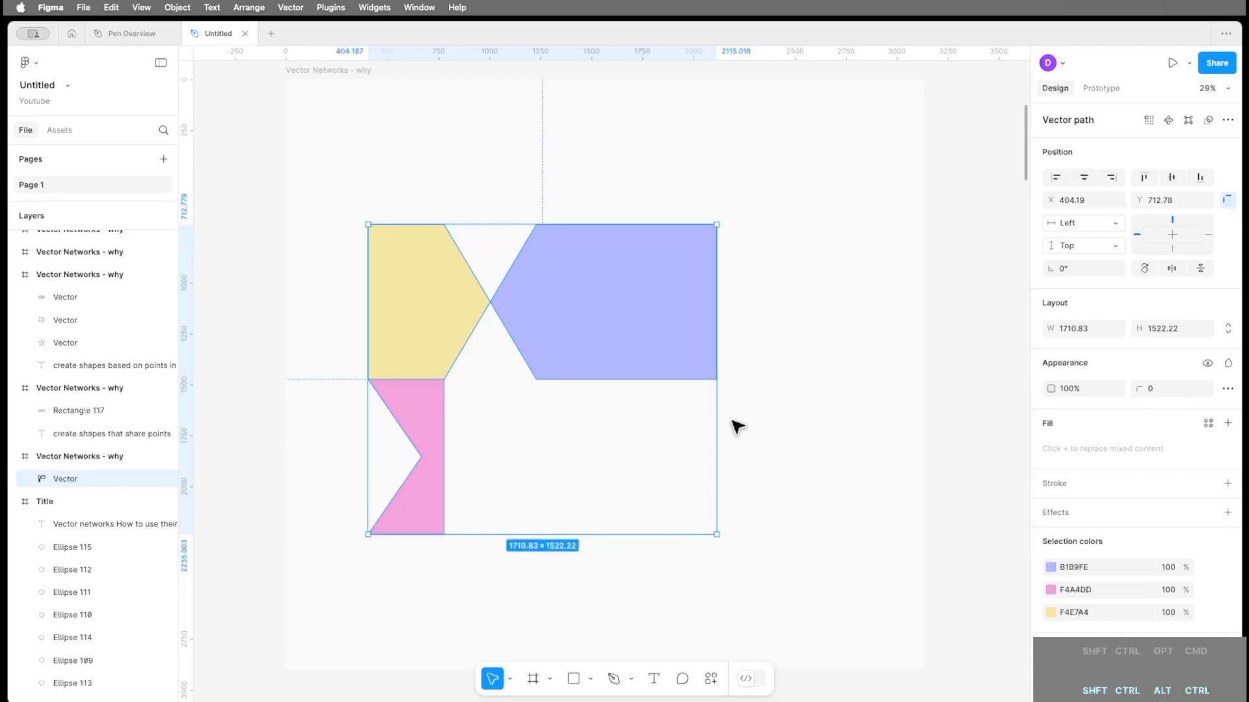
# - Edit the flattened vector by moving the yellow and blue-violet tips' shared point right and the yellow-pink shared corner left to about X 666
pyautogui.press('Return')
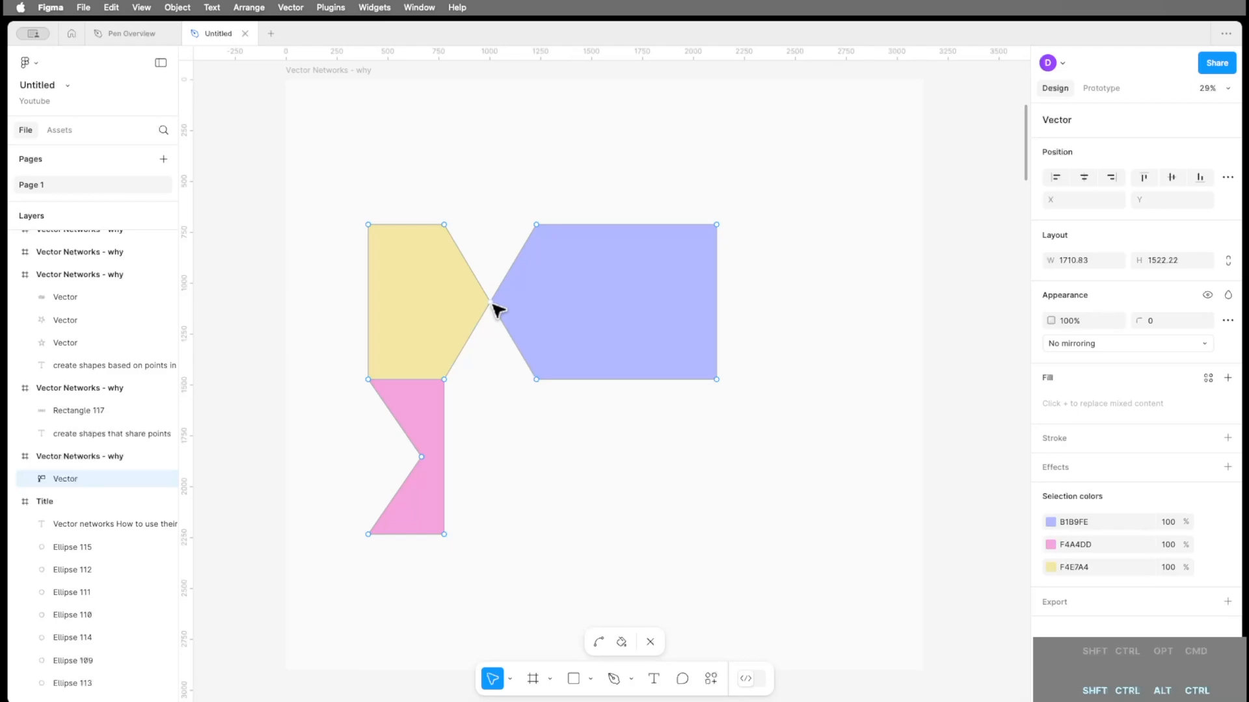
pyautogui.moveTo(496, 308); pyautogui.dragTo(528, 307)
pyautogui.moveTo(444, 380); pyautogui.dragTo(423, 380)
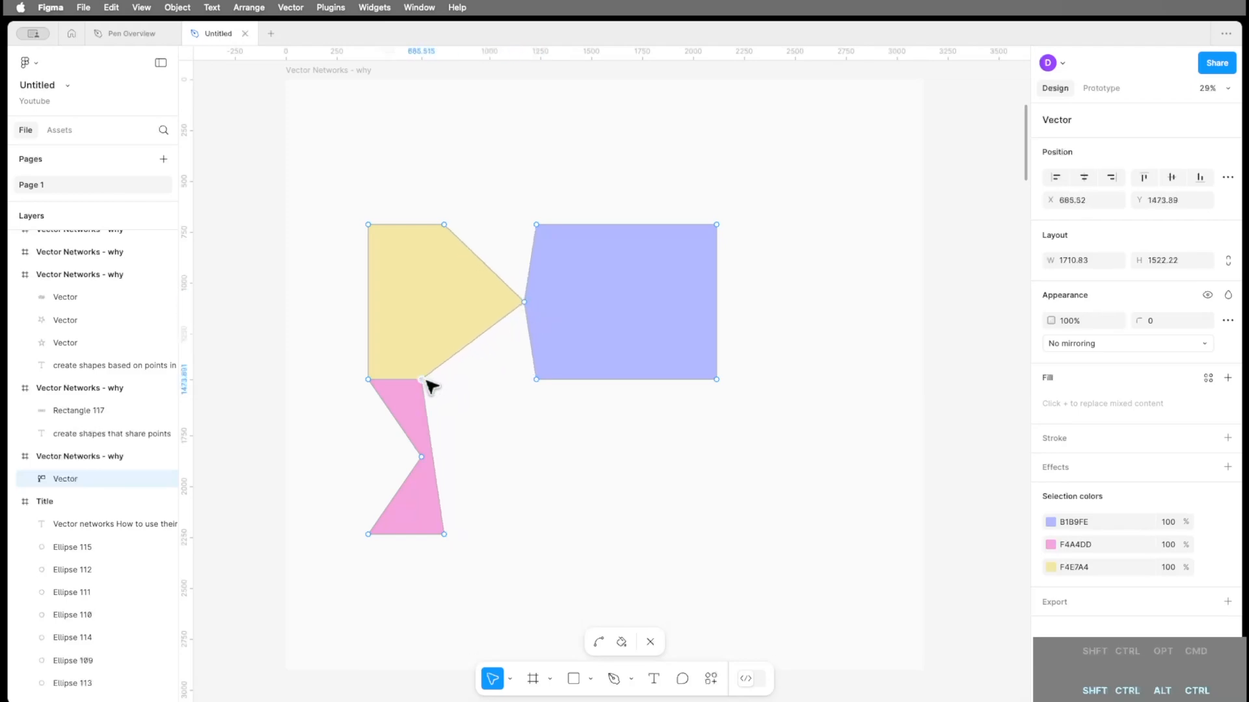
pyautogui.press('Escape')
pyautogui.press('Escape')
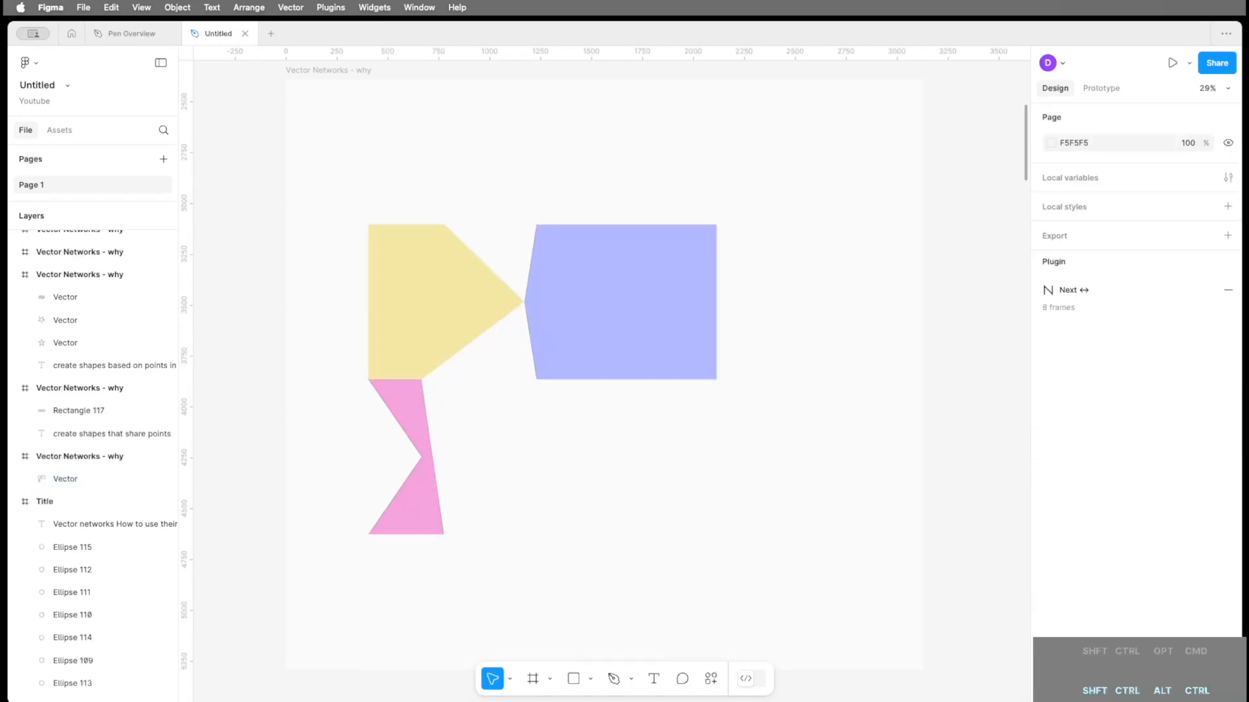
# - Go to the "create shapes that share points" frame and draw a square about 177 × 177 below the coloured arrow strip
pyautogui.press('n')
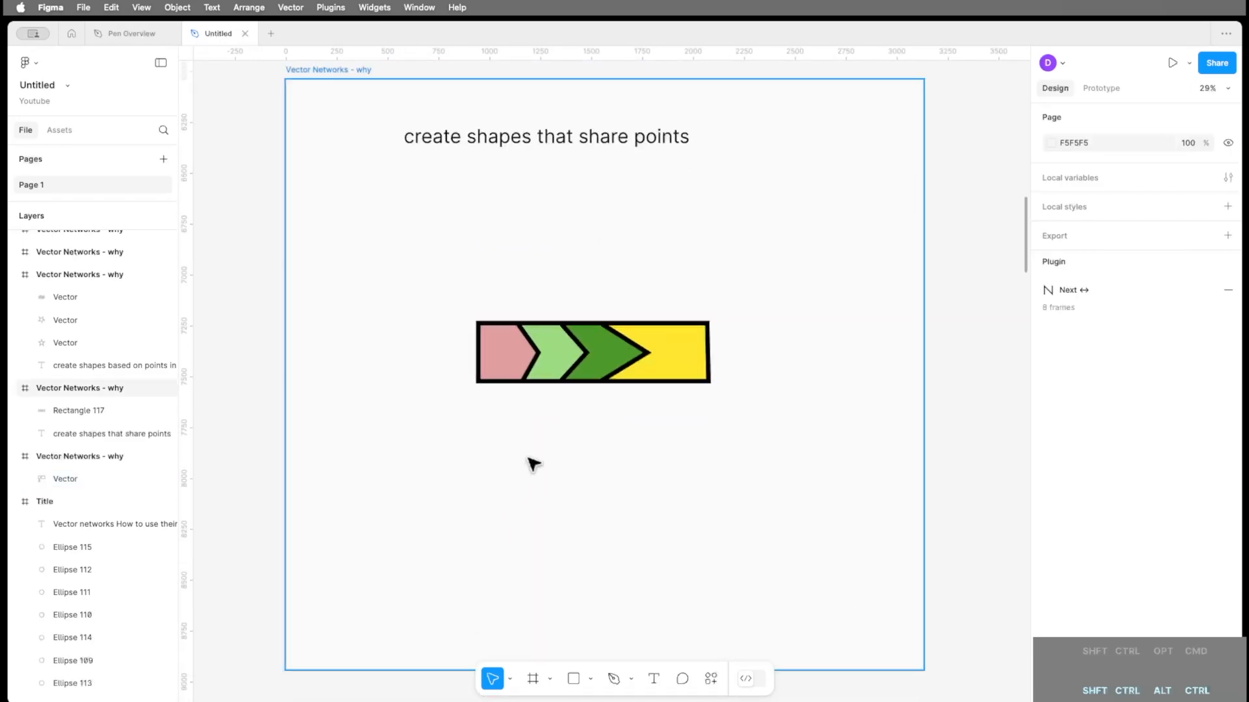
pyautogui.scroll(3, 534, 464)
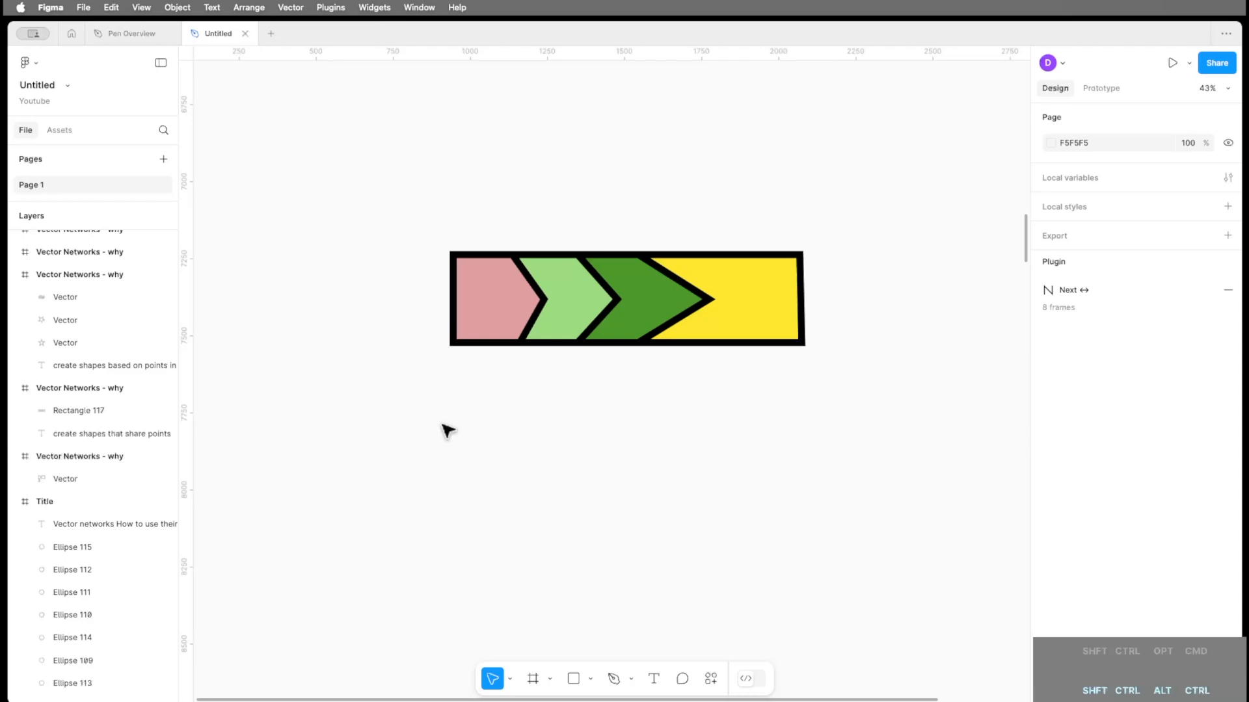
pyautogui.press('r')
pyautogui.moveTo(449, 420); pyautogui.dragTo(503, 469)
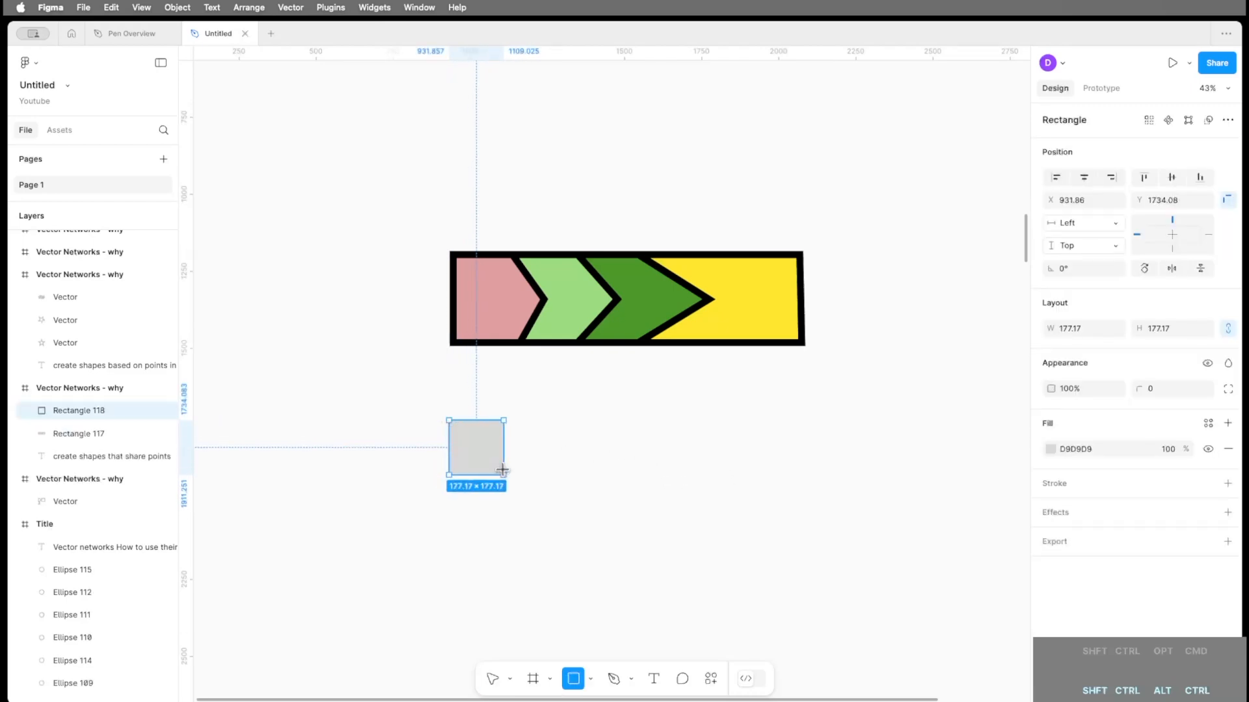
# - Add a black 000000 stroke to the square, positioned at the center with a weight of 5
pyautogui.click(1227, 483)
pyautogui.click(1075, 532)
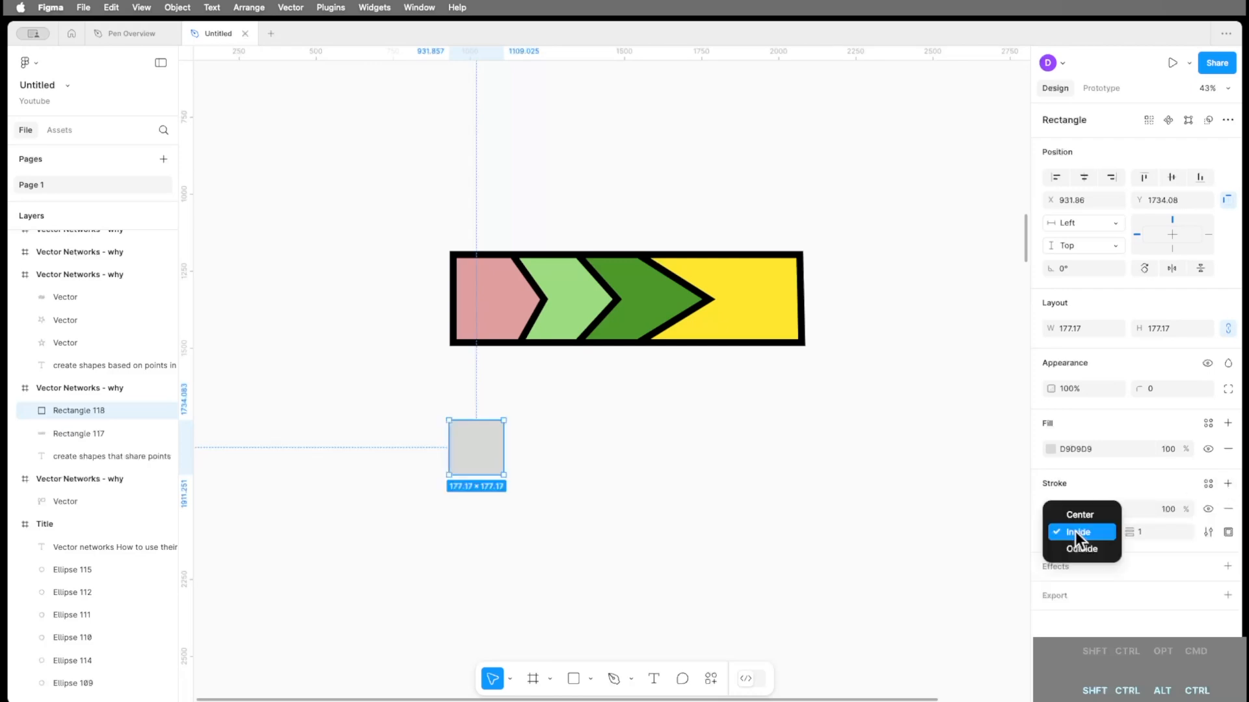
pyautogui.click(1077, 509)
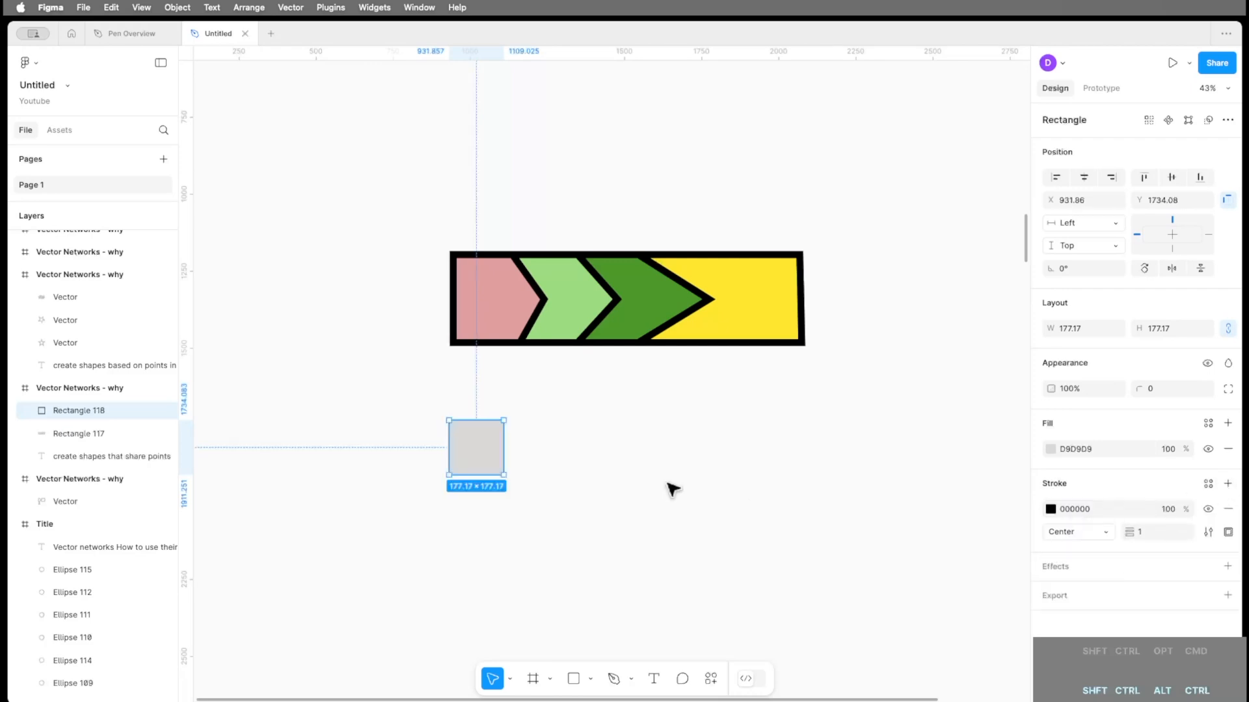
pyautogui.click(1135, 534)
pyautogui.write('5')
pyautogui.press('Return')
# - Duplicate the stroked square three times to the right to form an edge-to-edge row of four
pyautogui.moveTo(492, 470); pyautogui.dragTo(547, 470)
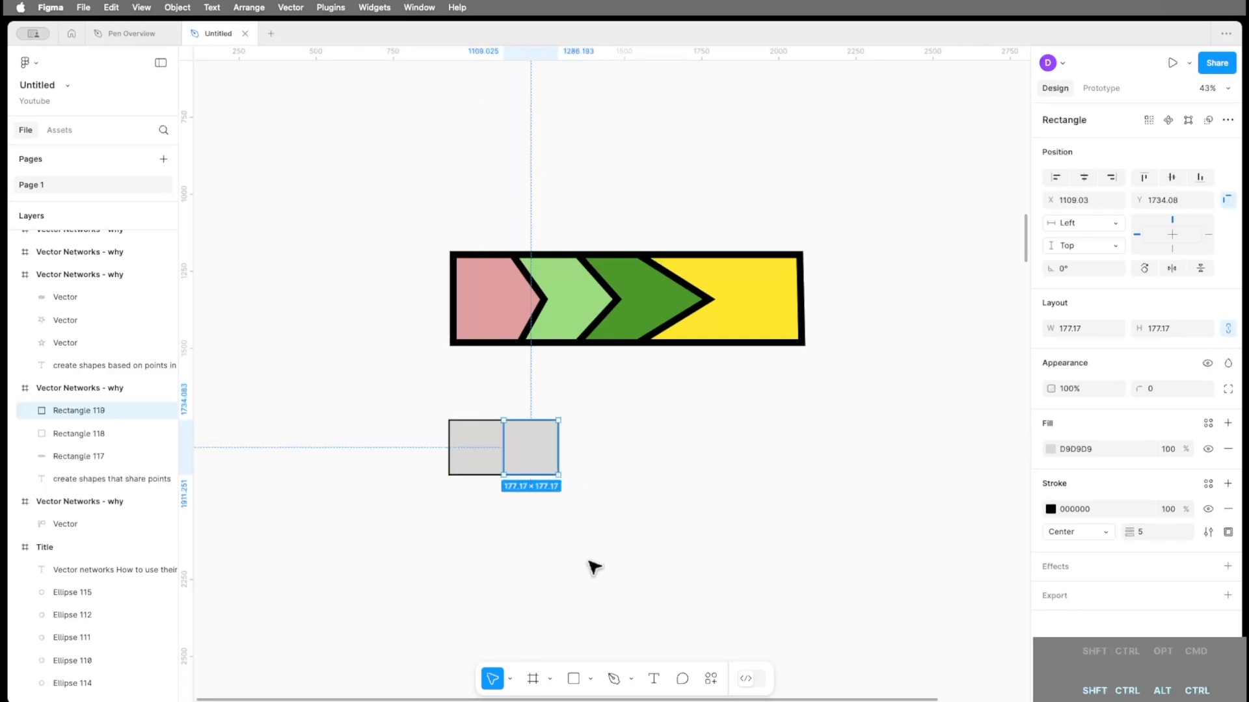
pyautogui.press('super+d')
pyautogui.press('super+d')
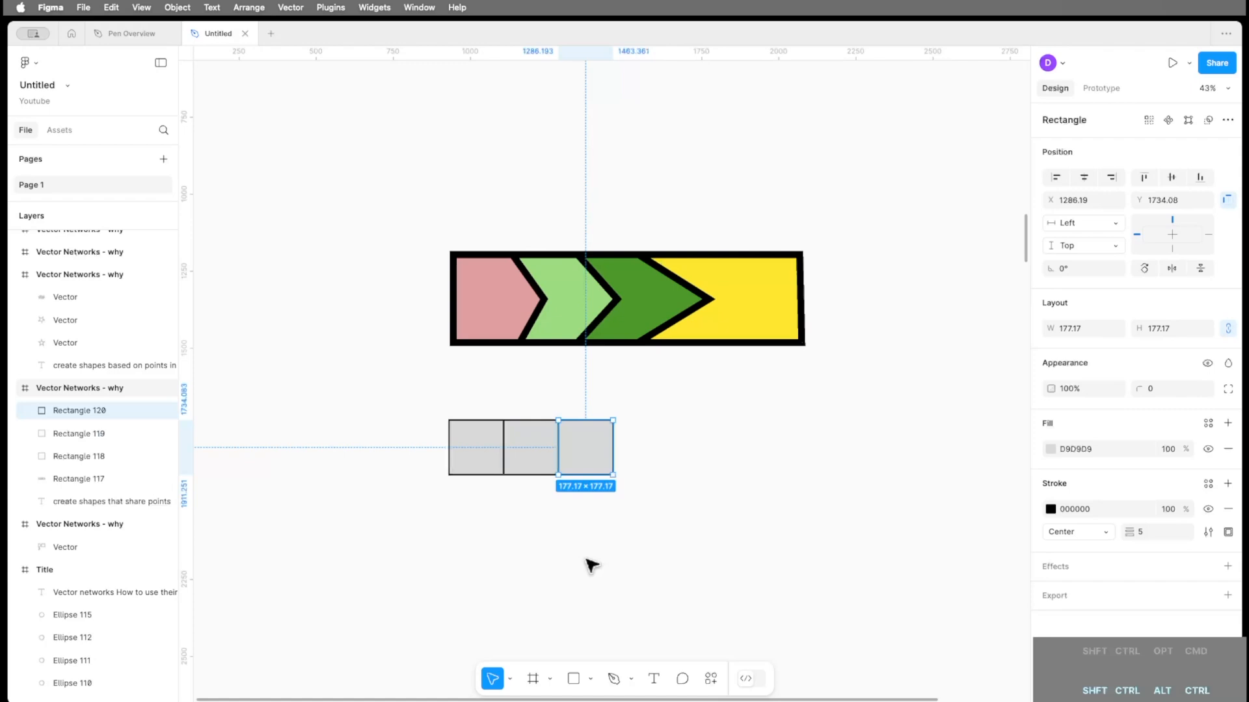
pyautogui.click(609, 563)
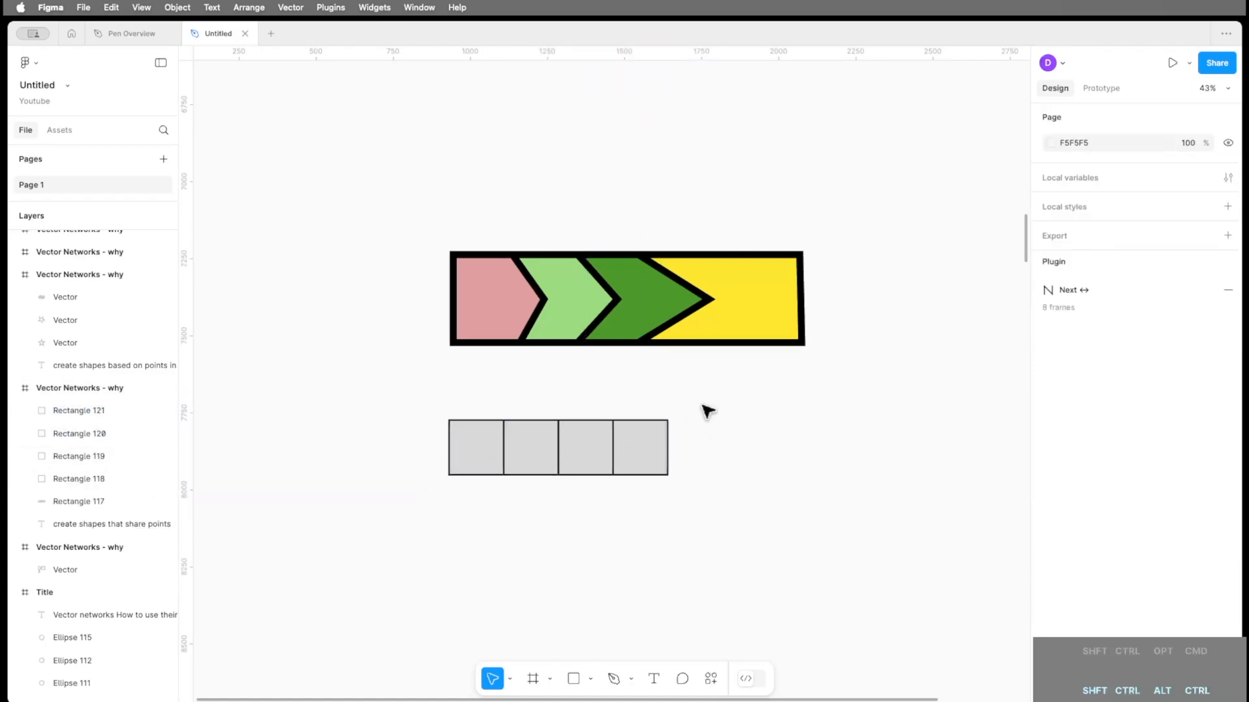
# - Resize the row of four squares together to about 1144 × 283, matching the width of the coloured strip above
pyautogui.moveTo(702, 405); pyautogui.dragTo(389, 528)
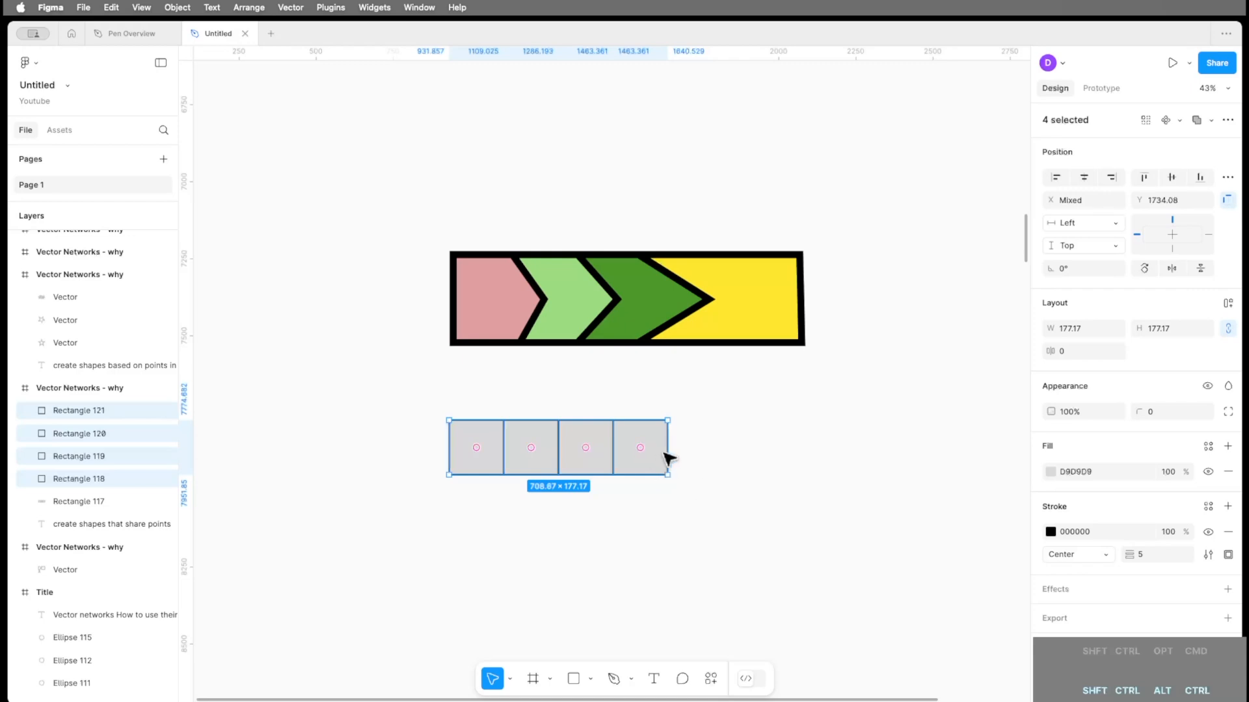
pyautogui.moveTo(668, 450); pyautogui.dragTo(802, 449)
pyautogui.moveTo(730, 475); pyautogui.dragTo(730, 507)
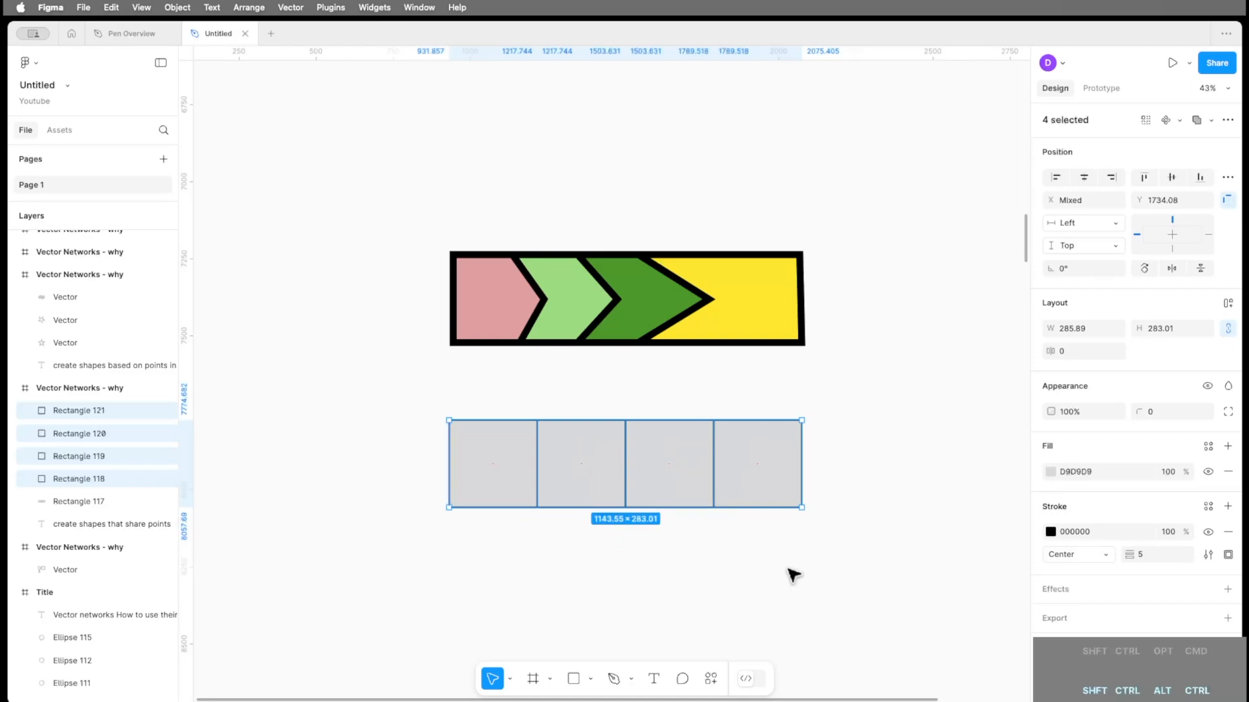
pyautogui.click(895, 529)
pyautogui.click(753, 474)
pyautogui.click(670, 473)
pyautogui.click(600, 478)
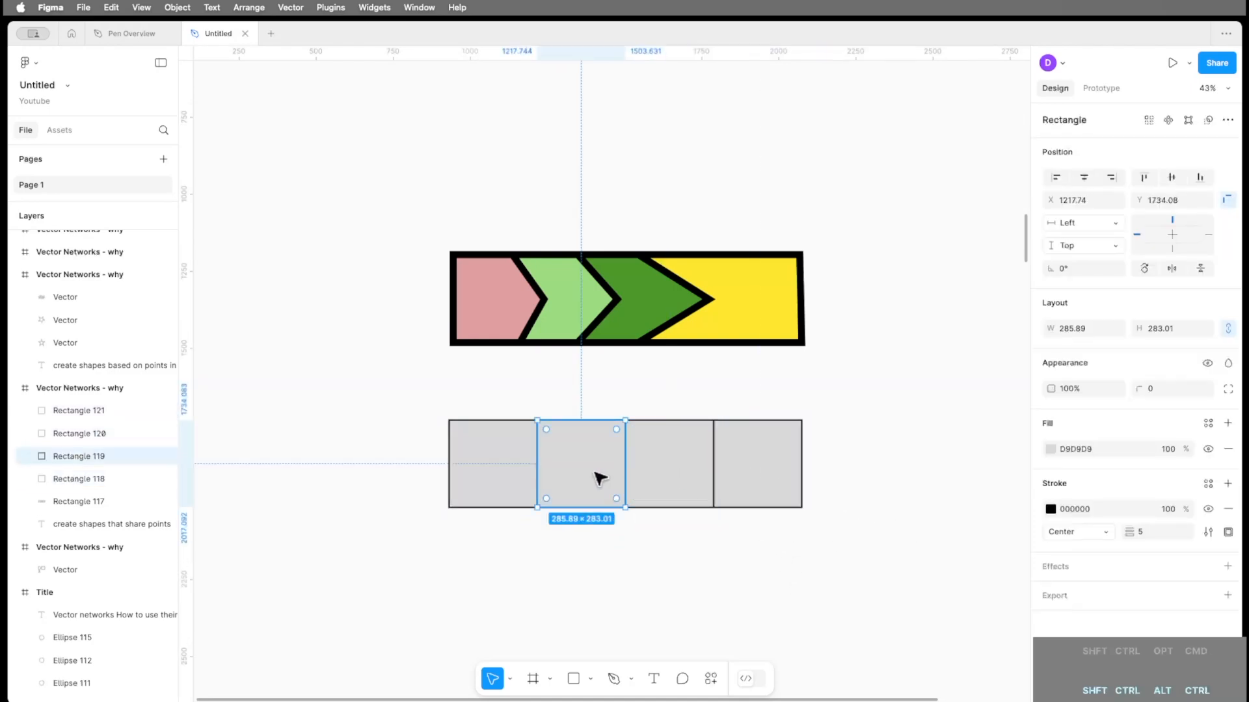
# - Select all four grey rectangles and flatten them into a single vector
pyautogui.click(872, 385)
pyautogui.moveTo(873, 384); pyautogui.dragTo(365, 582)
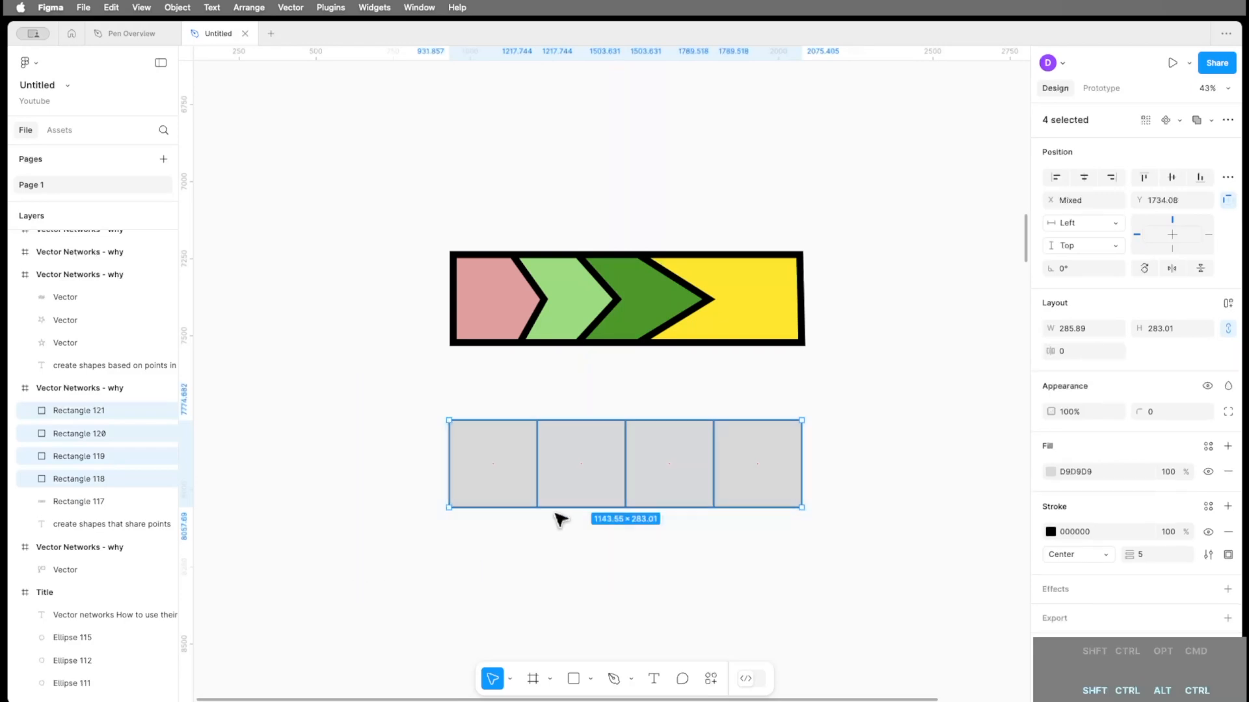
pyautogui.rightClick(762, 464)
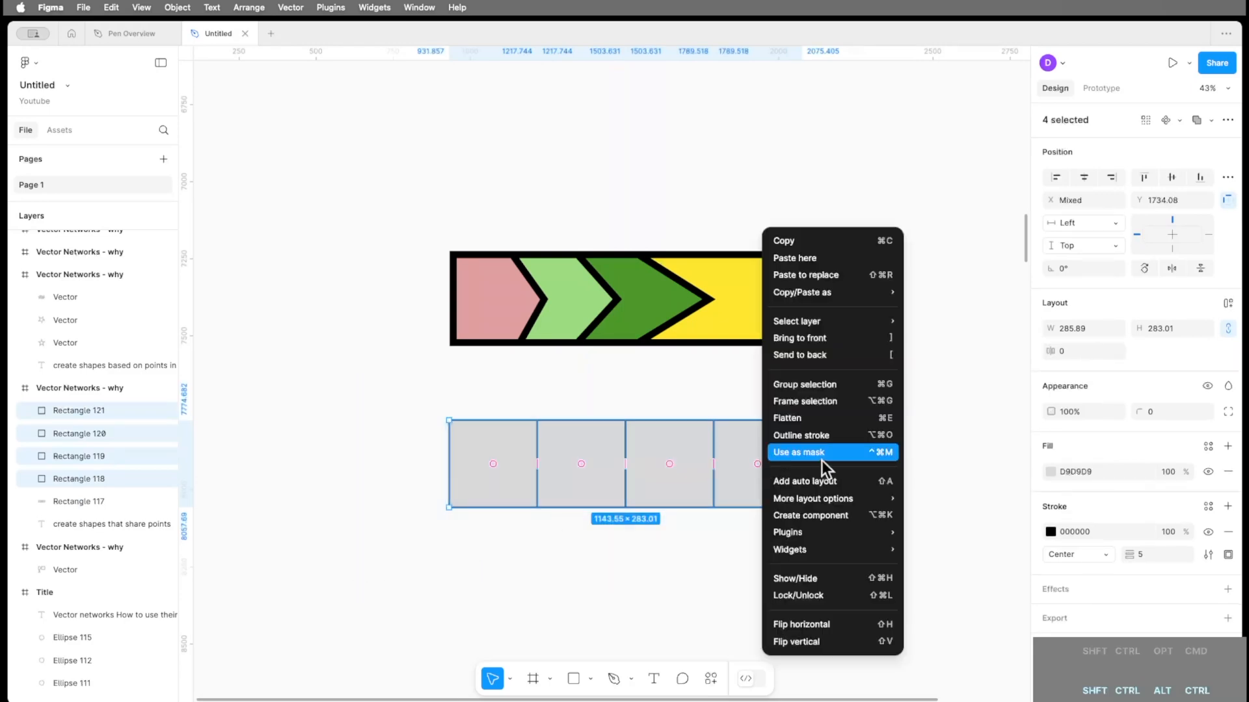
pyautogui.click(817, 418)
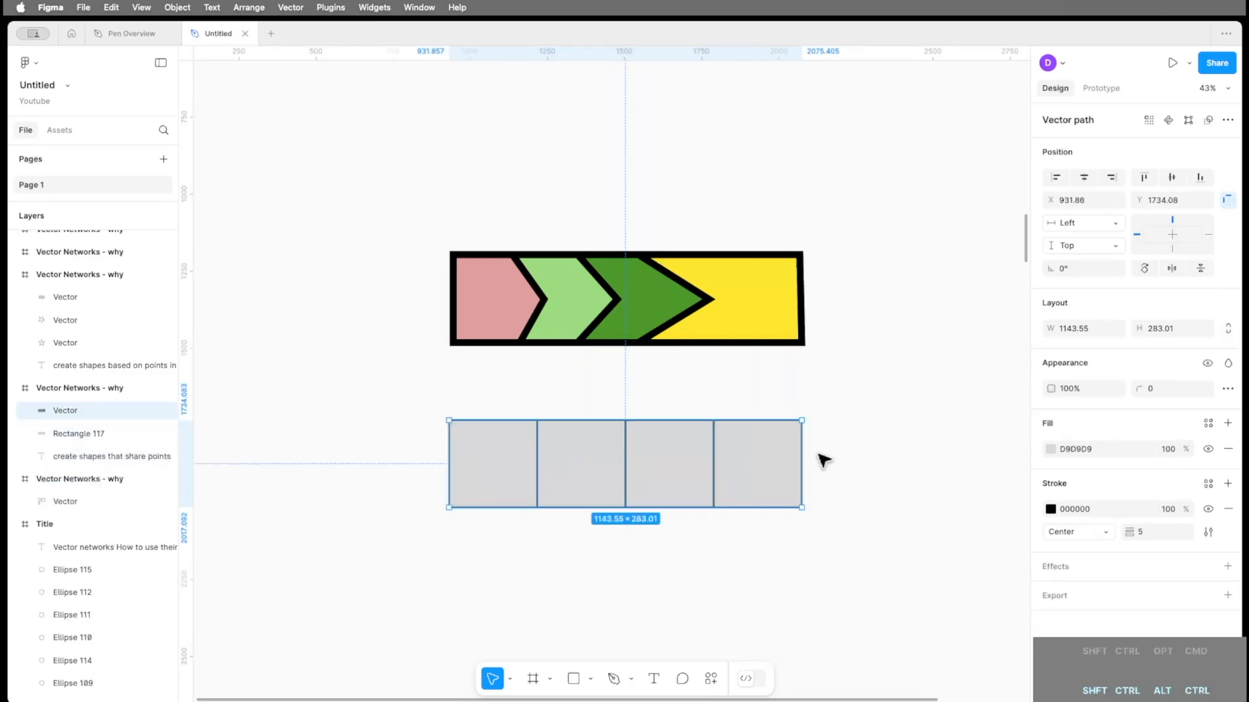
# - Open the flattened row for vector point editing with the Move tool active
pyautogui.press('Return')
pyautogui.scroll(2, 630, 515)
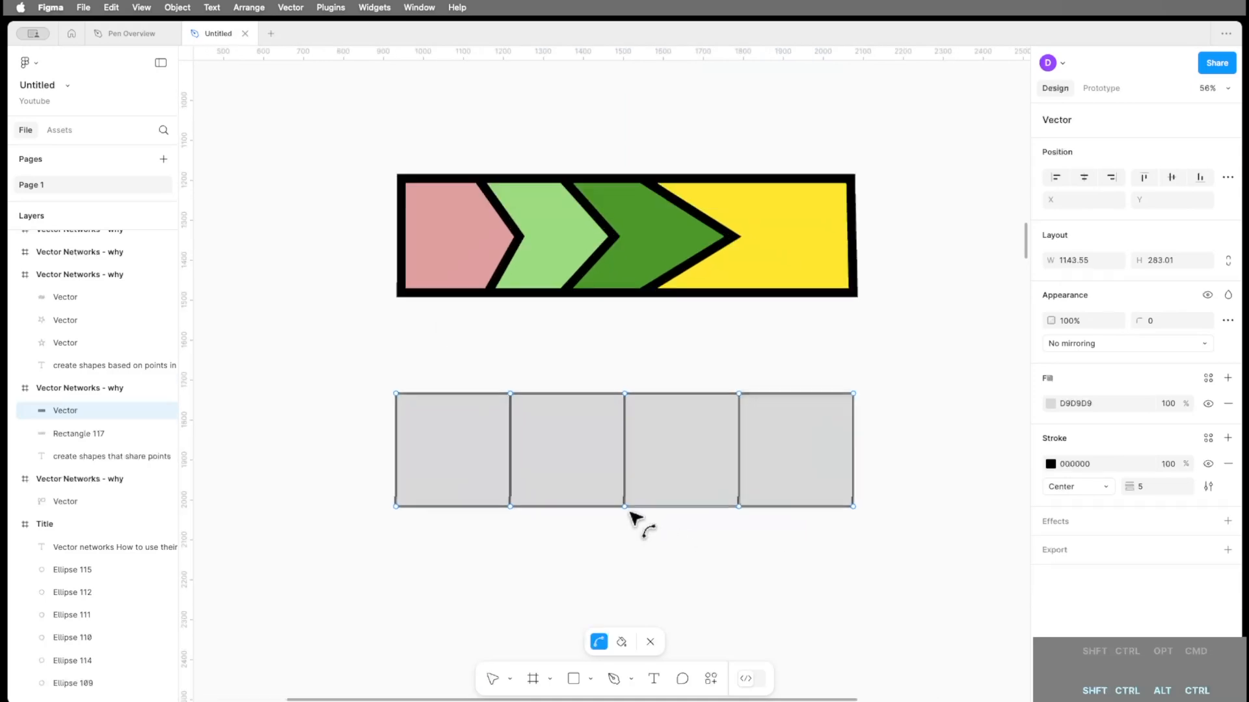
pyautogui.scroll(5, 631, 513)
pyautogui.press('v')
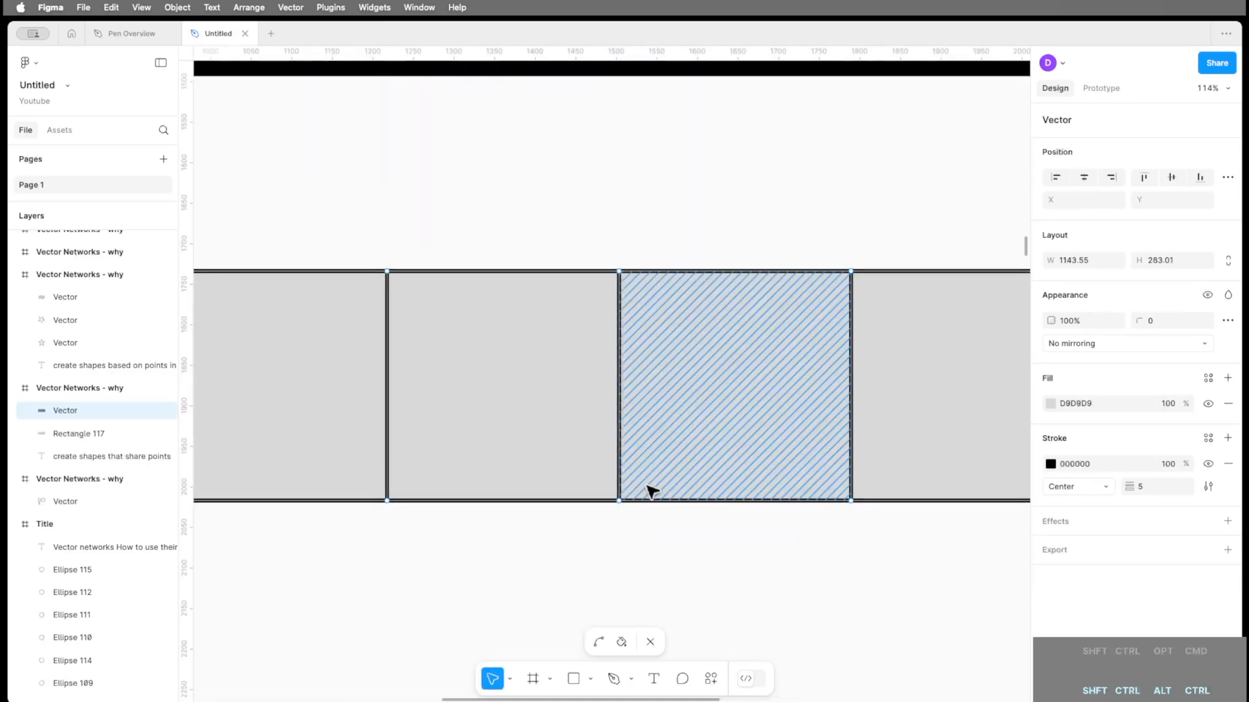
# - Try moving the lower shared point of the middle divider to the right, and undo it
pyautogui.click(621, 500)
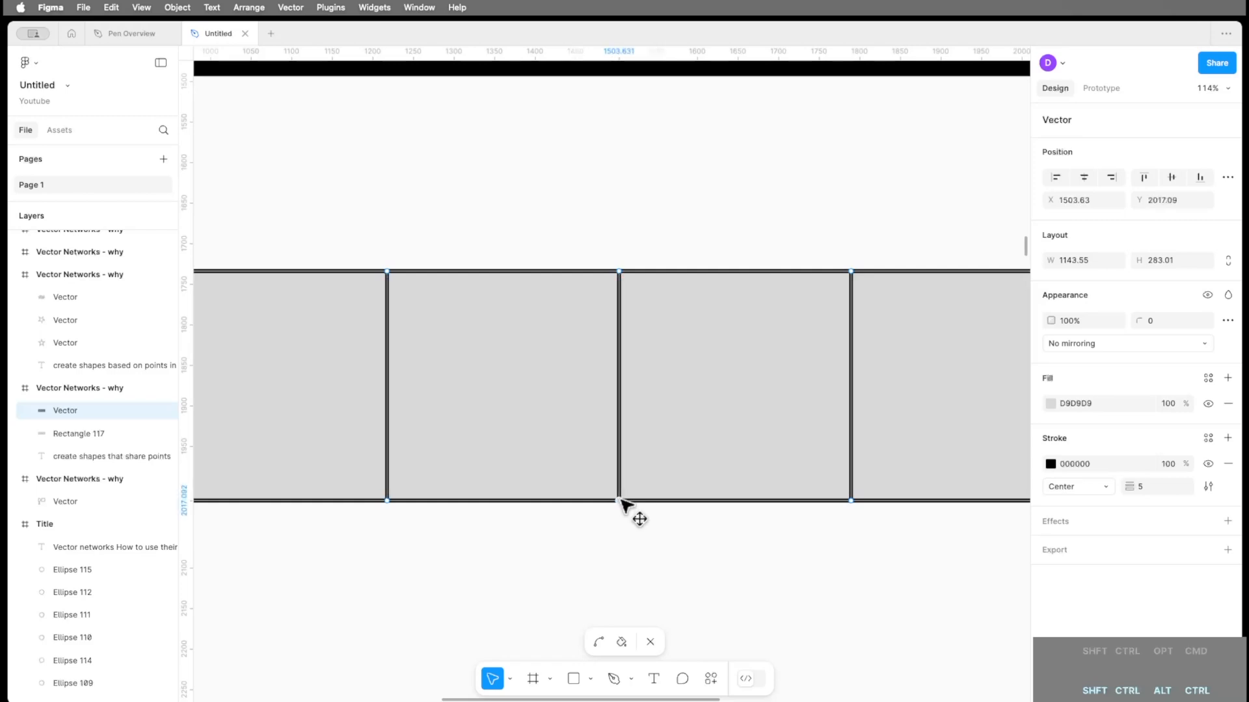
pyautogui.moveTo(621, 501); pyautogui.dragTo(657, 502)
pyautogui.press('super+z')
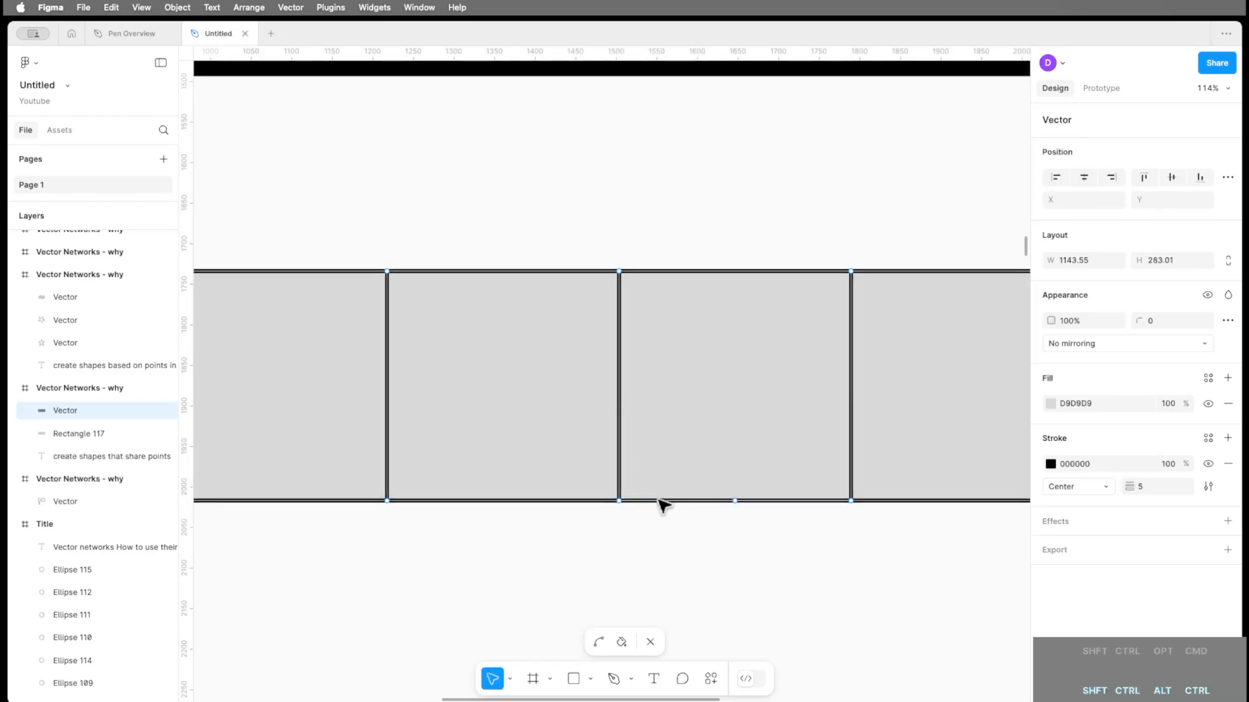
# - Pull the midpoints of the three dividers rightward into arrow points, the middle one to about X 1590 and the first to about X 1318
pyautogui.scroll(-4, 673, 534)
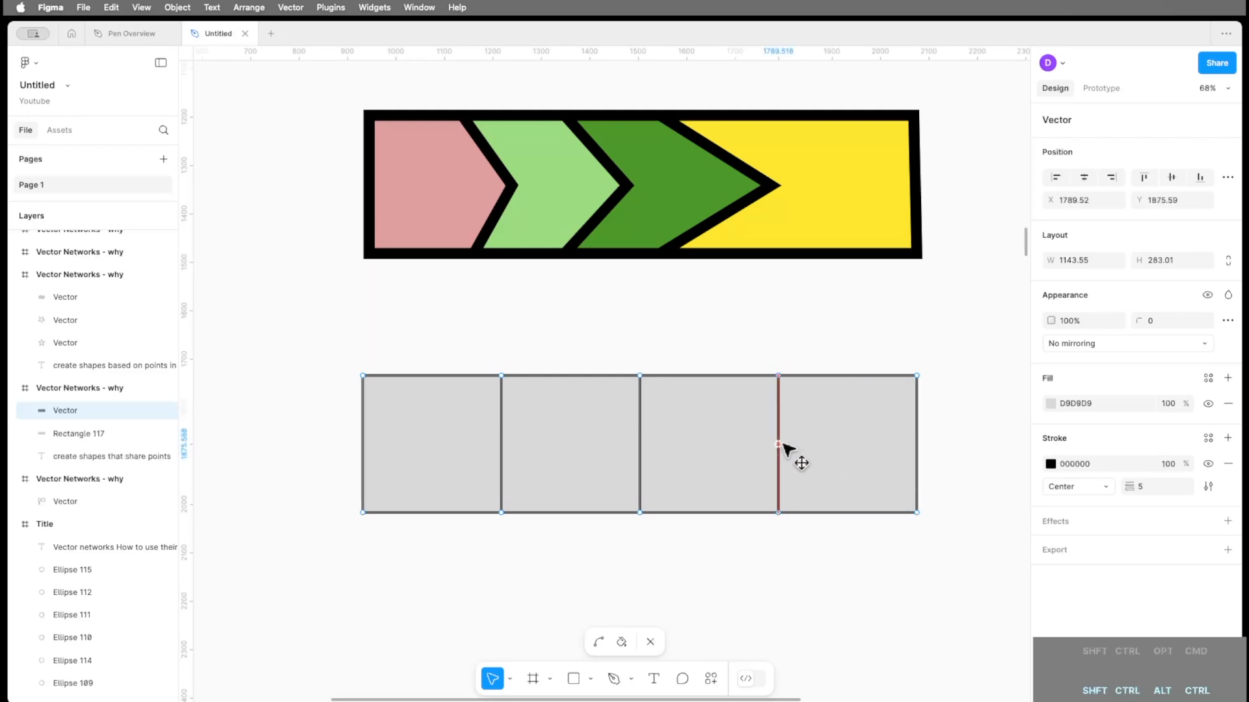
pyautogui.moveTo(780, 445); pyautogui.dragTo(815, 444)
pyautogui.moveTo(641, 445); pyautogui.dragTo(682, 444)
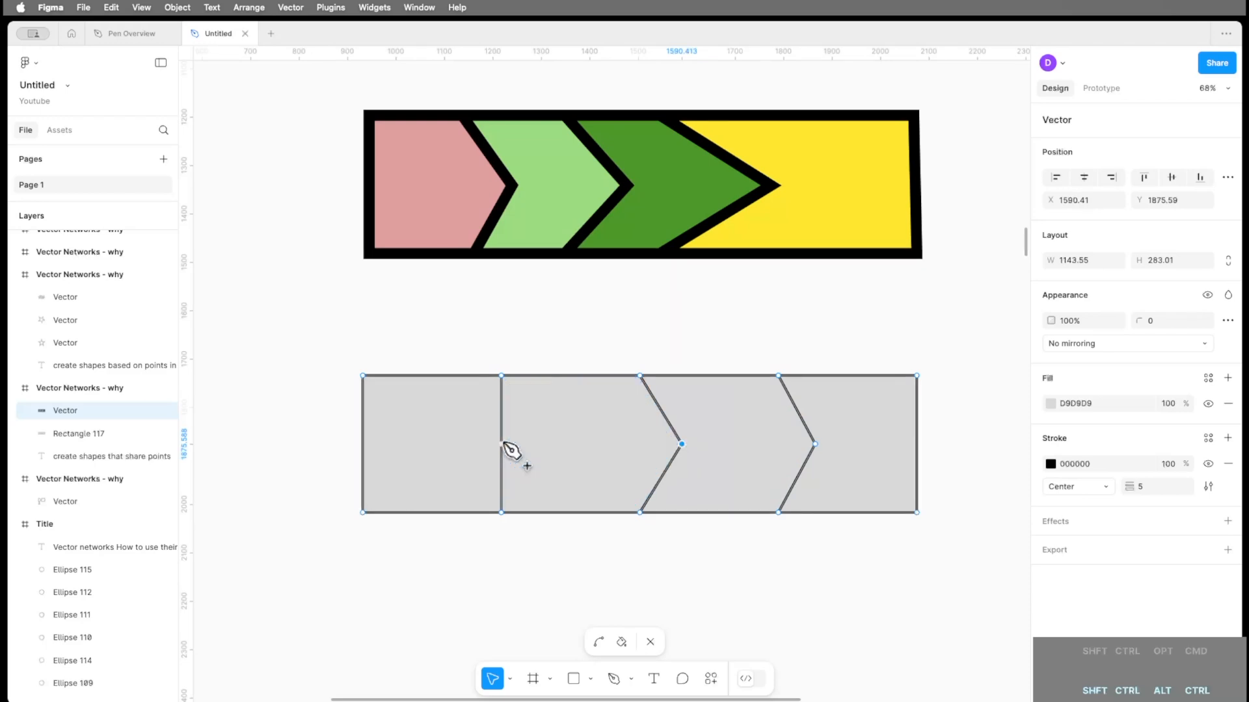
pyautogui.moveTo(503, 445); pyautogui.dragTo(549, 444)
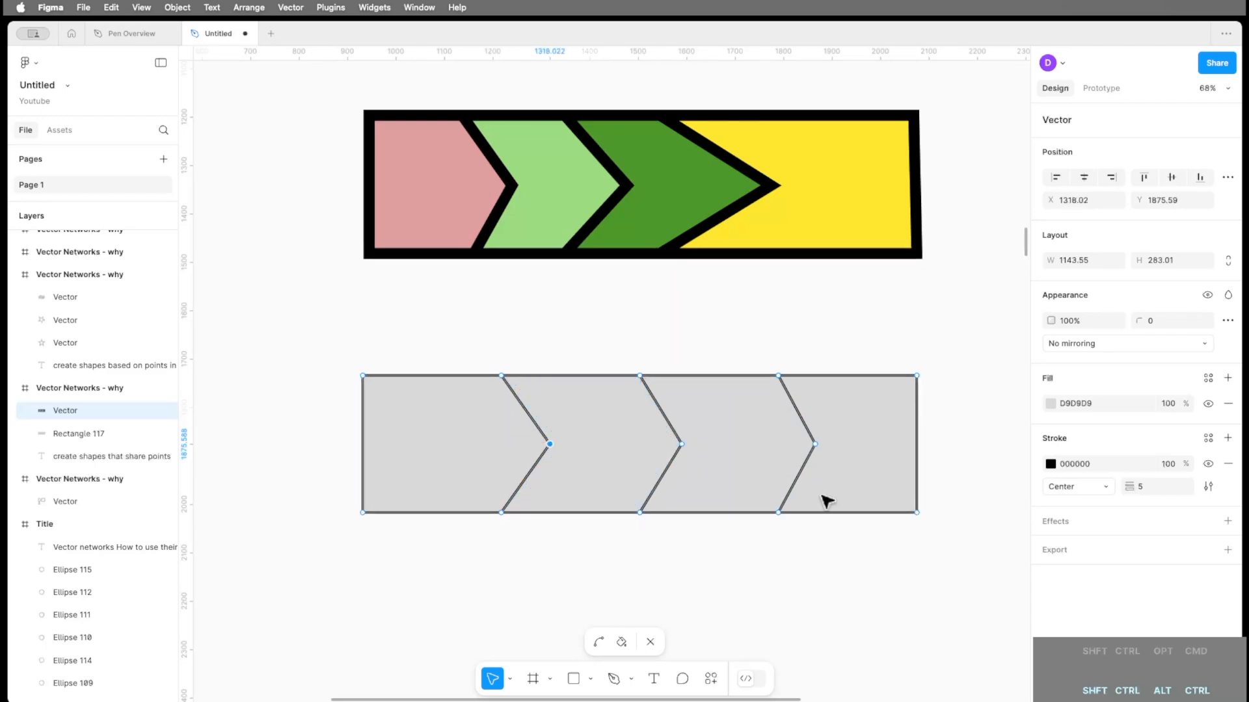
# - Fill the last region of the row with yellow FFE72F sampled from the coloured strip above
pyautogui.click(875, 447)
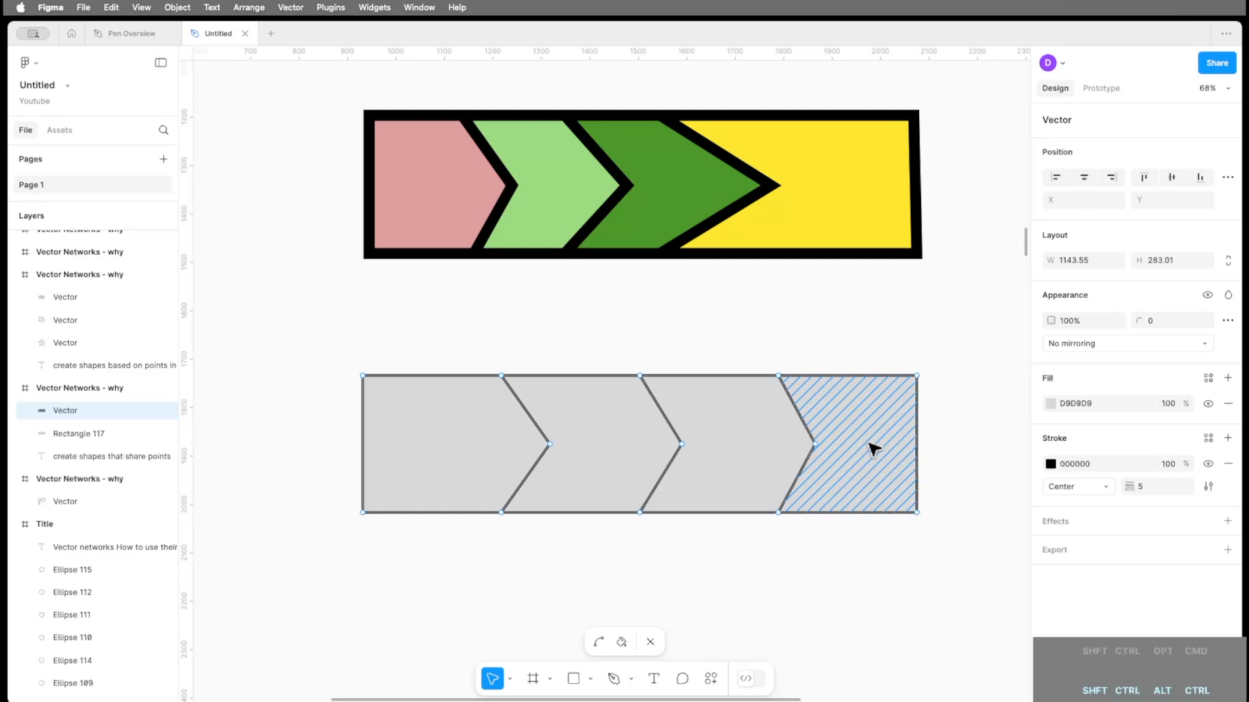
pyautogui.click(1051, 403)
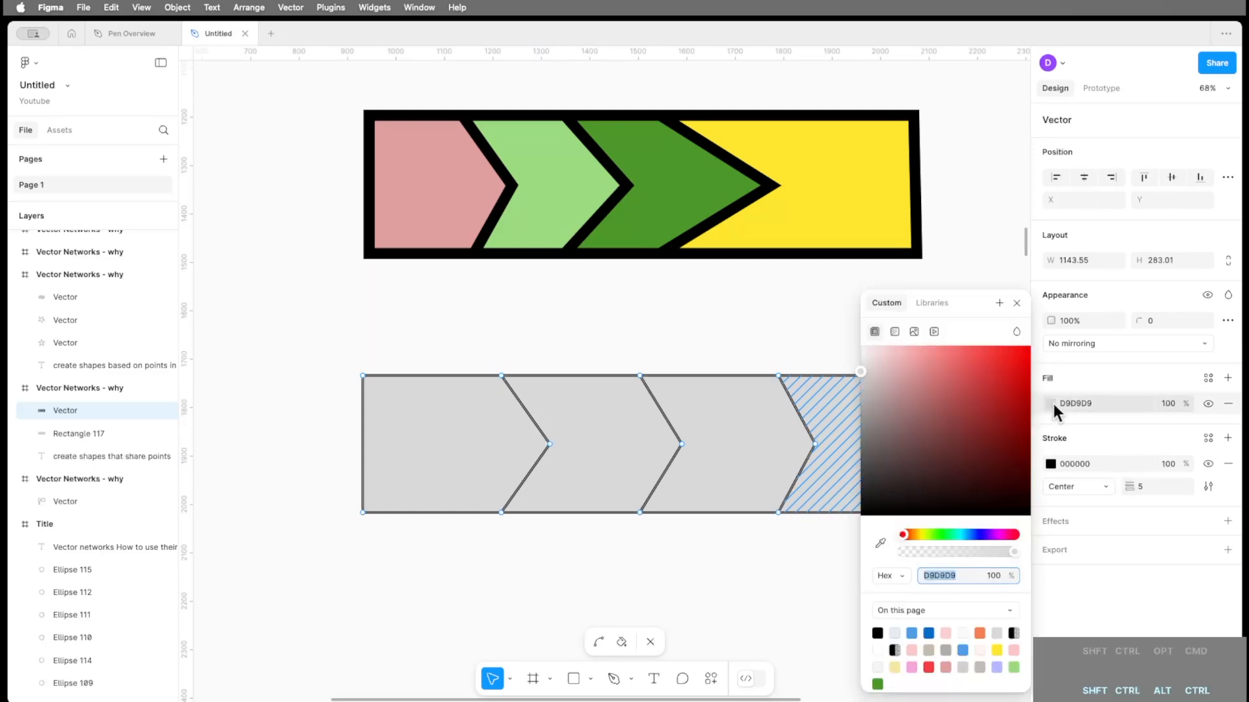
pyautogui.click(880, 543)
pyautogui.click(830, 209)
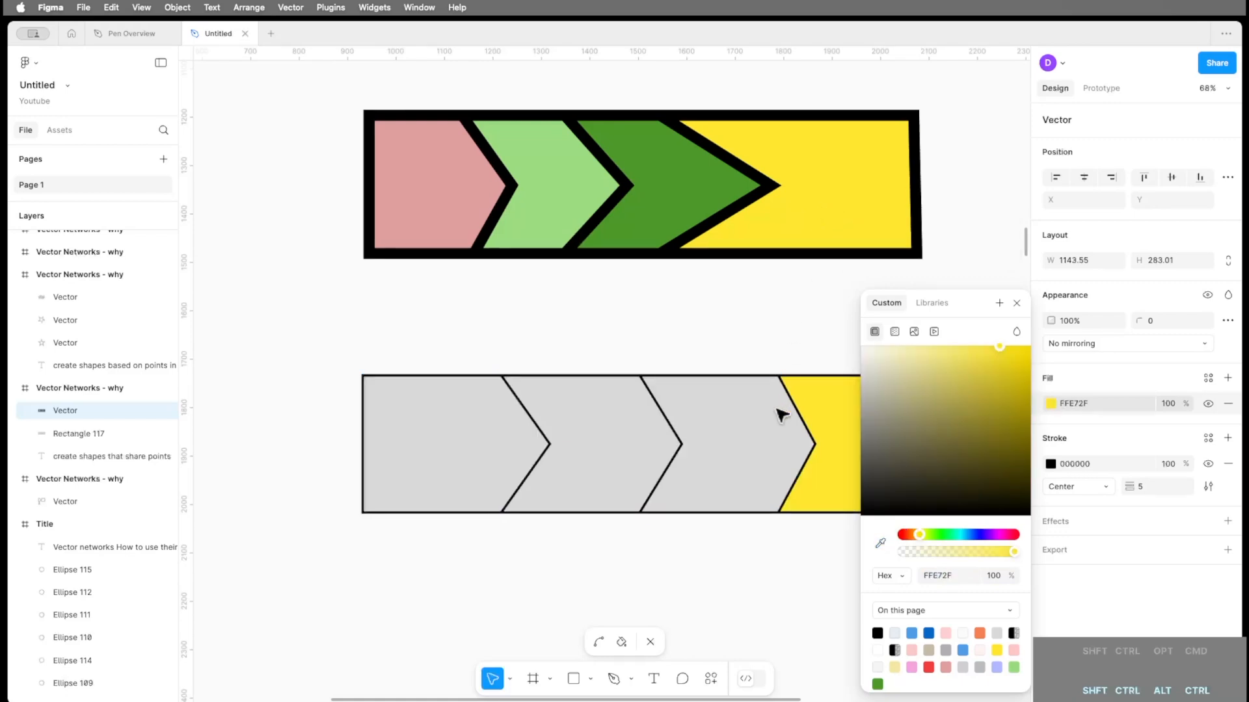
# - Fill the third region of the row with dark green 4C9928 sampled from the coloured strip
pyautogui.click(743, 466)
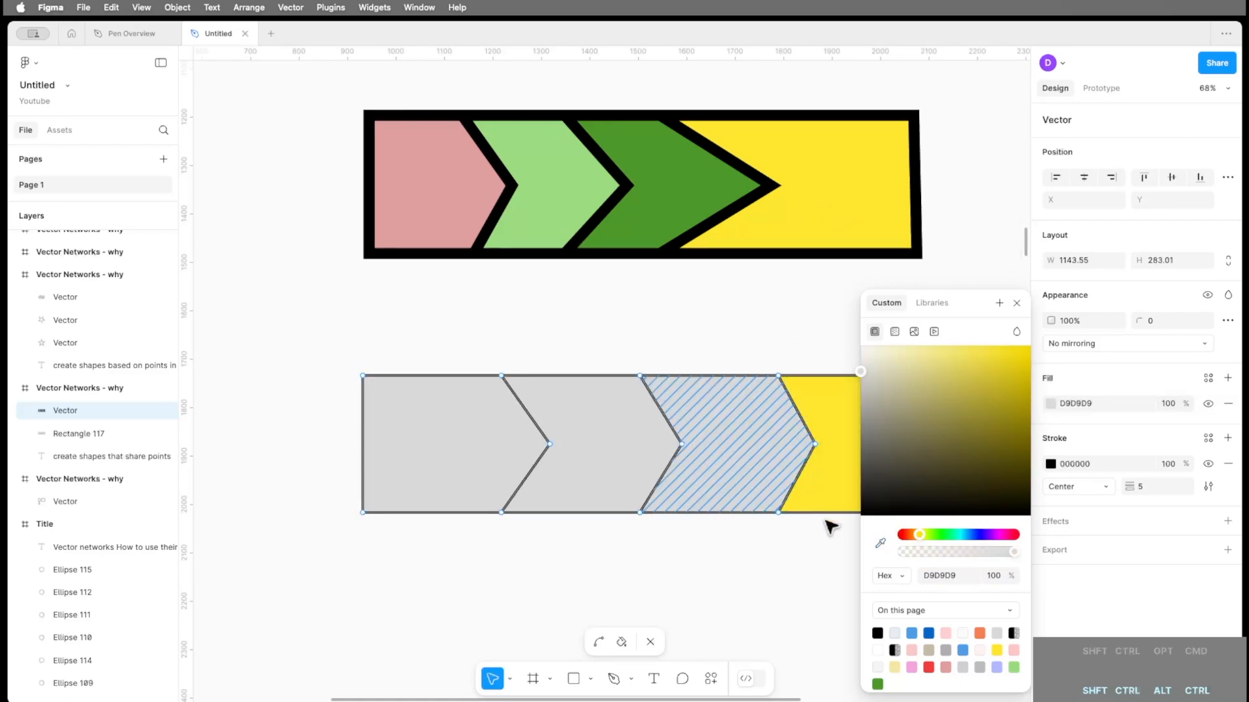
pyautogui.click(880, 544)
pyautogui.click(660, 155)
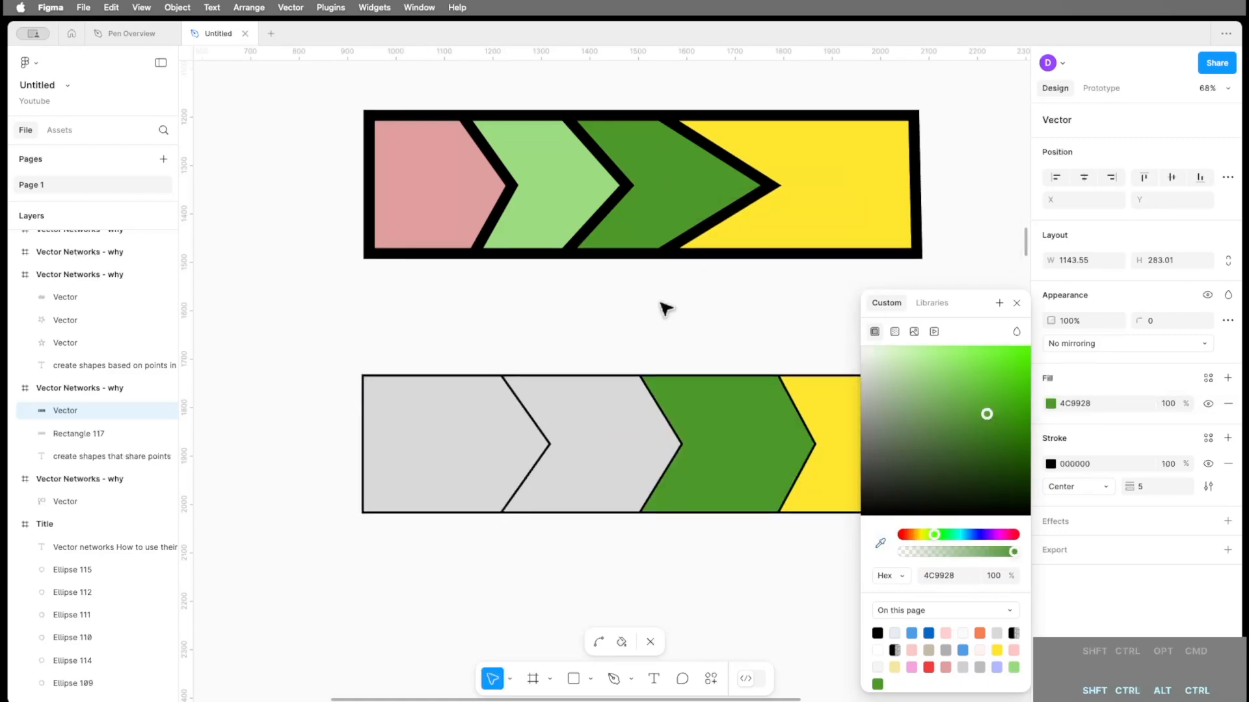
# - Fill the second region with light green 9DDB80 and the first region with pink E09E9E, both sampled from the coloured strip
pyautogui.keyDown('shift'); pyautogui.click(611, 460); pyautogui.keyUp('shift')
pyautogui.click(880, 544)
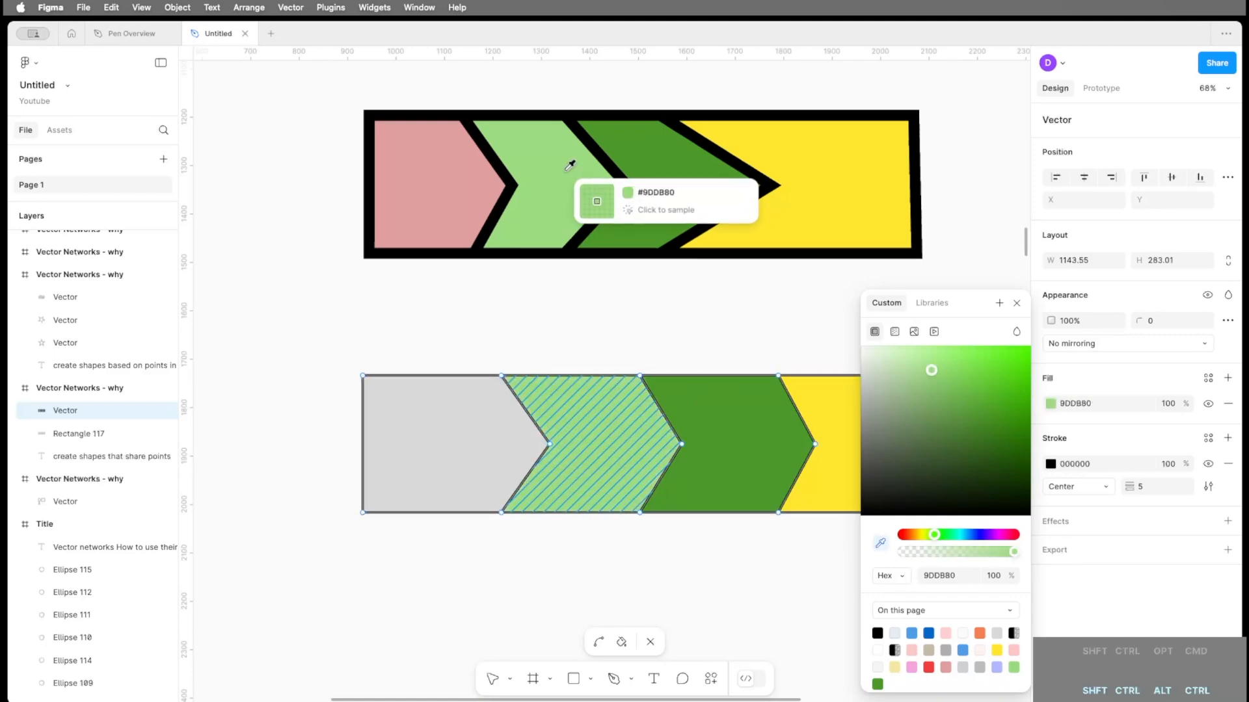
pyautogui.click(559, 163)
pyautogui.click(442, 449)
pyautogui.click(880, 543)
pyautogui.click(433, 182)
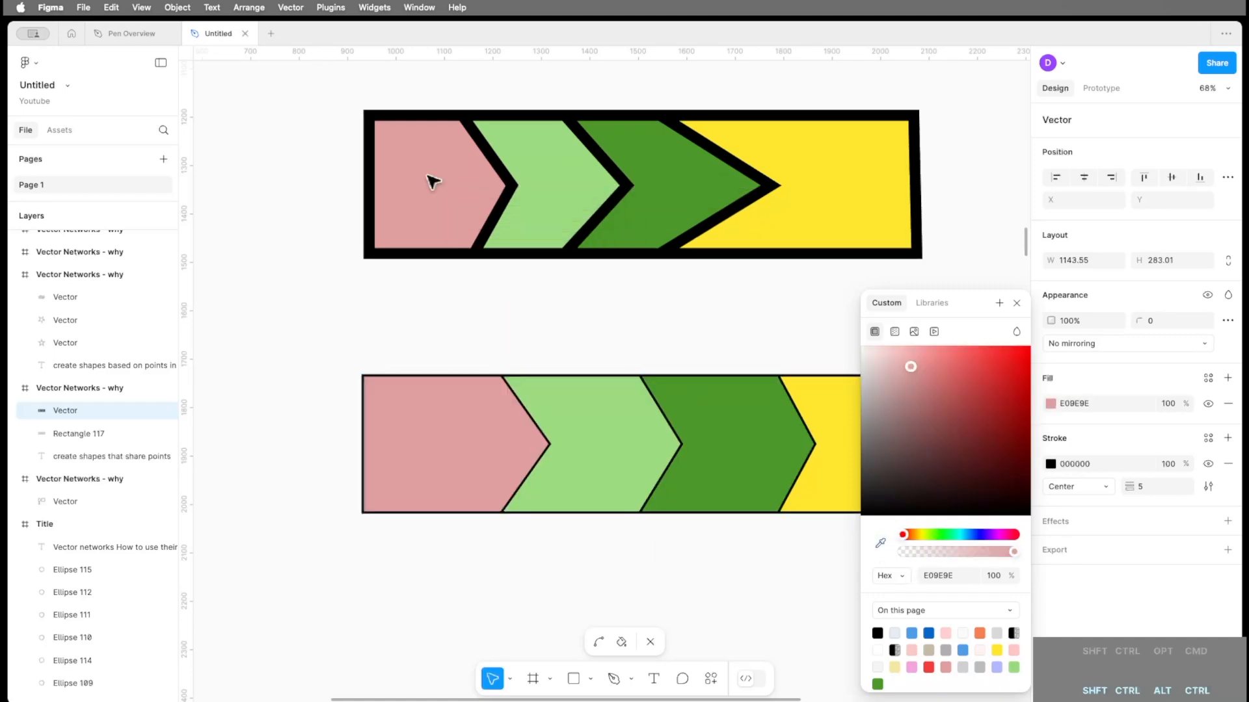
pyautogui.click(1017, 303)
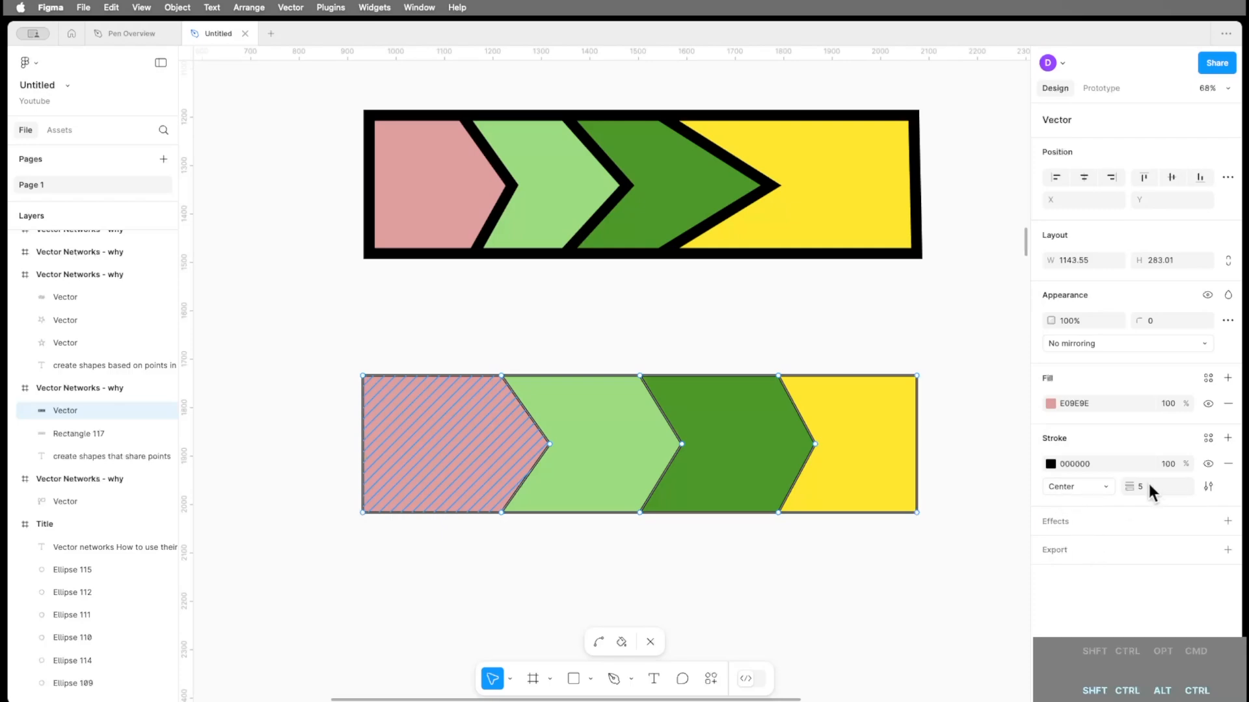
# - Set the row's stroke weight to 24 and move the whole first divider left, its arrow point to about X 1262
pyautogui.moveTo(1131, 488); pyautogui.dragTo(1155, 487)
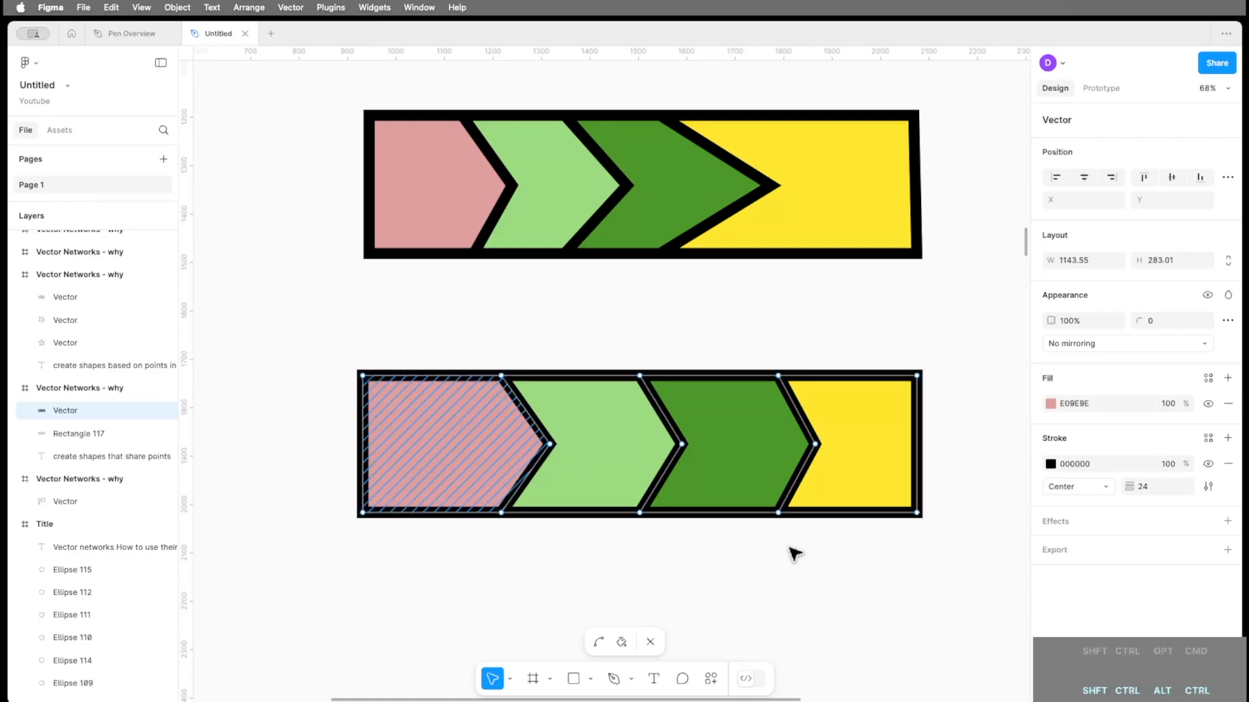
pyautogui.moveTo(466, 340); pyautogui.dragTo(573, 549)
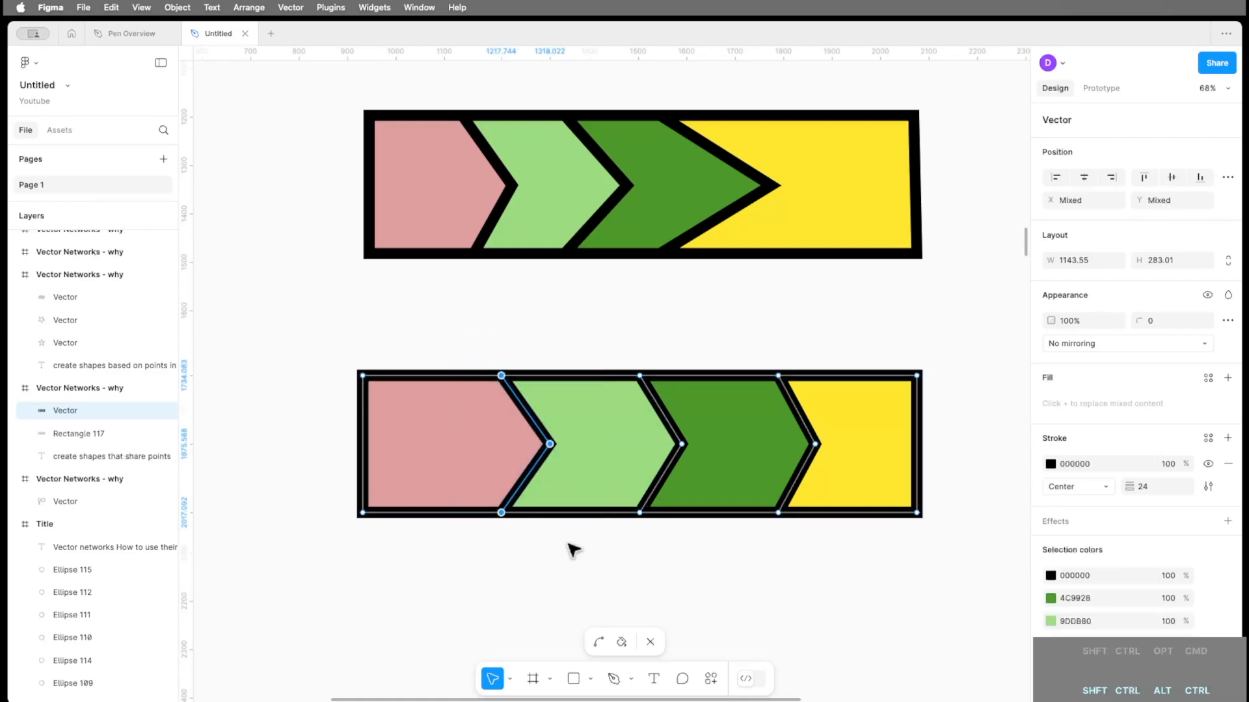
pyautogui.moveTo(549, 444); pyautogui.dragTo(522, 444)
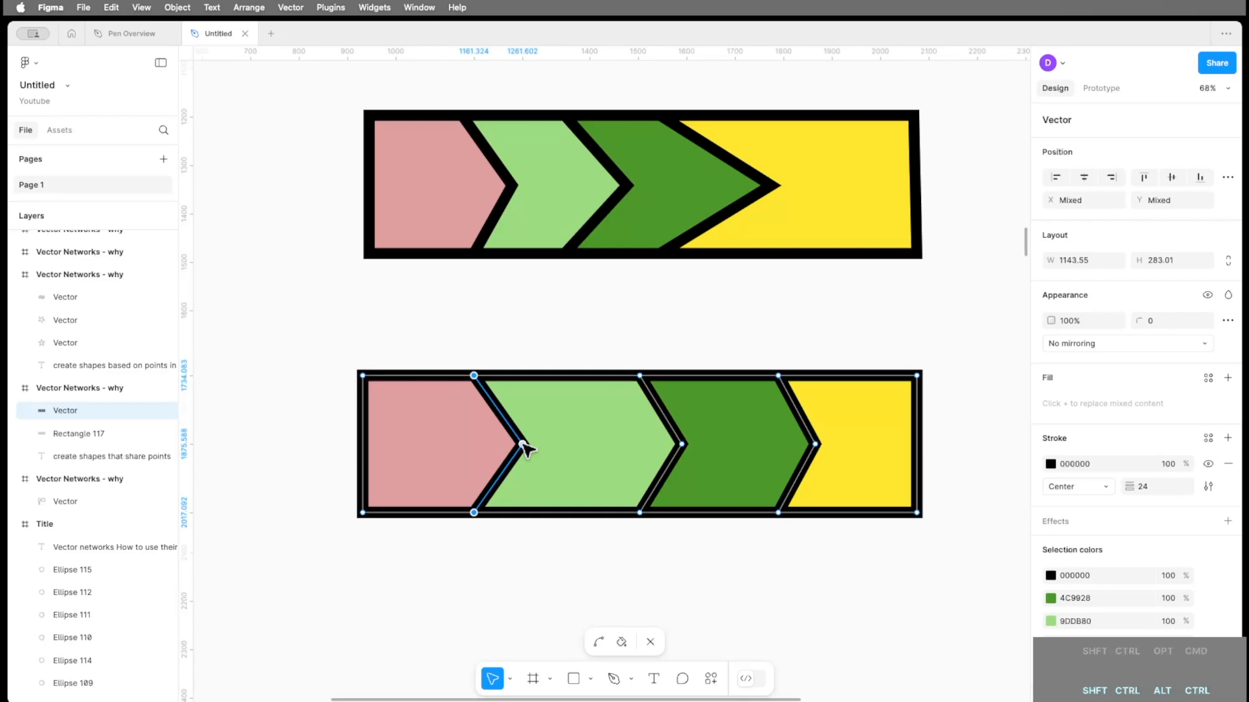
# - Move the whole second and third dividers left, placing the ends of the third at about X 1567
pyautogui.moveTo(592, 355); pyautogui.dragTo(695, 530)
pyautogui.moveTo(639, 513); pyautogui.dragTo(572, 514)
pyautogui.moveTo(730, 345); pyautogui.dragTo(826, 530)
pyautogui.moveTo(778, 513); pyautogui.dragTo(671, 518)
pyautogui.click(674, 530)
# - Pull the third divider's arrow point right to about X 1782, shift the light green region slightly right, and leave vector editing
pyautogui.moveTo(707, 444); pyautogui.dragTo(775, 444)
pyautogui.moveTo(613, 446); pyautogui.dragTo(624, 445)
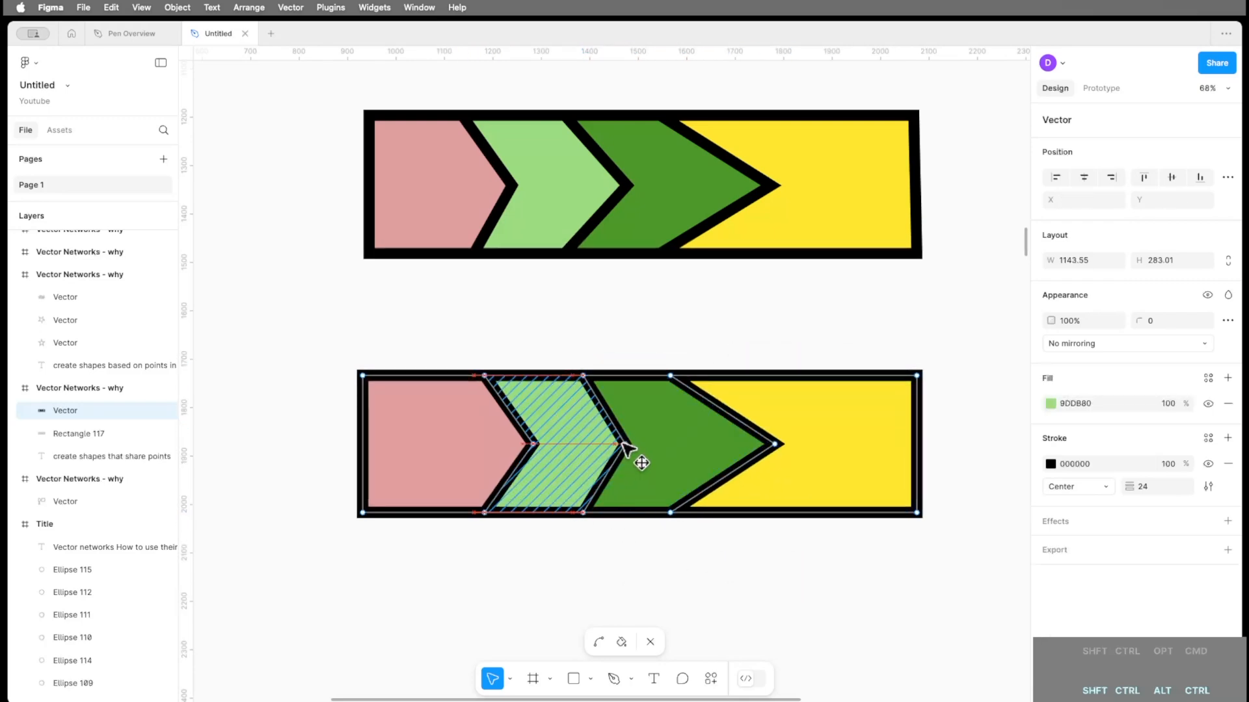
pyautogui.click(612, 591)
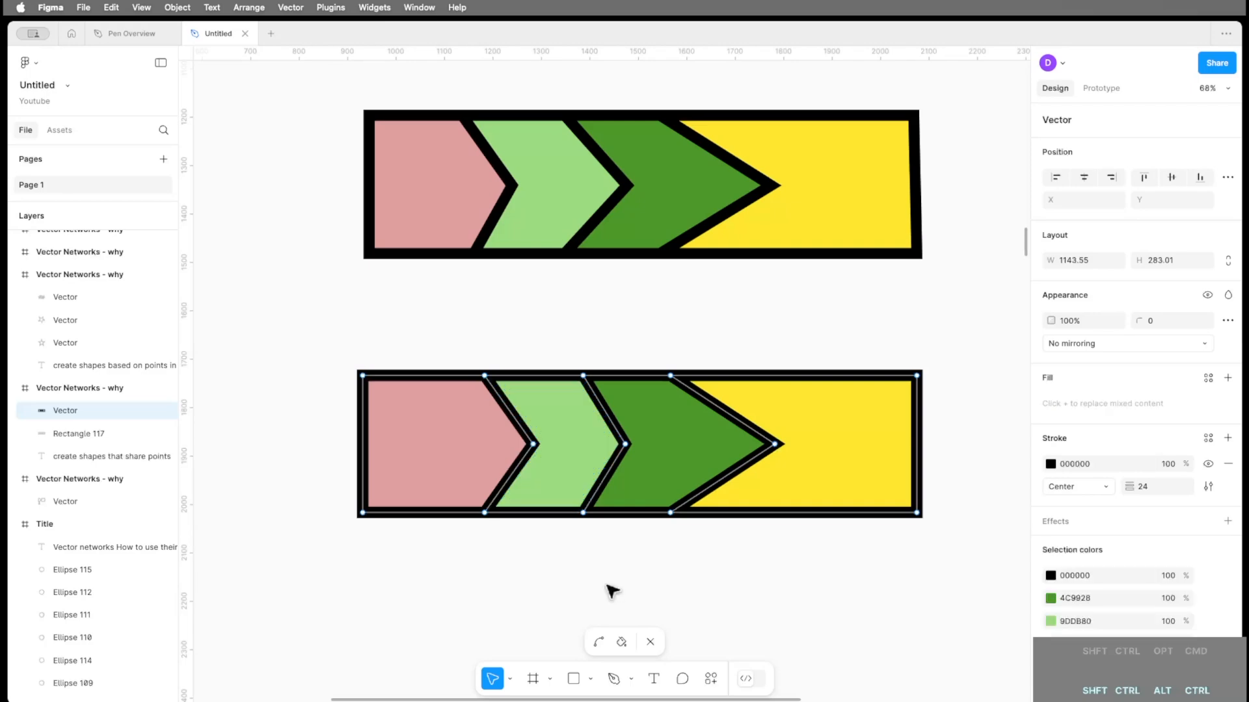
pyautogui.press('Escape')
pyautogui.click(766, 605)
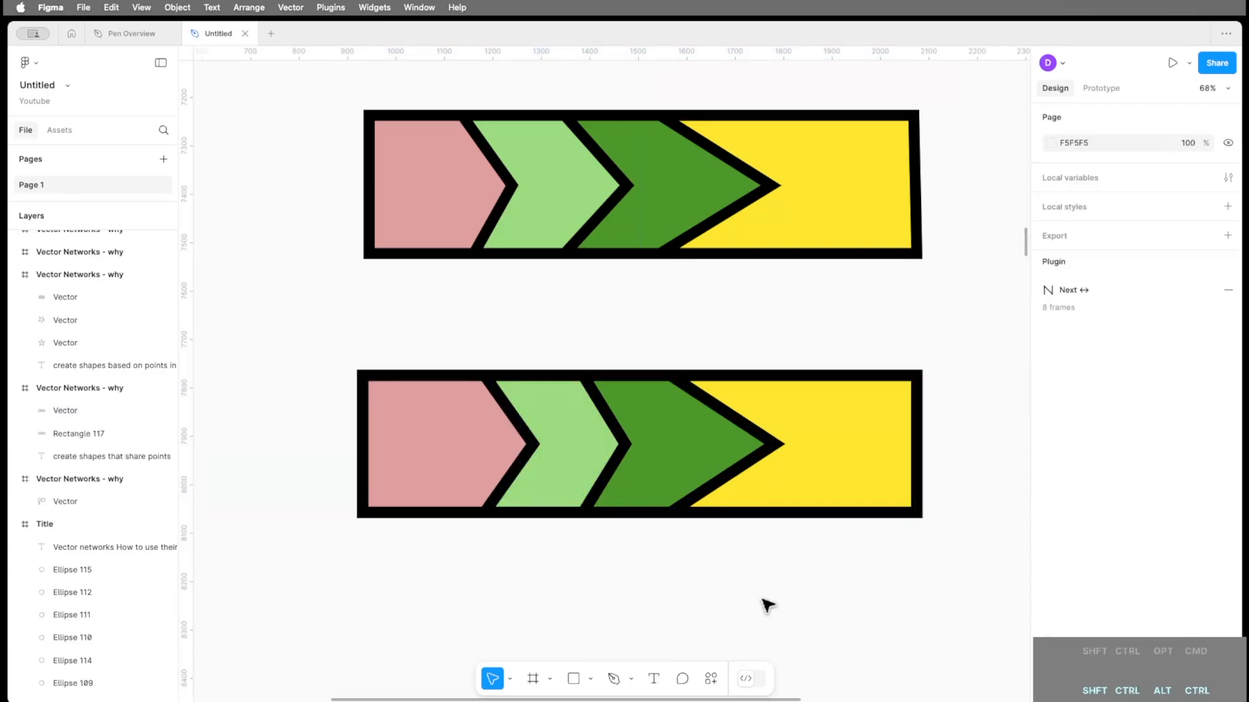
# - Try changing the dark green in the row's selection colours to bright green 87F555, and undo it
pyautogui.click(849, 503)
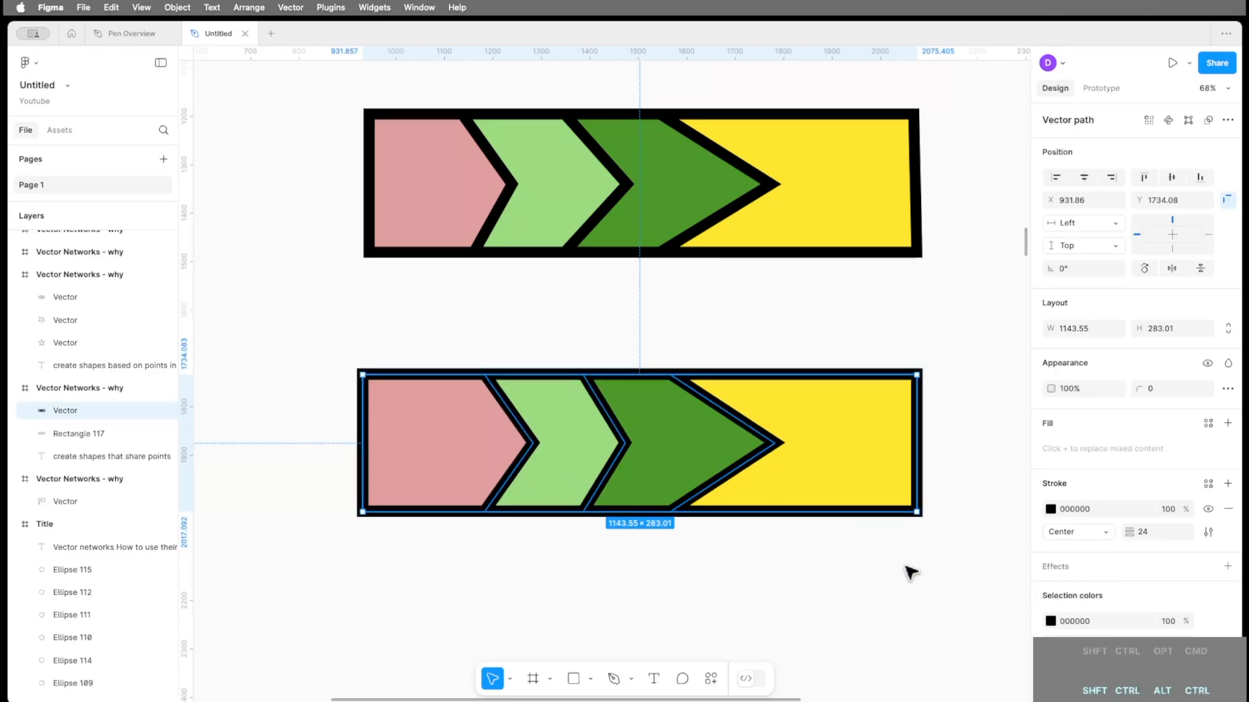
pyautogui.scroll(-3, 1083, 592)
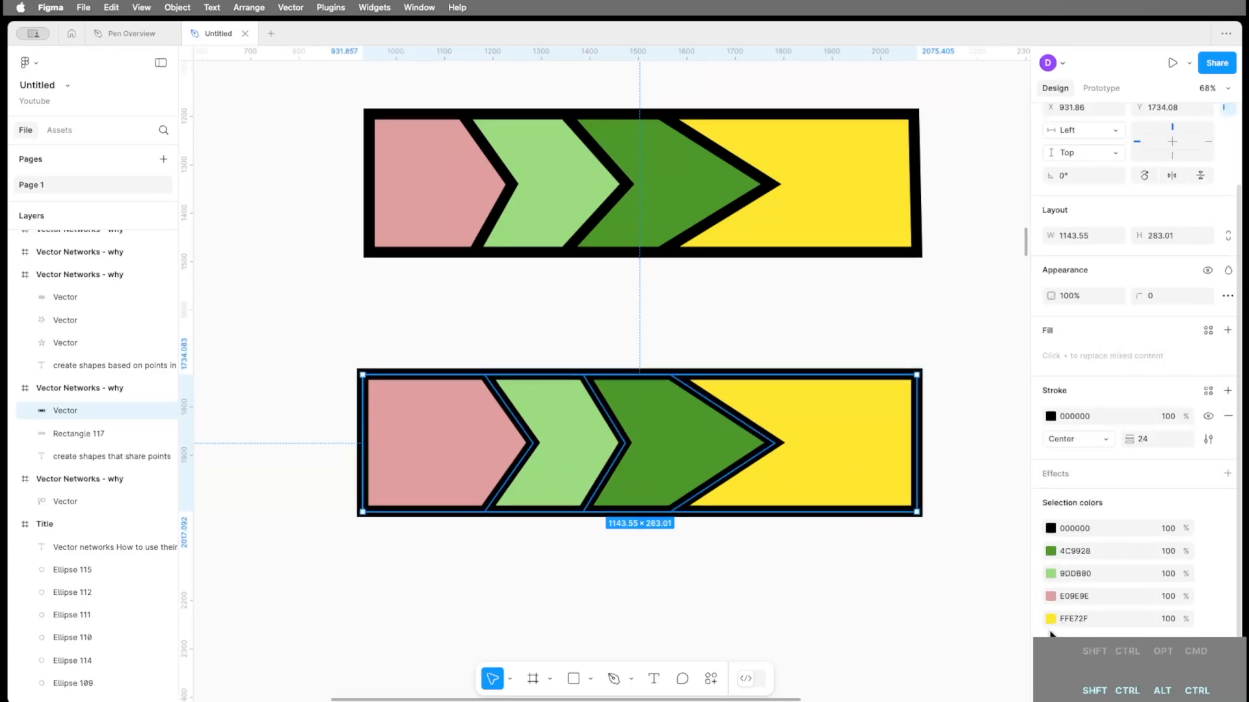
pyautogui.click(839, 592)
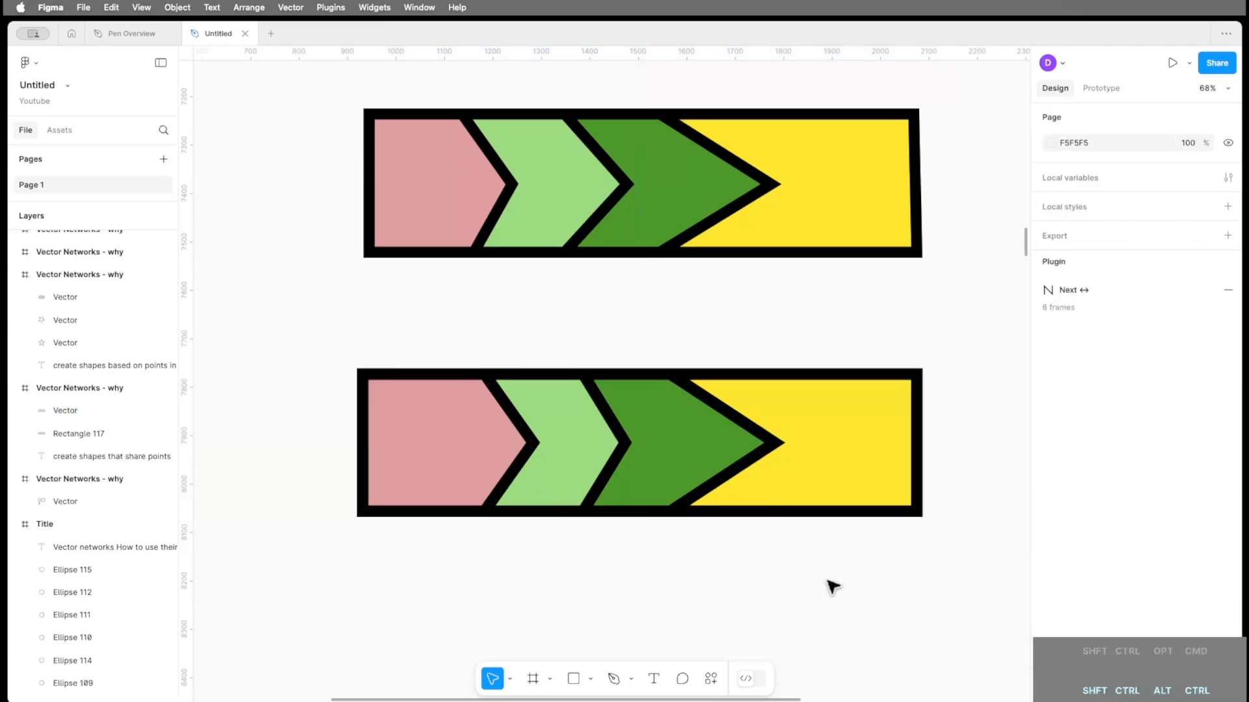
pyautogui.click(695, 468)
pyautogui.click(1050, 667)
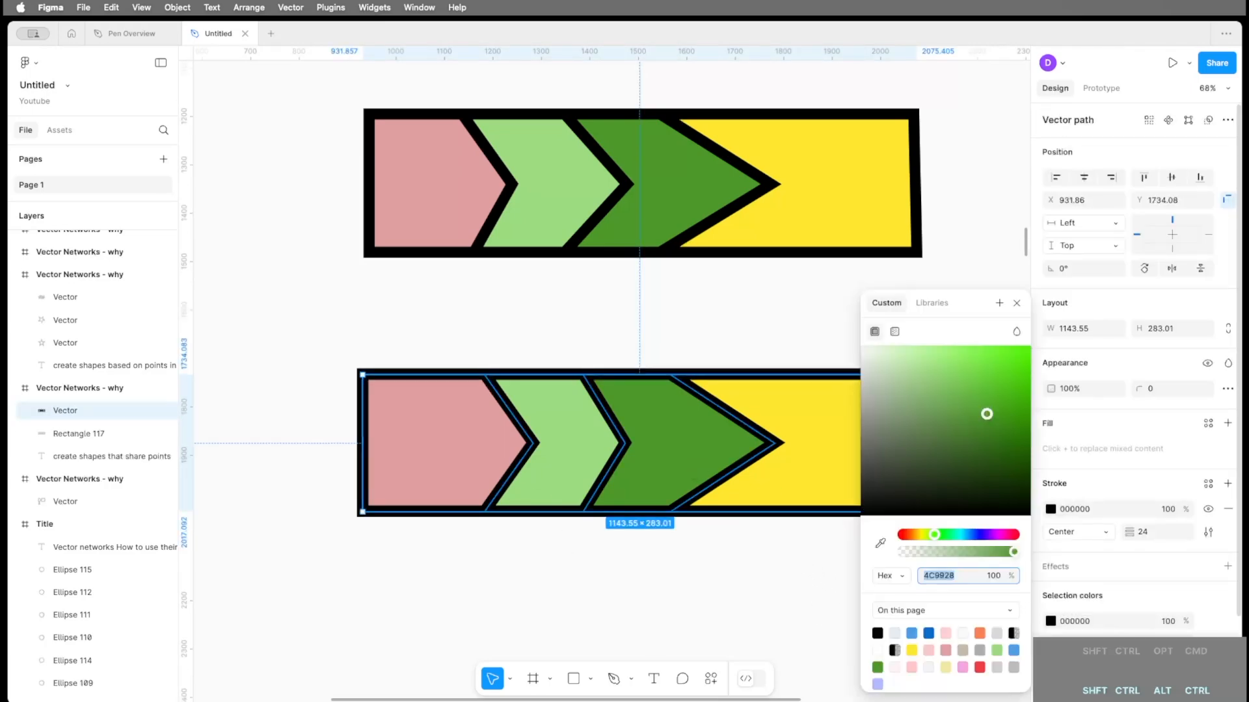
pyautogui.moveTo(987, 380); pyautogui.dragTo(963, 368)
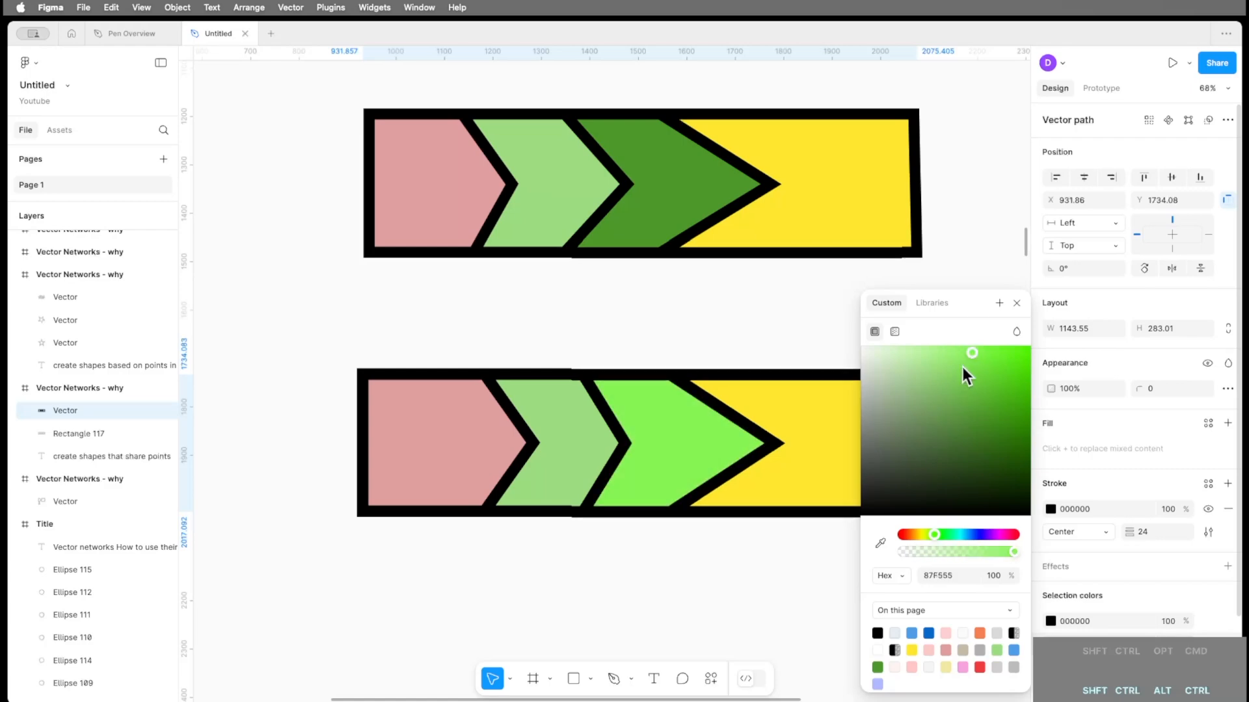
pyautogui.click(822, 567)
pyautogui.press('super+z')
pyautogui.press('super+z')
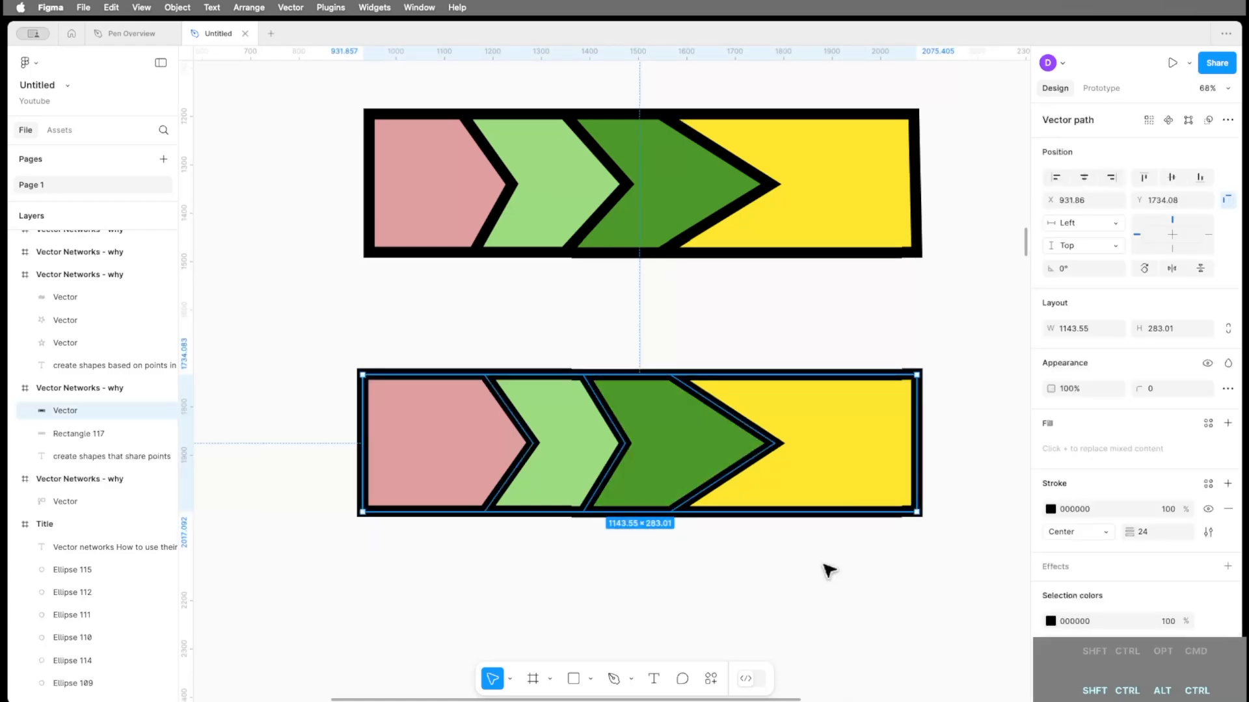
# - Move the whole third divider right, its ends to about X 1645 and arrow point to about X 1860, and leave vector editing
pyautogui.press('Return')
pyautogui.moveTo(644, 353); pyautogui.dragTo(809, 557)
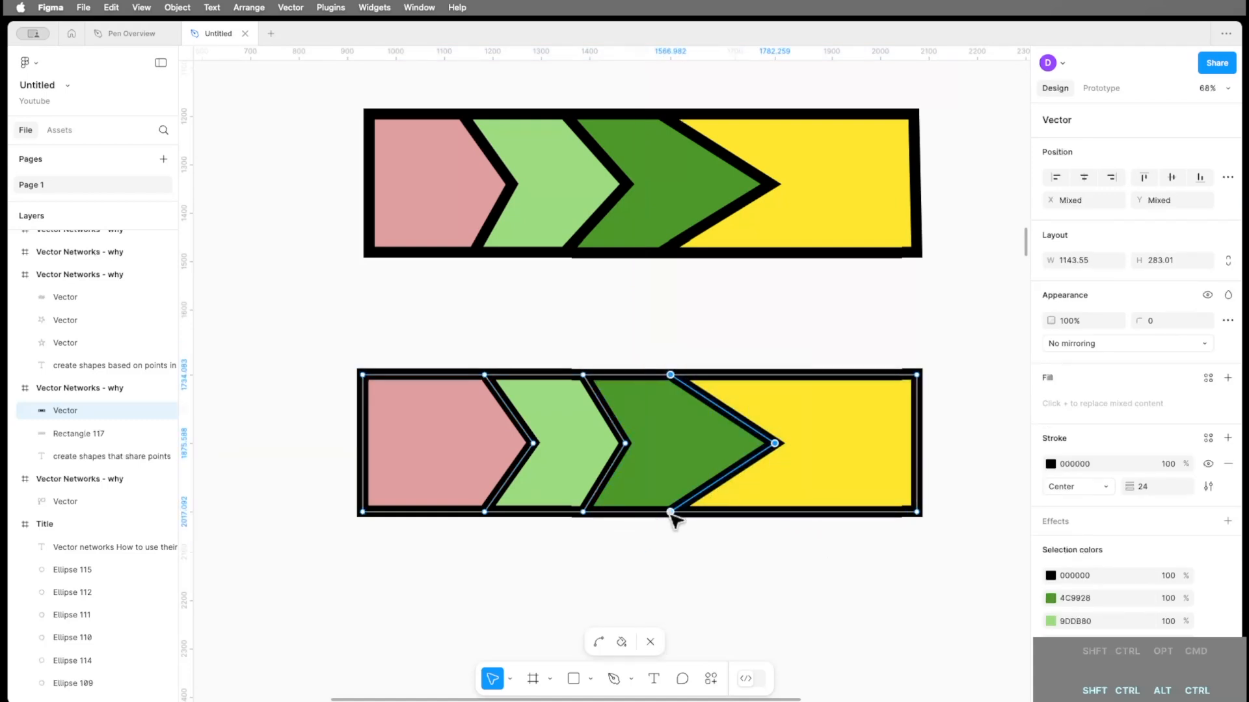
pyautogui.moveTo(673, 515); pyautogui.dragTo(711, 516)
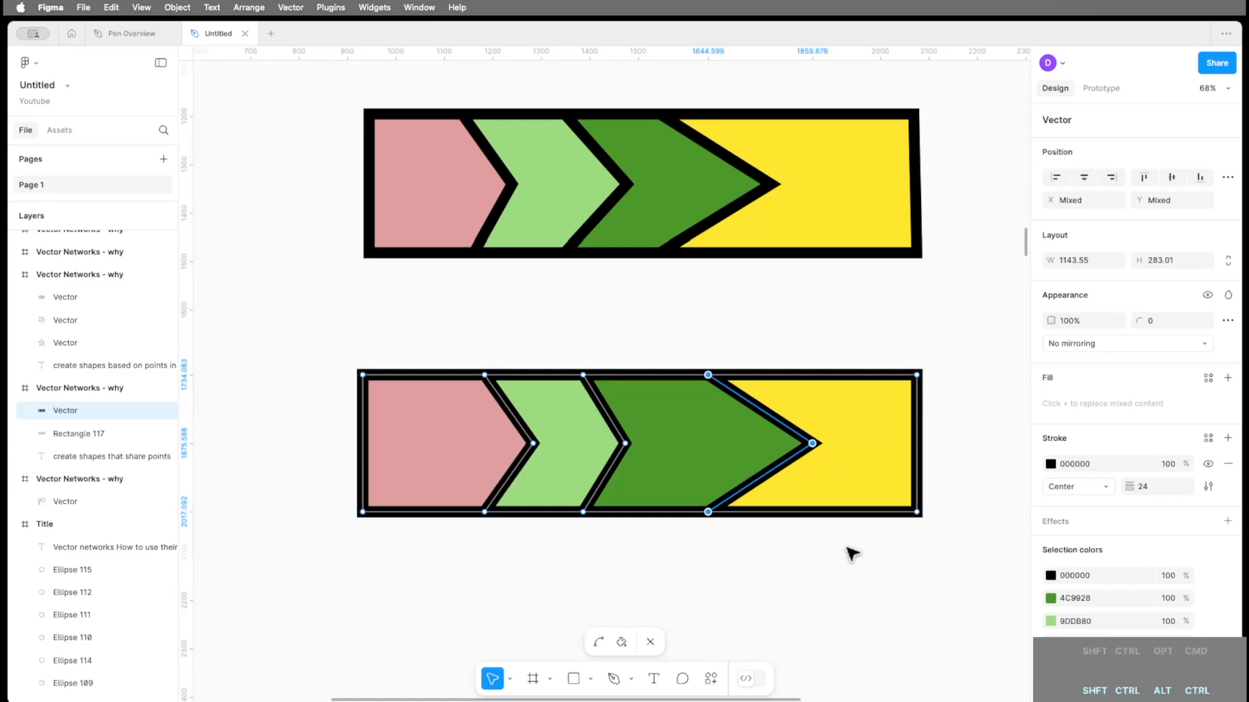
pyautogui.press('Escape')
pyautogui.press('Escape')
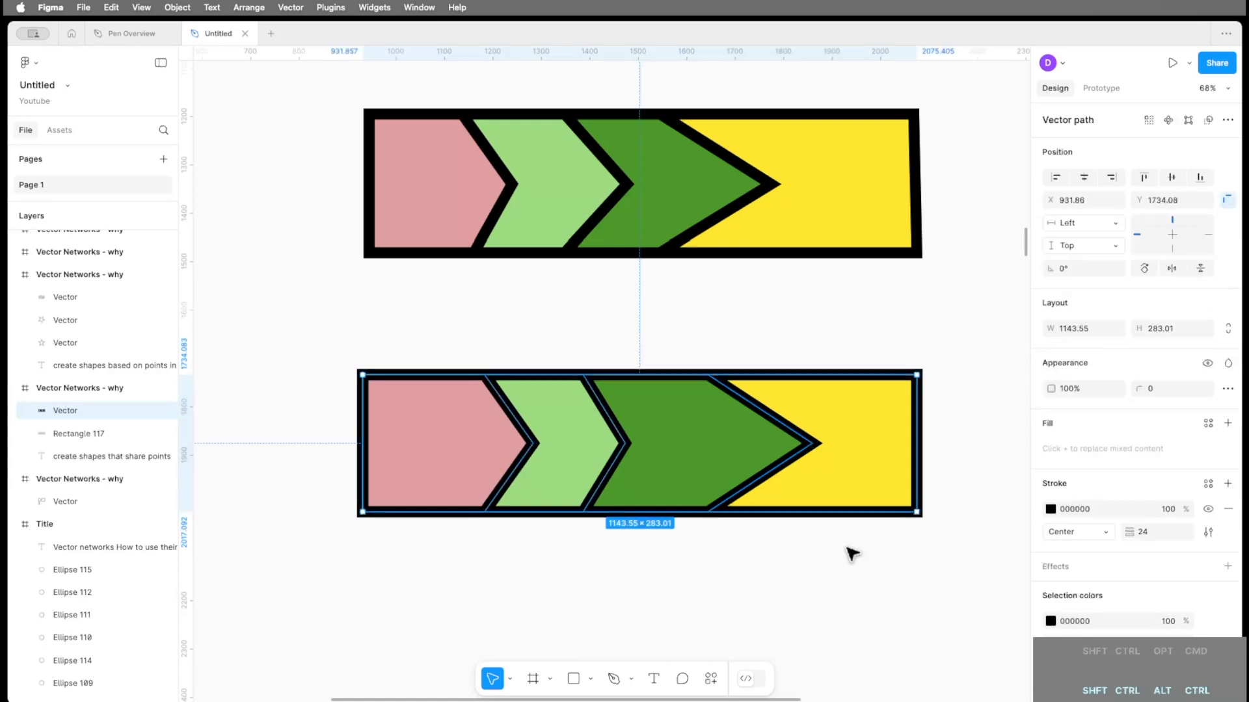
# - In the frame about creating shapes based on points in other shapes, move the tilted grey star to about X 704, Y 682
pyautogui.press('n')
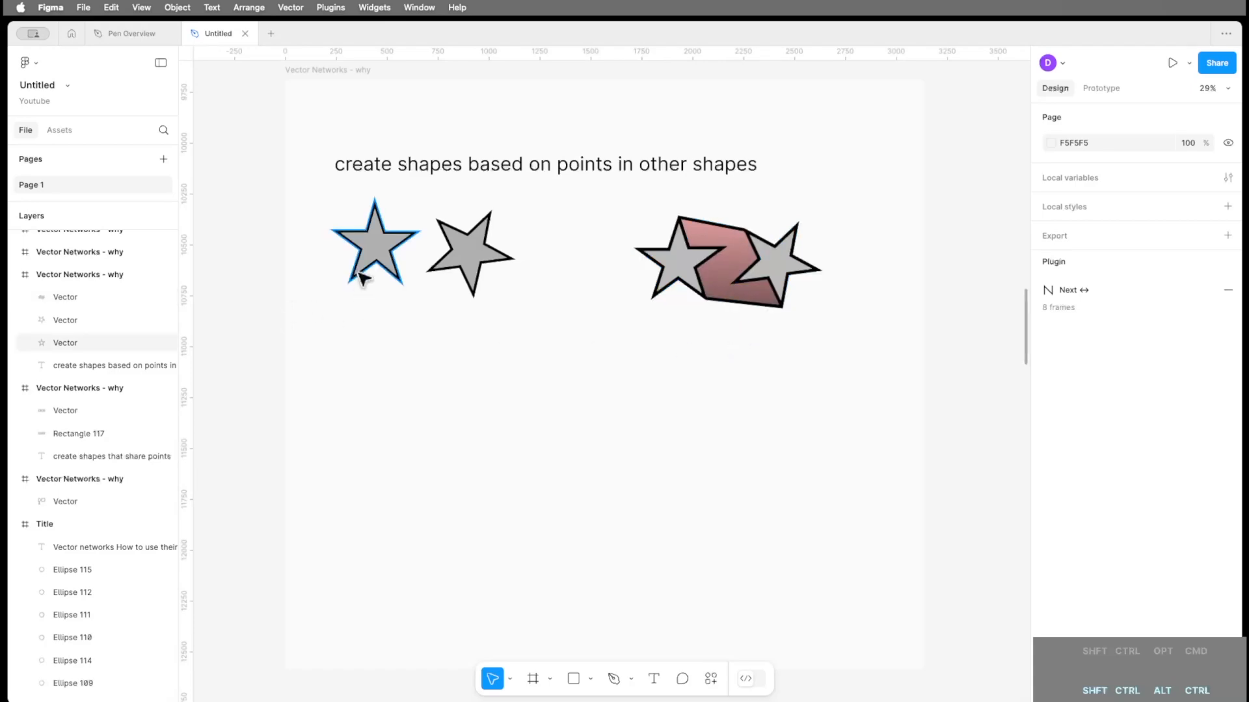
pyautogui.scroll(2, 359, 247)
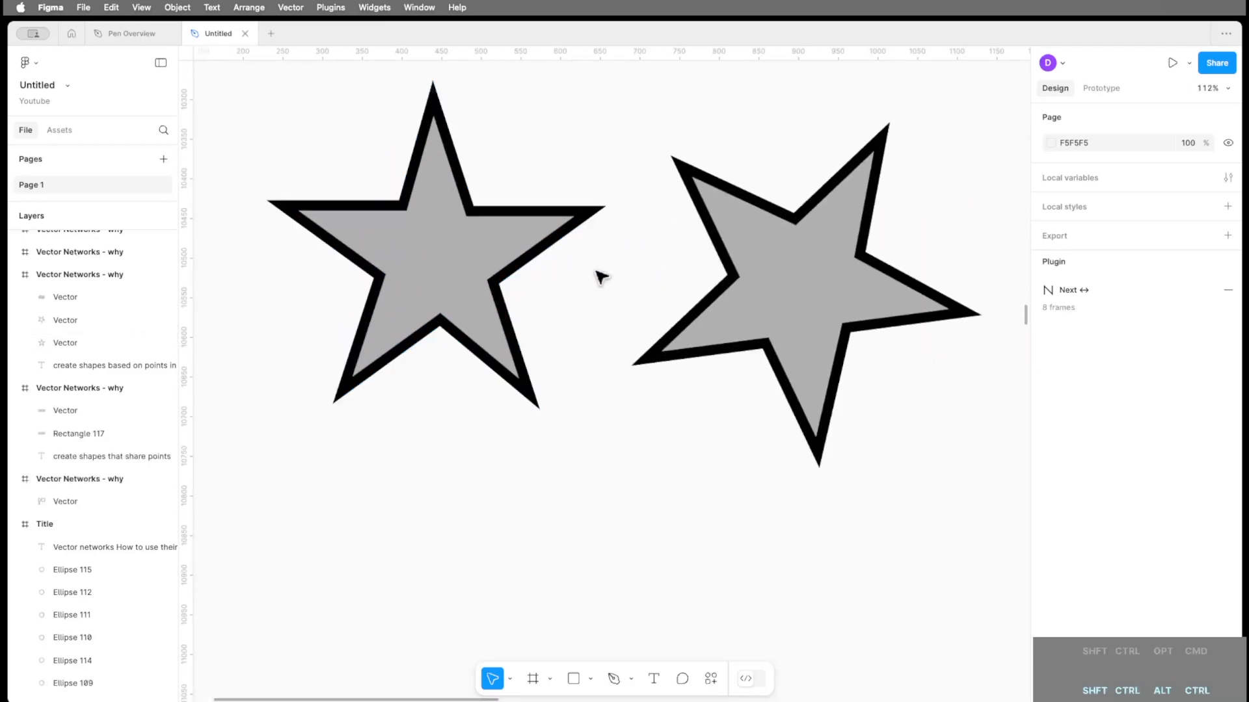
pyautogui.click(853, 298)
pyautogui.moveTo(815, 294); pyautogui.dragTo(822, 329)
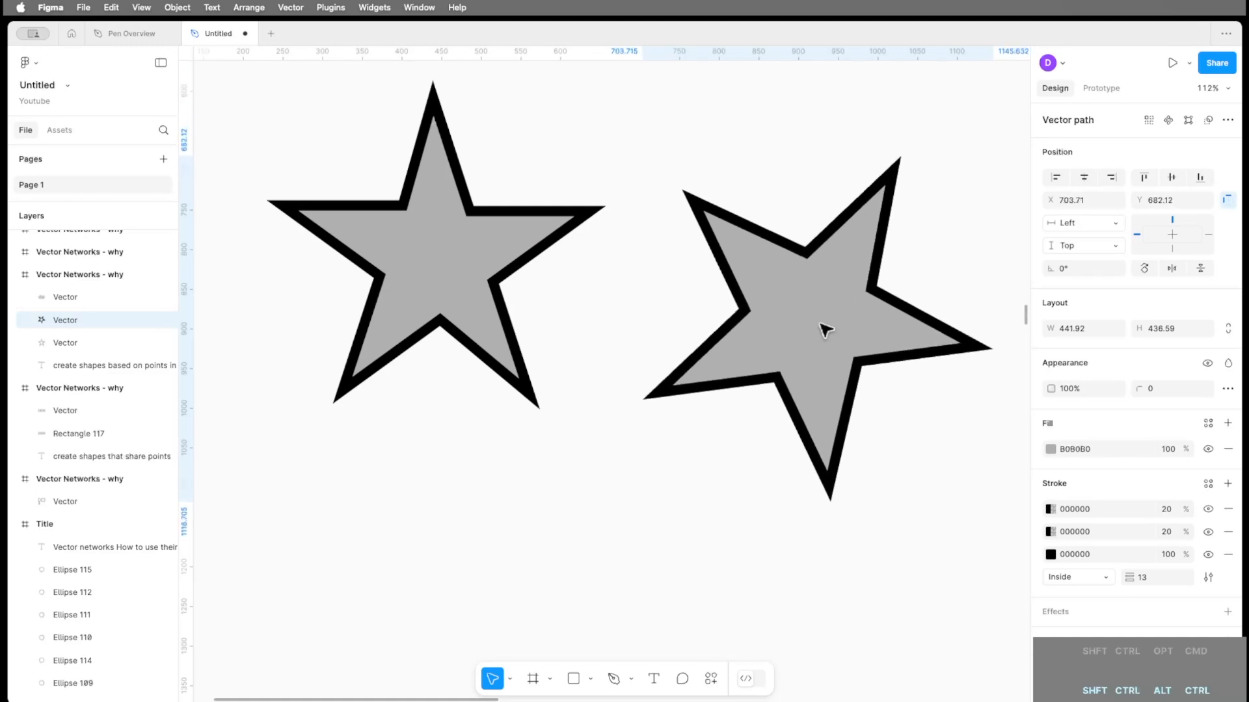
# - Flatten the upright star and the tilted star into a single vector
pyautogui.keyDown('shift'); pyautogui.click(416, 290); pyautogui.keyUp('shift')
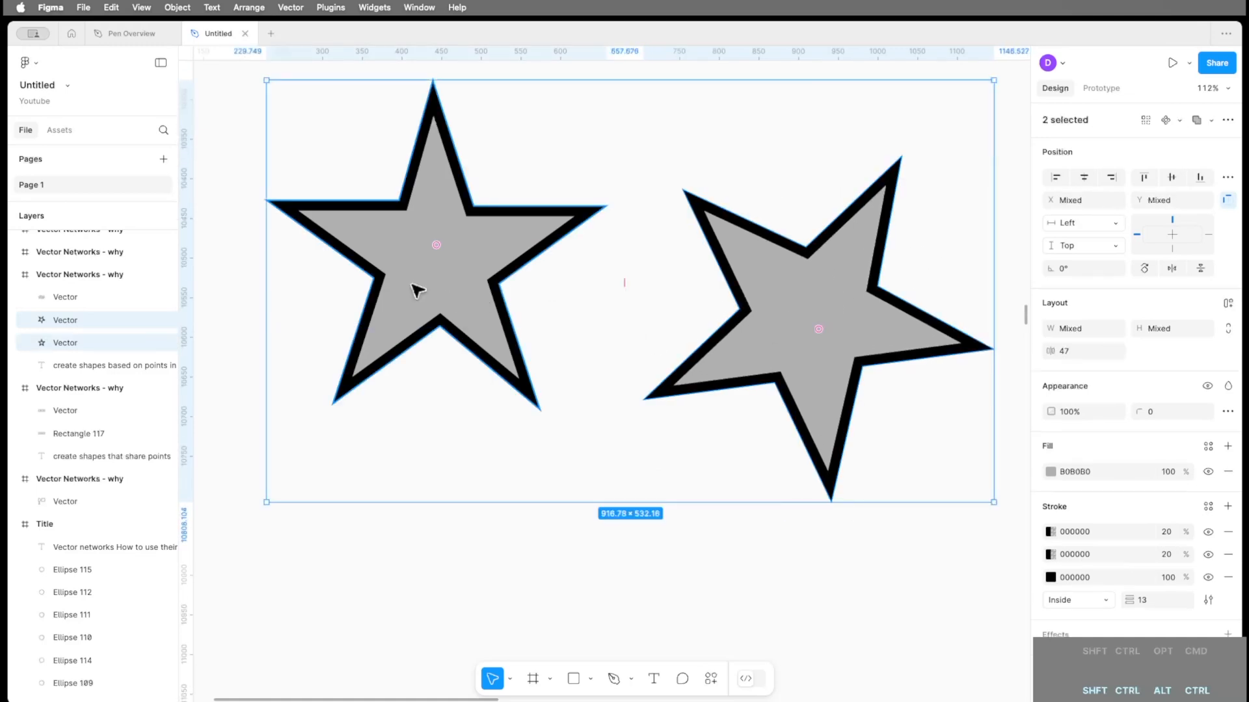
pyautogui.rightClick(798, 279)
pyautogui.click(856, 420)
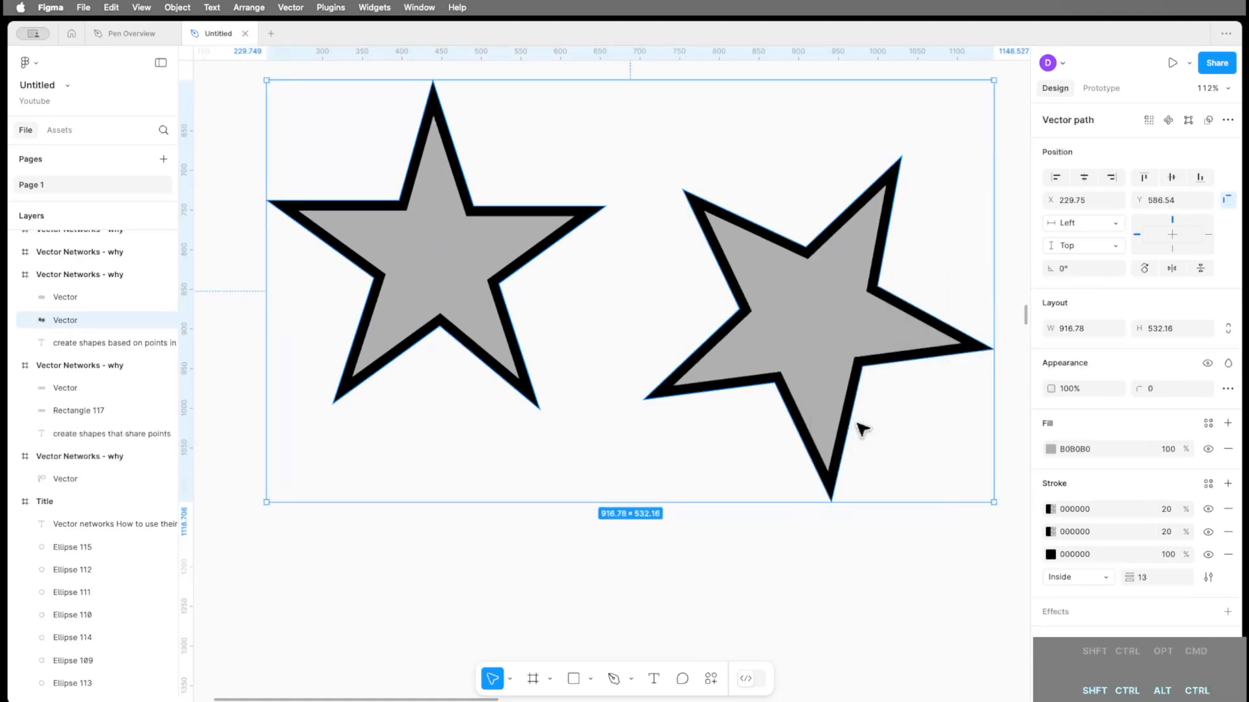
# - Connect the two stars with Pen segments between their lower tips and between their upper tips
pyautogui.press('Return')
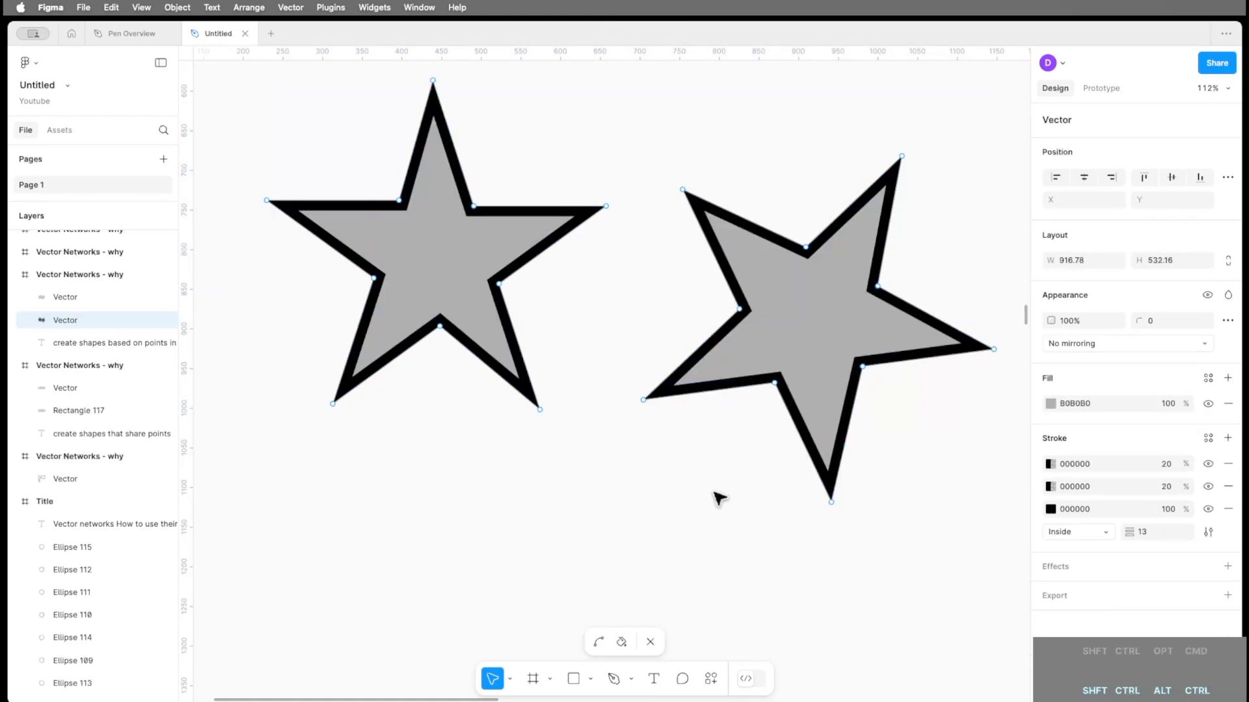
pyautogui.press('p')
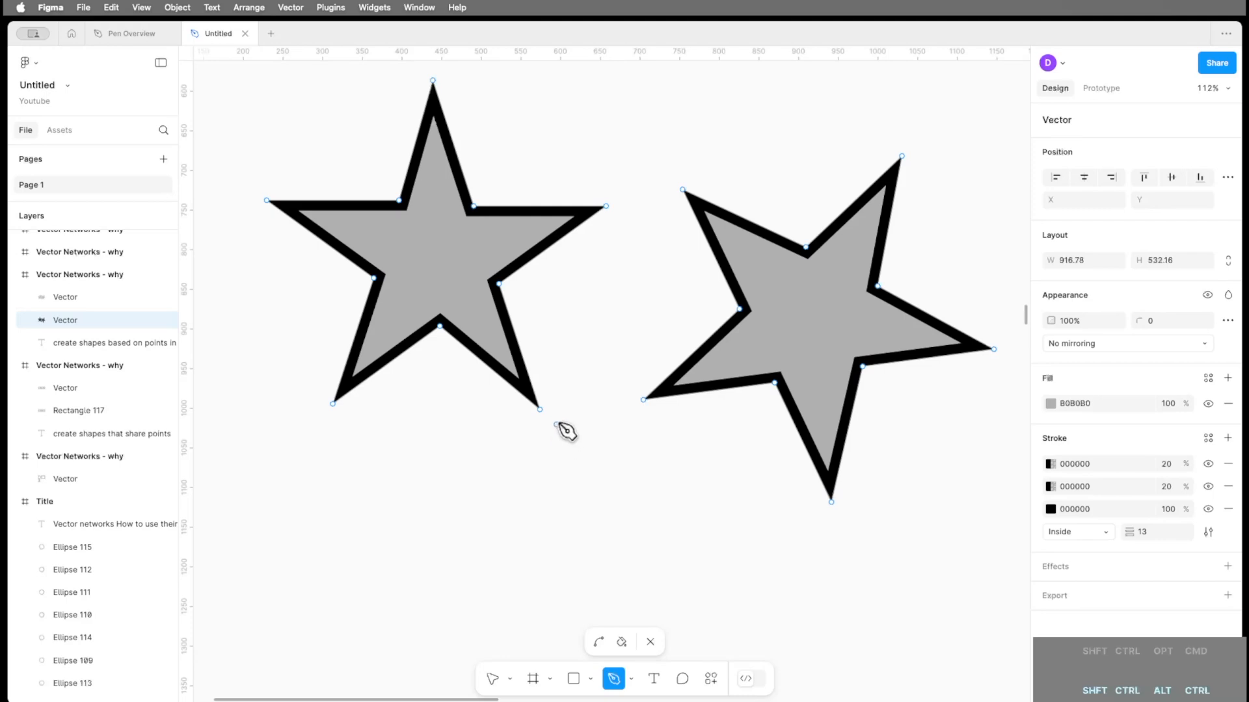
pyautogui.click(539, 409)
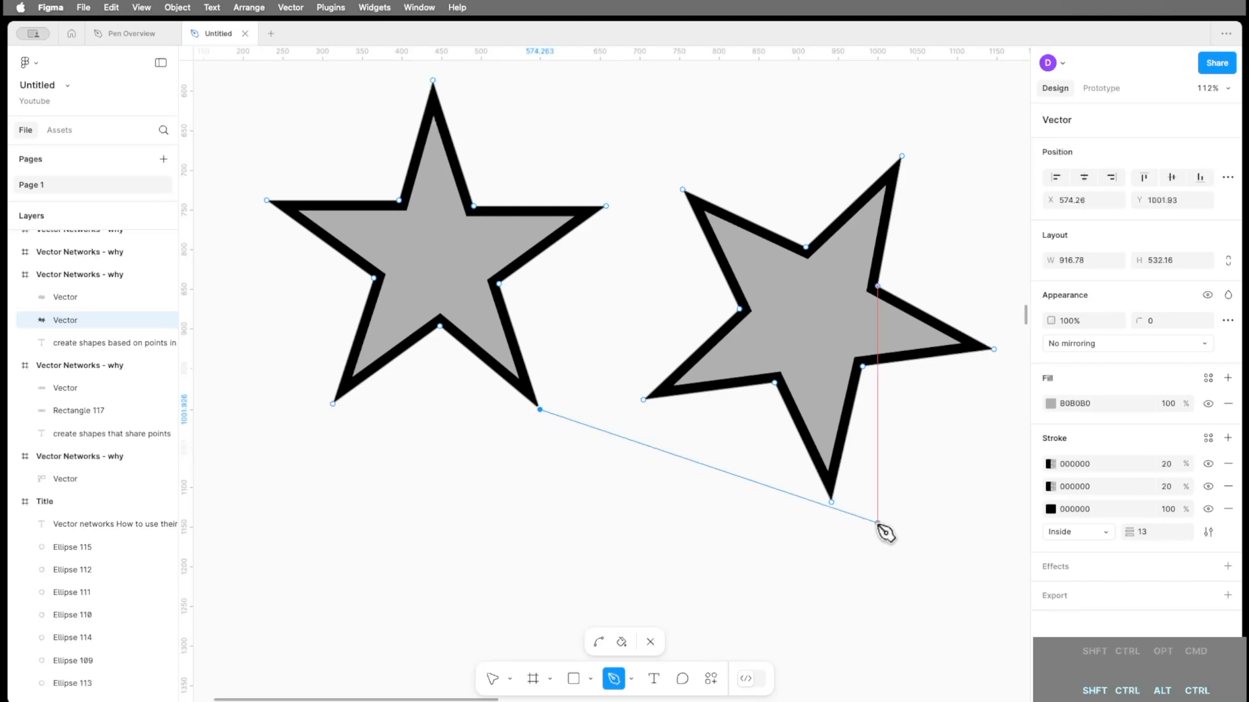
pyautogui.click(832, 502)
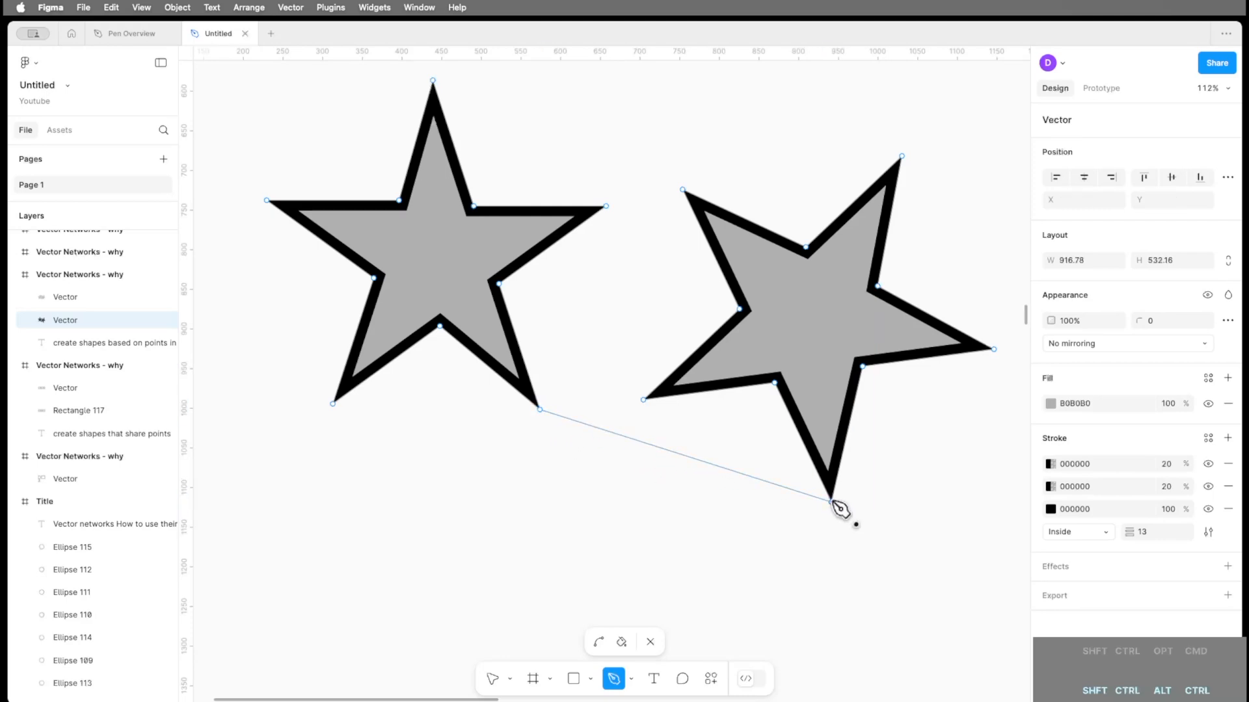
pyautogui.click(432, 80)
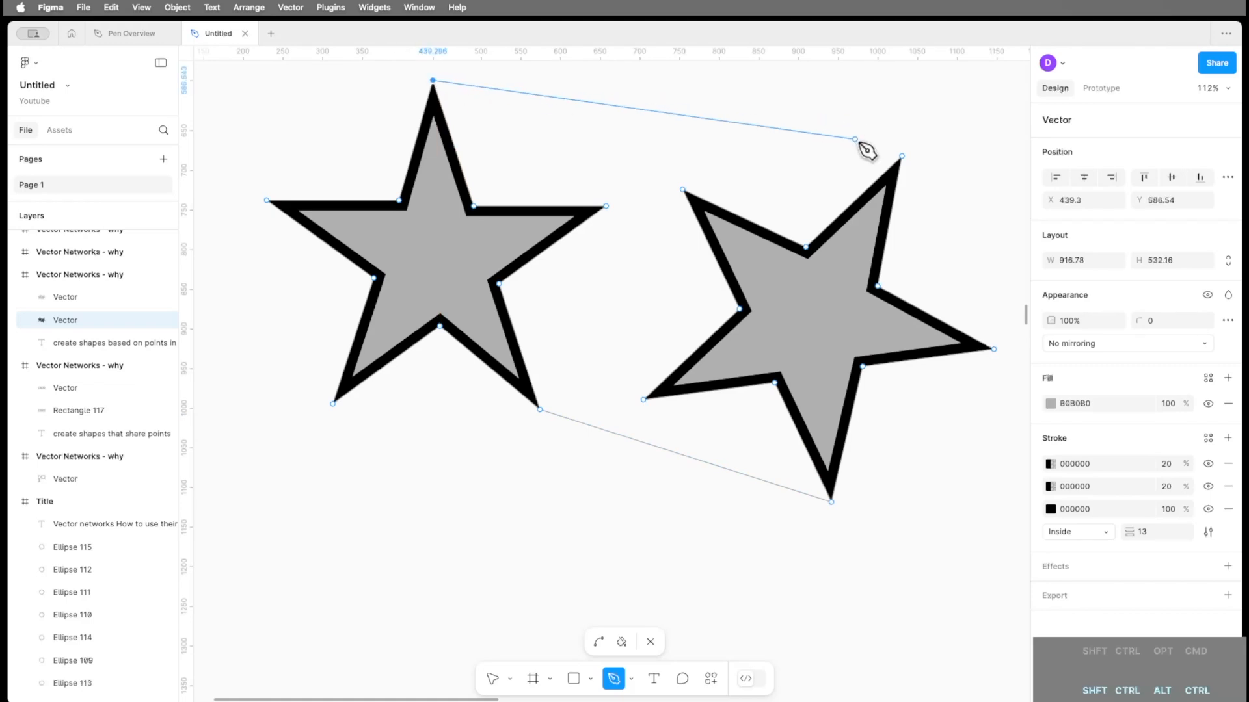
pyautogui.click(902, 156)
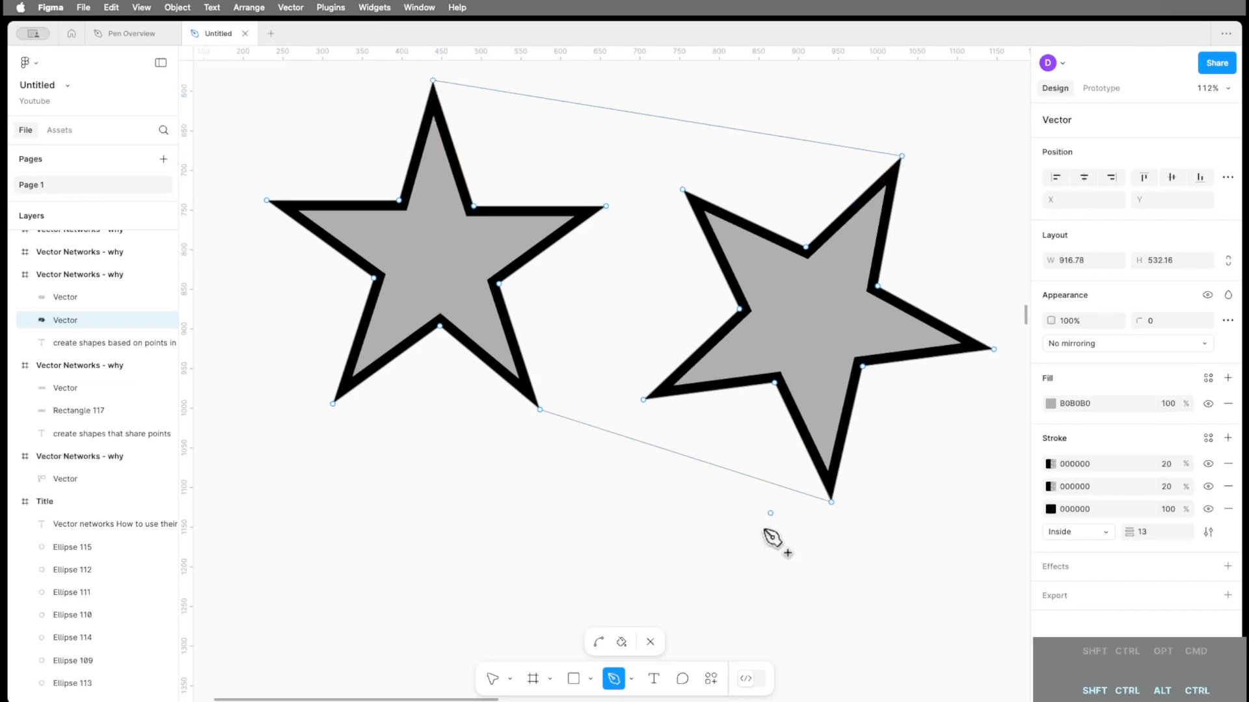
# - Fill the enclosed area between the stars with the paint bucket and set its colour to red D26565
pyautogui.click(621, 642)
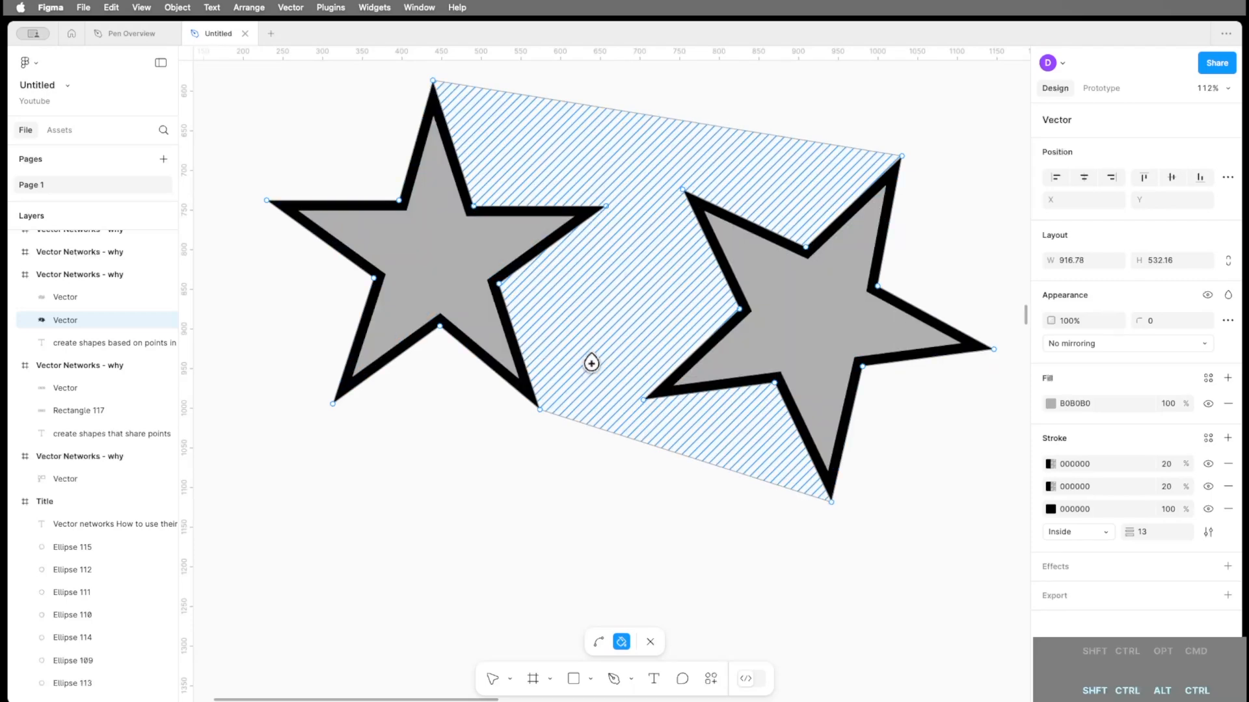
pyautogui.click(637, 288)
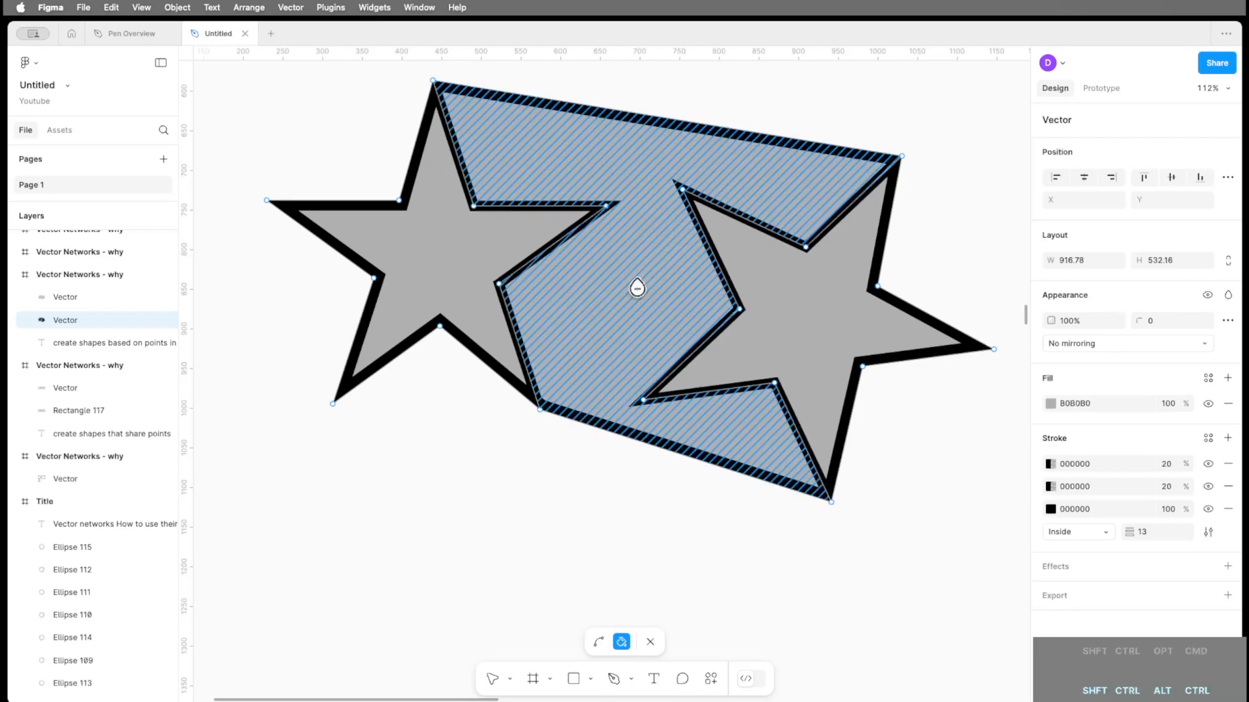
pyautogui.click(1051, 403)
pyautogui.moveTo(963, 408); pyautogui.dragTo(949, 377)
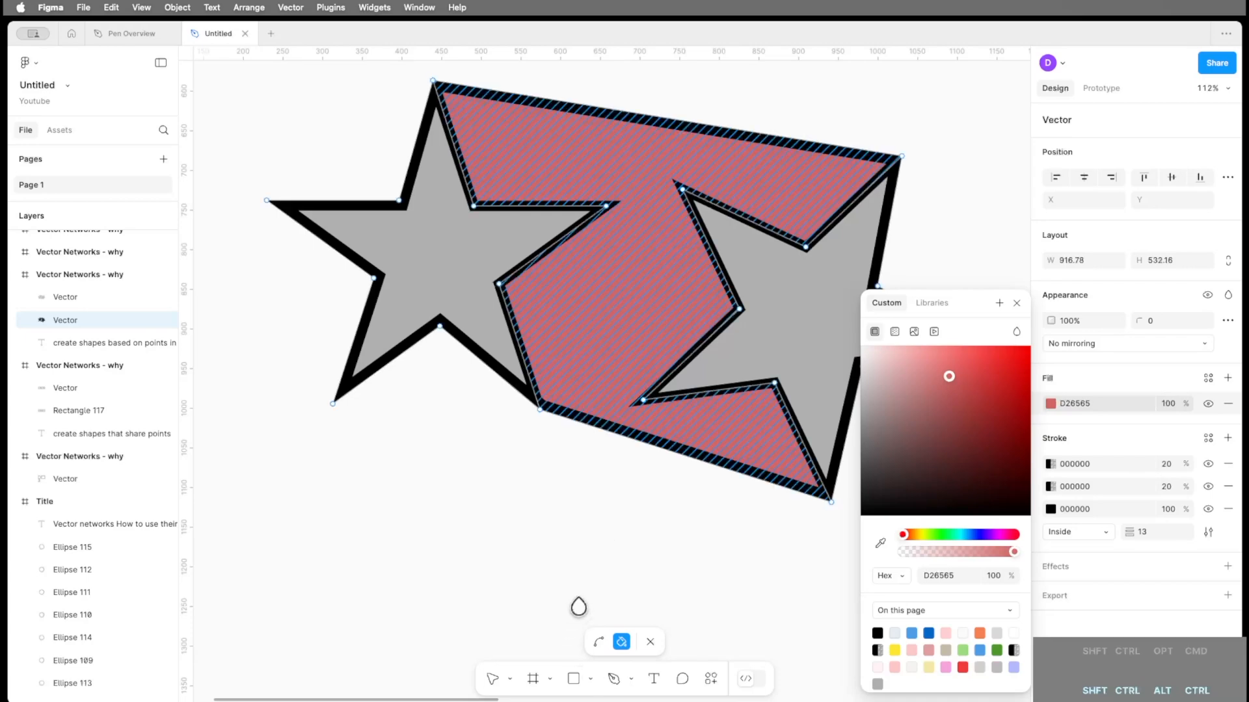
# - Move the tilted star and the upright star each up and to the right within the vector network, stretching the red region
pyautogui.click(491, 680)
pyautogui.click(839, 356)
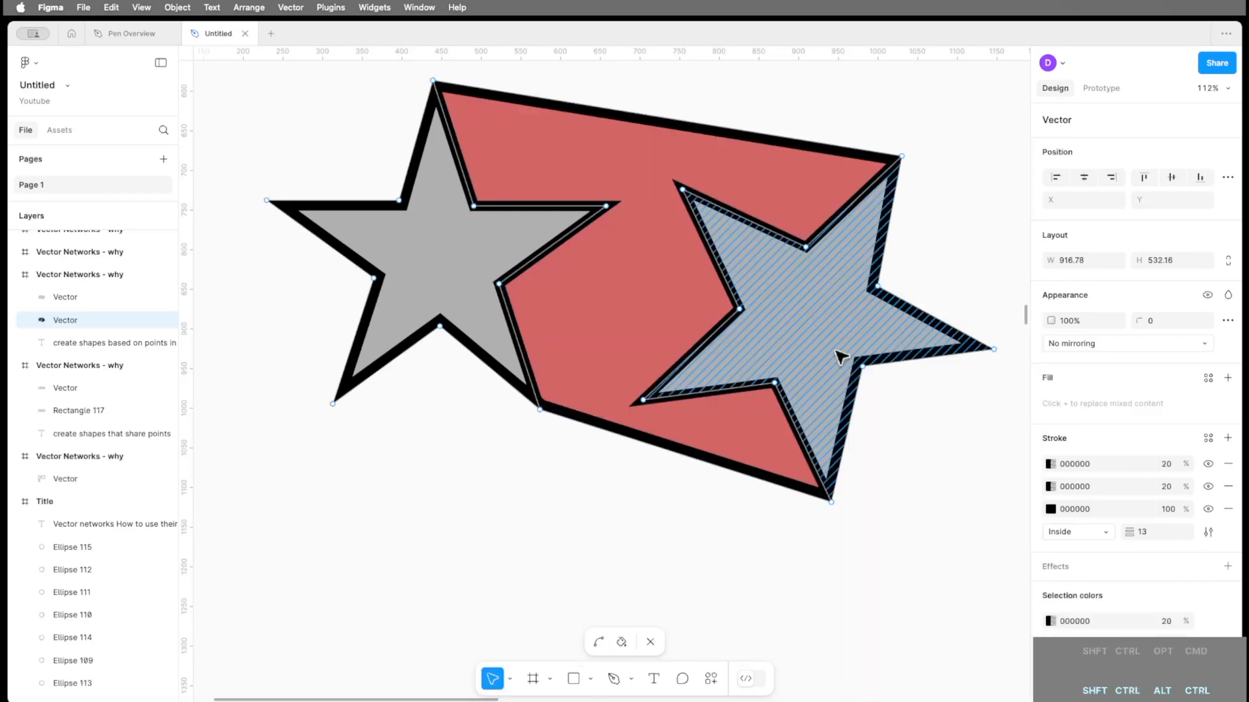
pyautogui.moveTo(826, 324)
pyautogui.mouseDown()
pyautogui.moveTo(867, 365)
pyautogui.moveTo(866, 277)
pyautogui.moveTo(856, 325)
pyautogui.moveTo(817, 287)
pyautogui.moveTo(885, 252)
pyautogui.mouseUp()
pyautogui.keyDown('shift'); pyautogui.click(410, 278); pyautogui.keyUp('shift')
pyautogui.click(410, 279)
pyautogui.moveTo(404, 281); pyautogui.dragTo(427, 239)
# - Move the upright star and the tilted star each down and slightly left within the vector network
pyautogui.scroll(5, 665, 485)
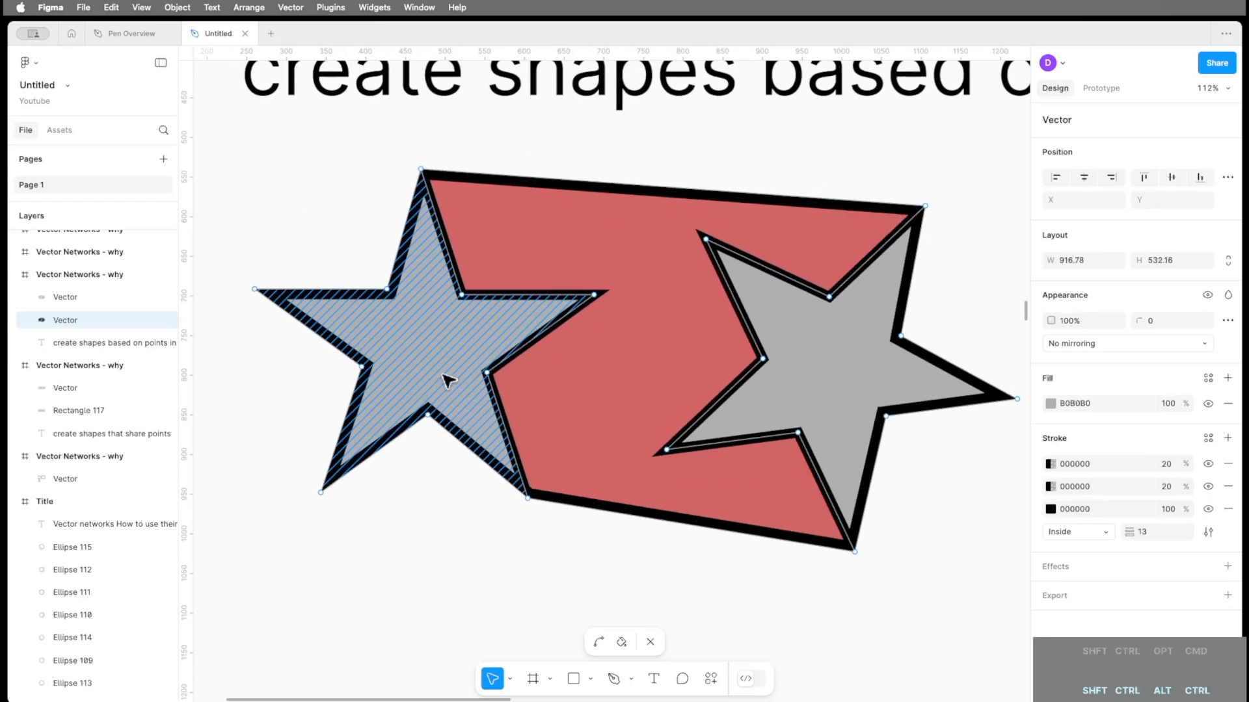
pyautogui.moveTo(432, 369)
pyautogui.mouseDown()
pyautogui.moveTo(422, 456)
pyautogui.moveTo(426, 419)
pyautogui.mouseUp()
pyautogui.moveTo(845, 381); pyautogui.dragTo(830, 423)
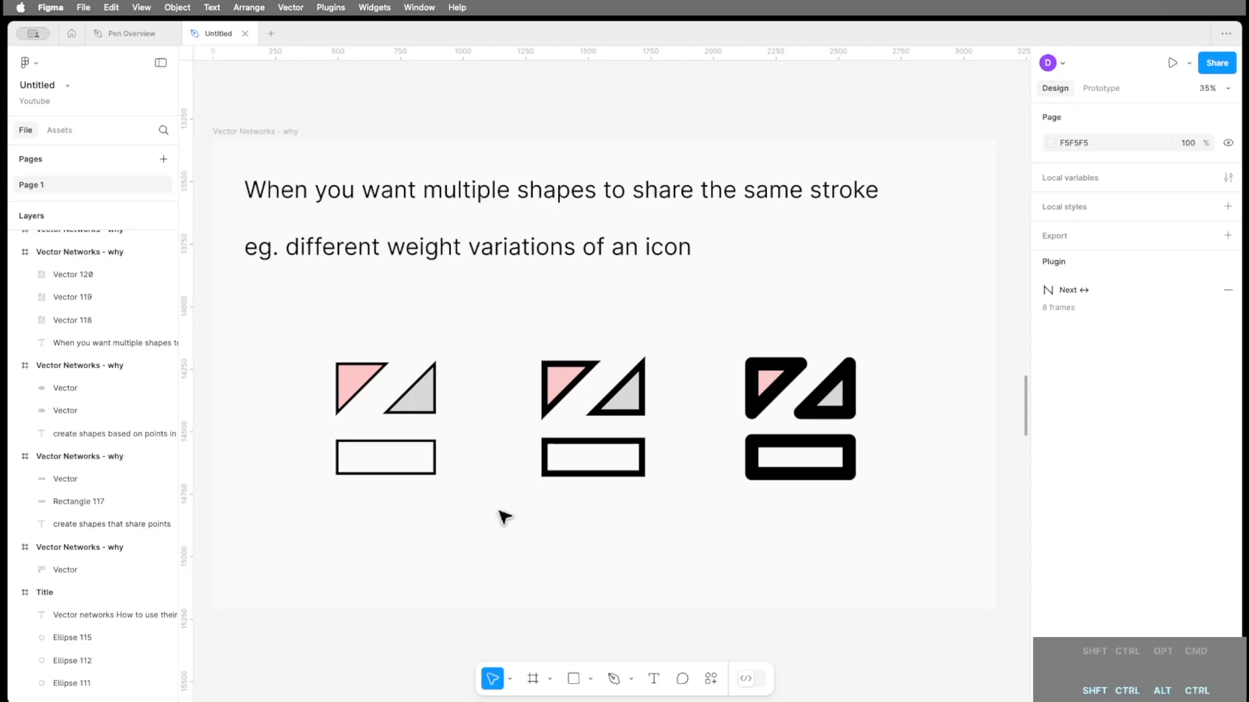
# - Set the leftmost icon's stroke weight to 33 and give its corners a round join
pyautogui.click(431, 409)
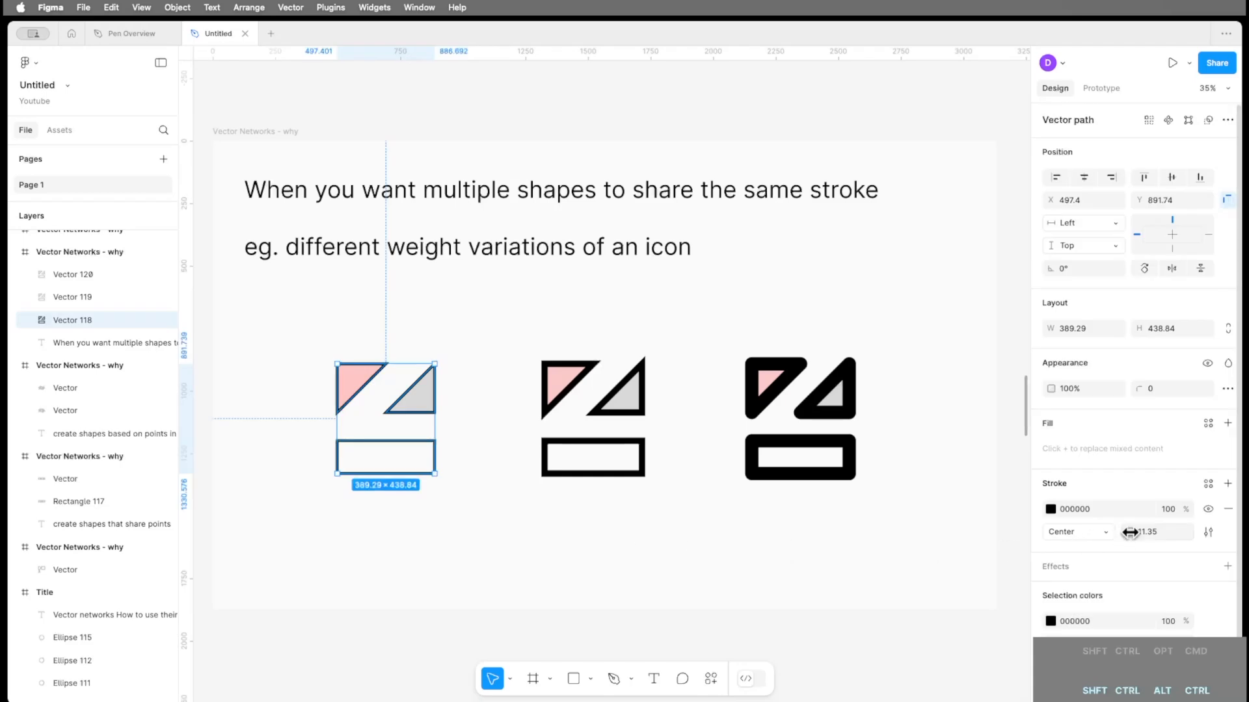
pyautogui.moveTo(1130, 532); pyautogui.dragTo(1130, 532)
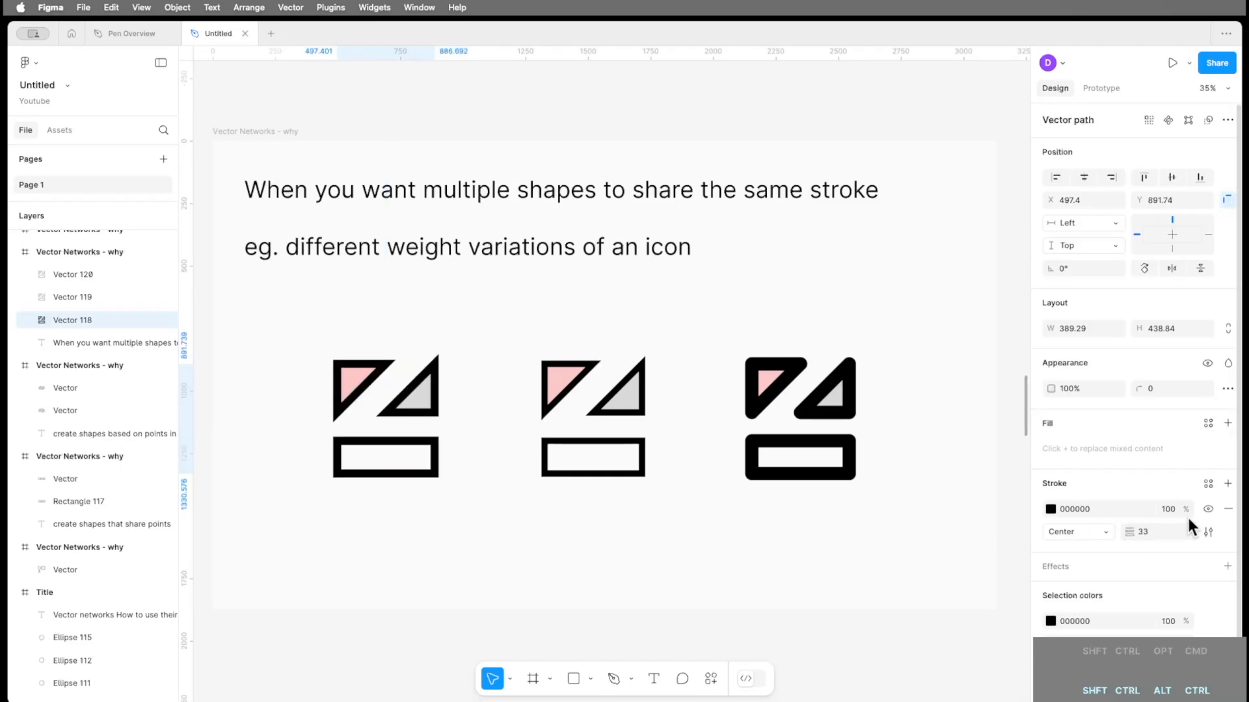
pyautogui.click(1207, 533)
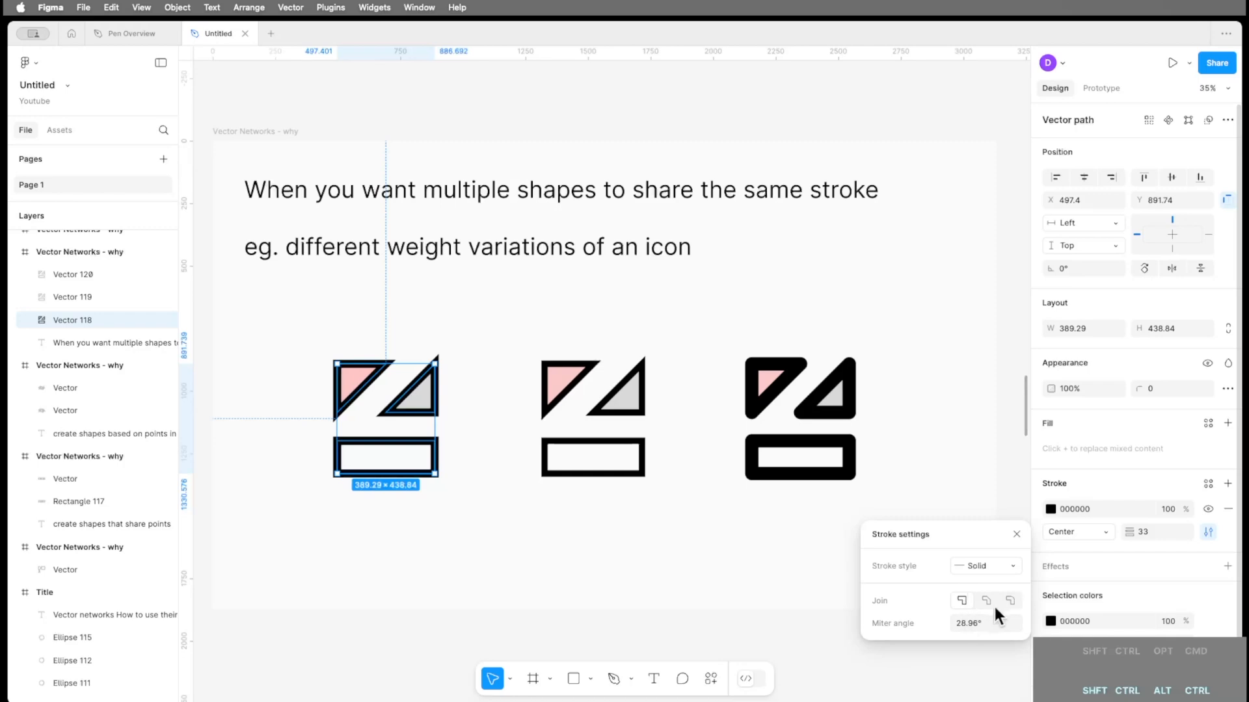
pyautogui.click(1012, 599)
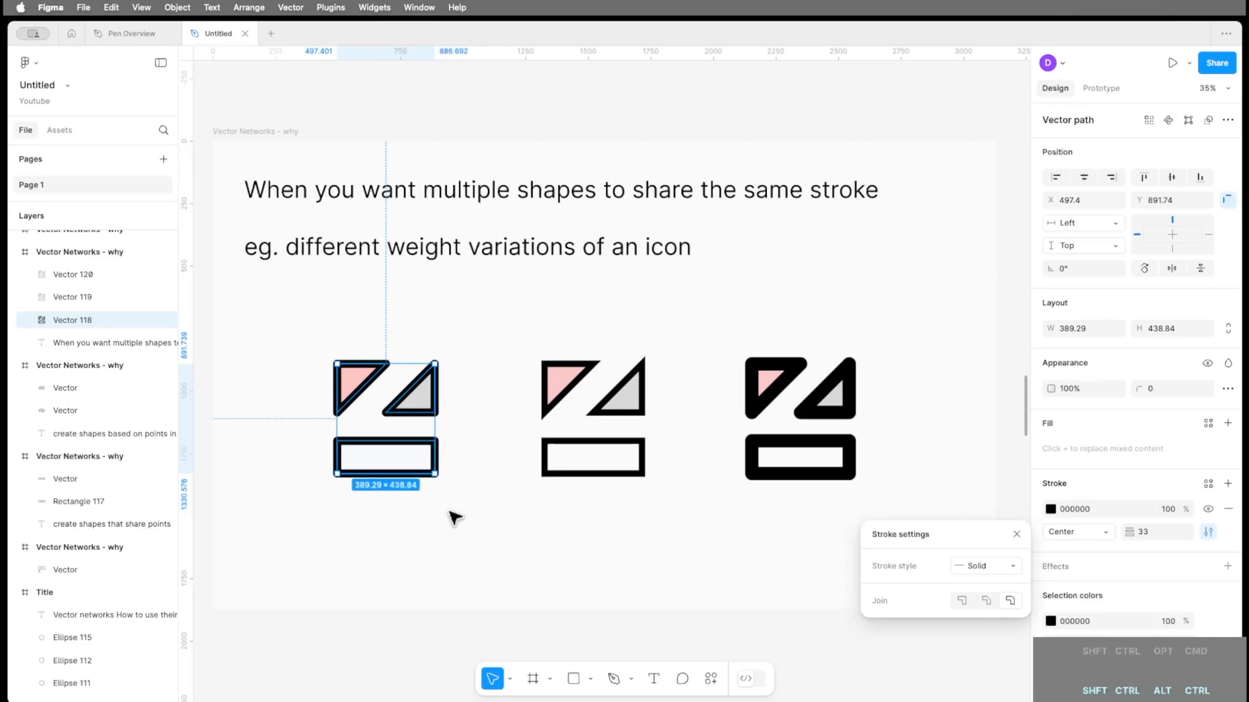
pyautogui.click(501, 518)
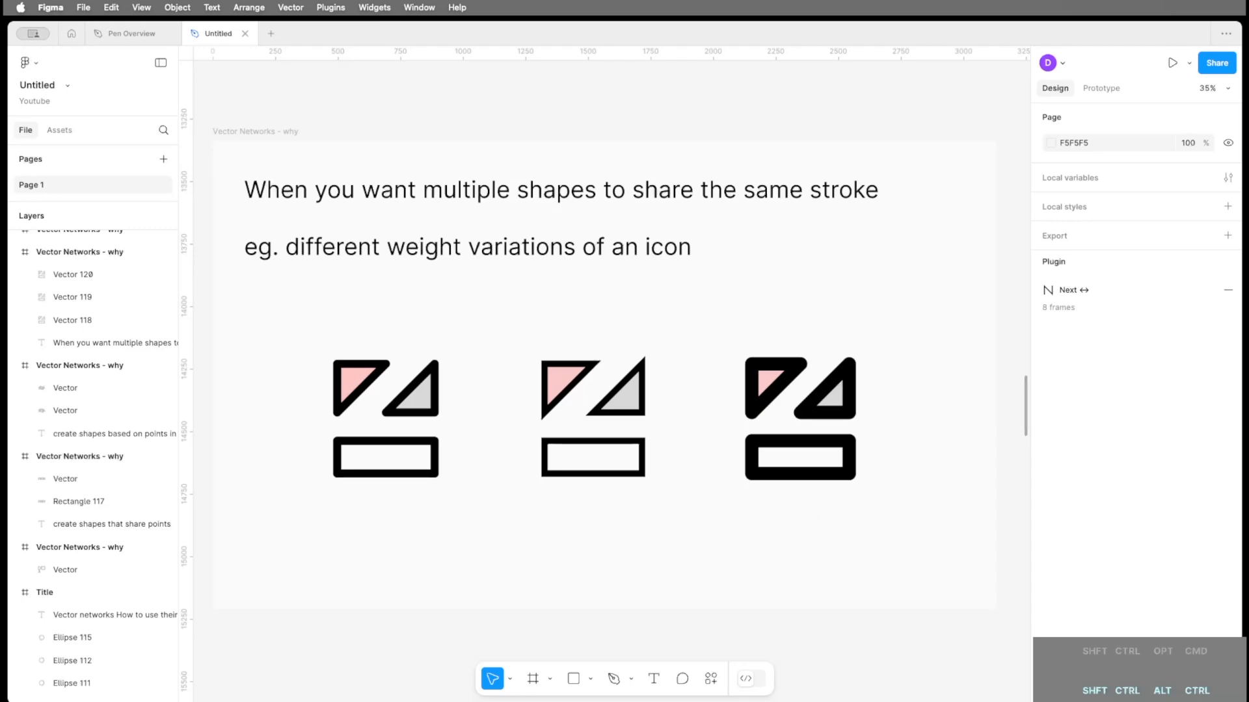
# - In the "When boolean is overly complicated" frame, duplicate the two grey and pink circles with the rectangle directly below the originals
pyautogui.press('n')
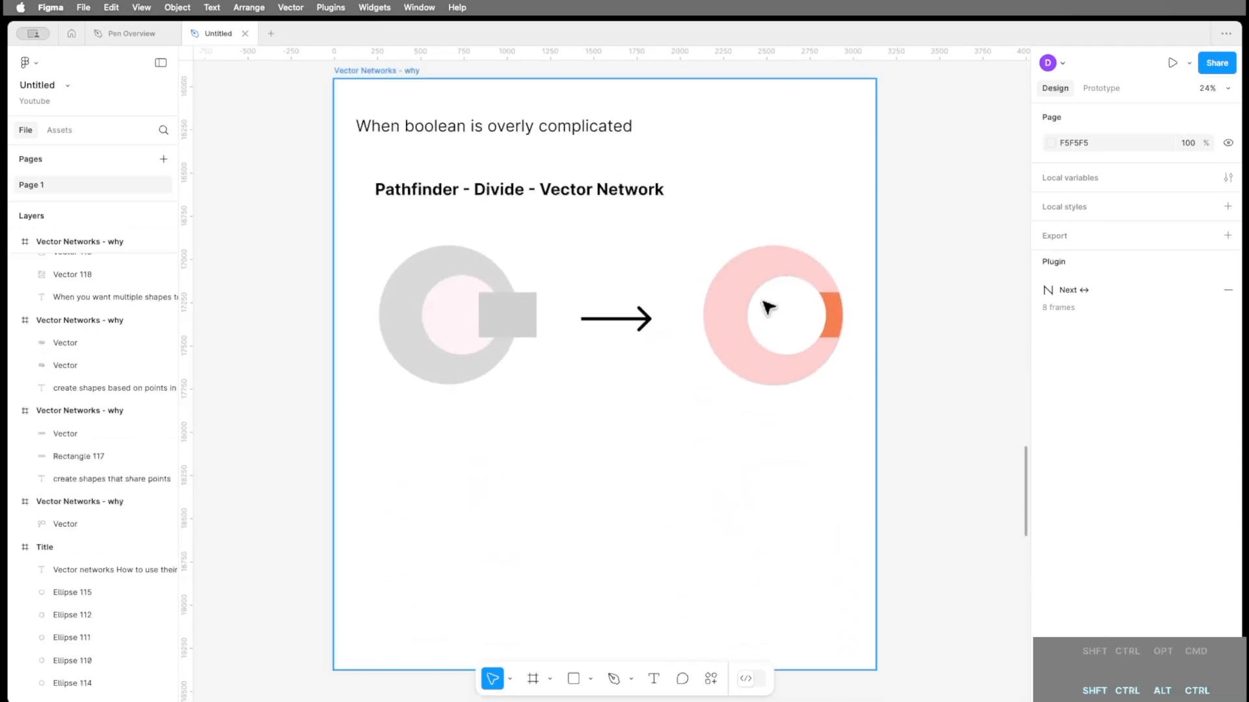
pyautogui.scroll(5, 809, 321)
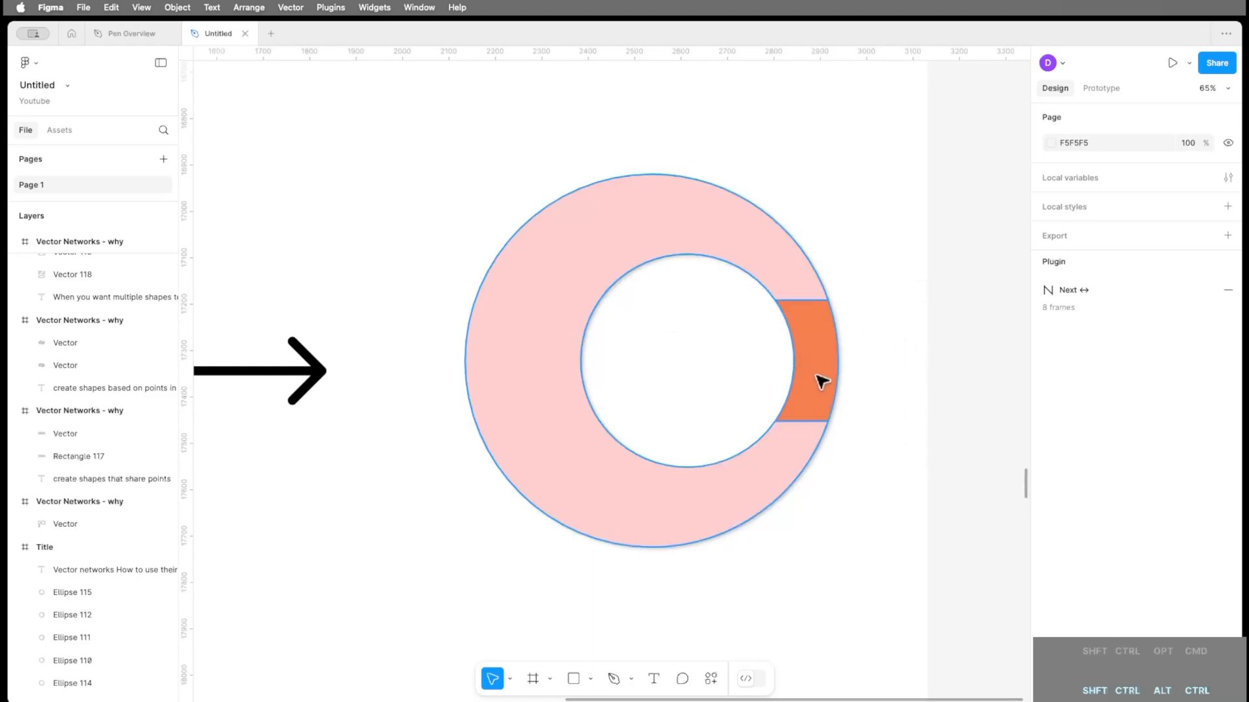
pyautogui.moveTo(359, 530); pyautogui.dragTo(723, 478)
pyautogui.scroll(-5, 508, 519)
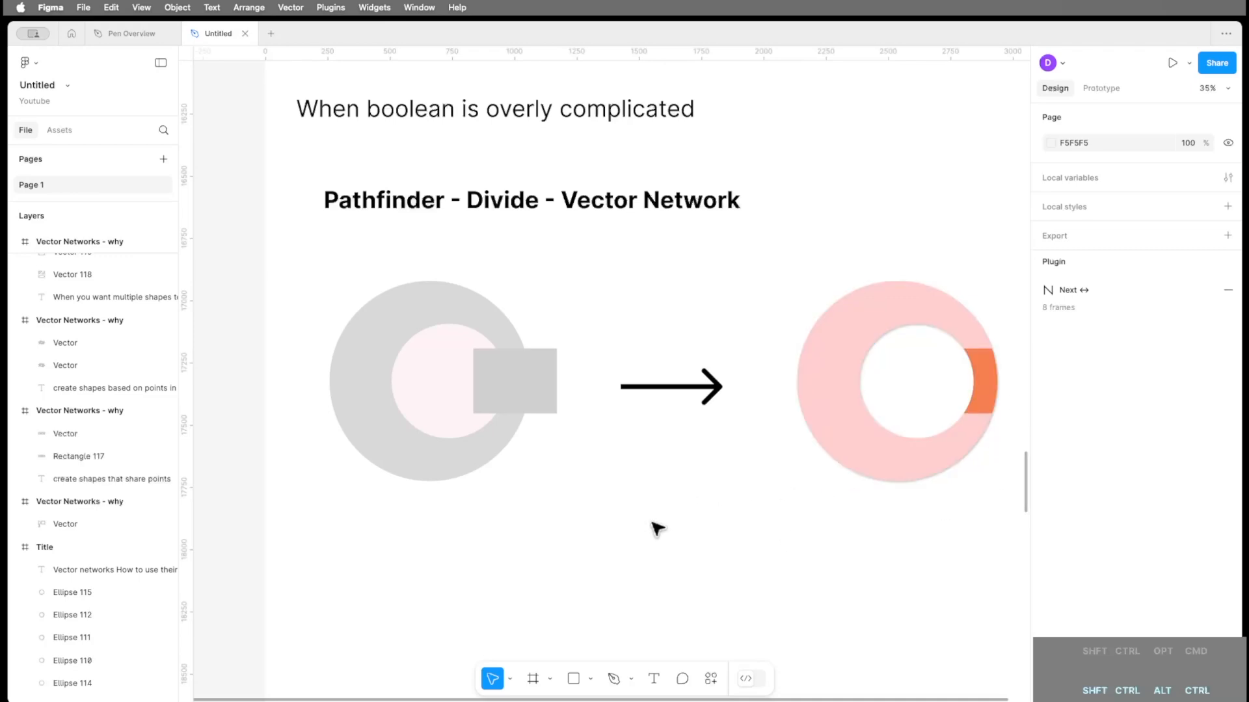
pyautogui.moveTo(297, 262); pyautogui.dragTo(620, 528)
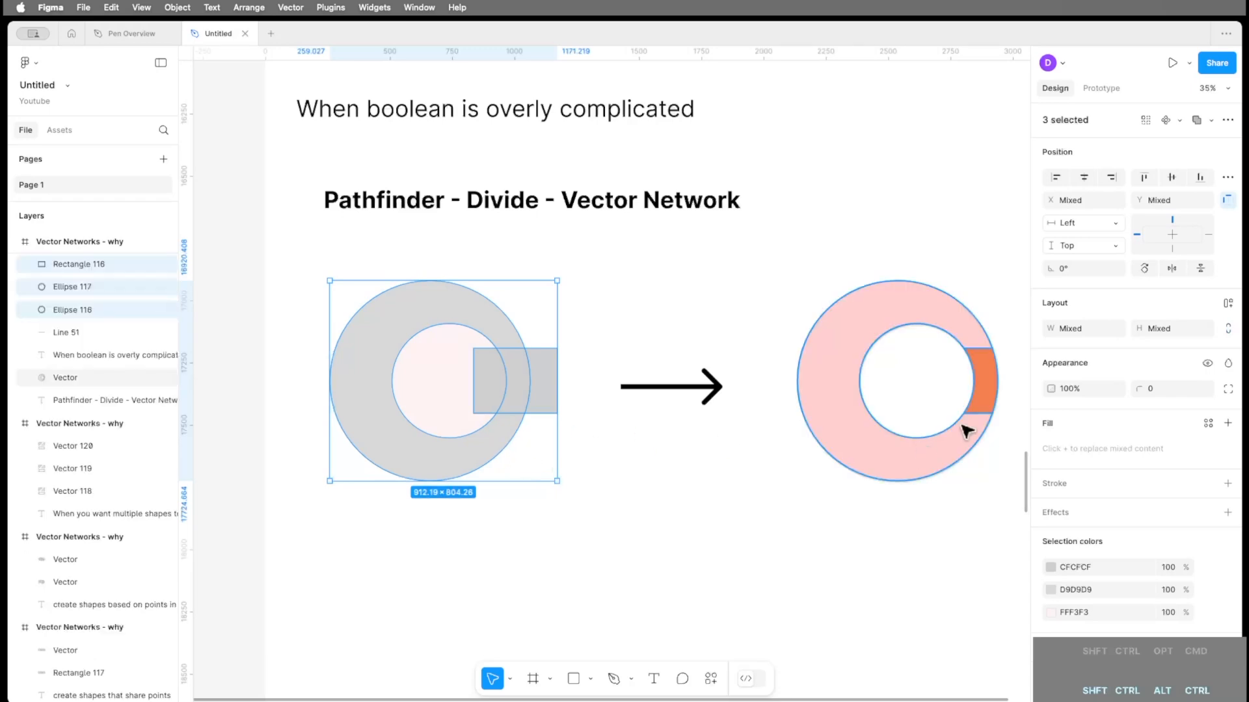
pyautogui.moveTo(523, 388); pyautogui.dragTo(550, 492)
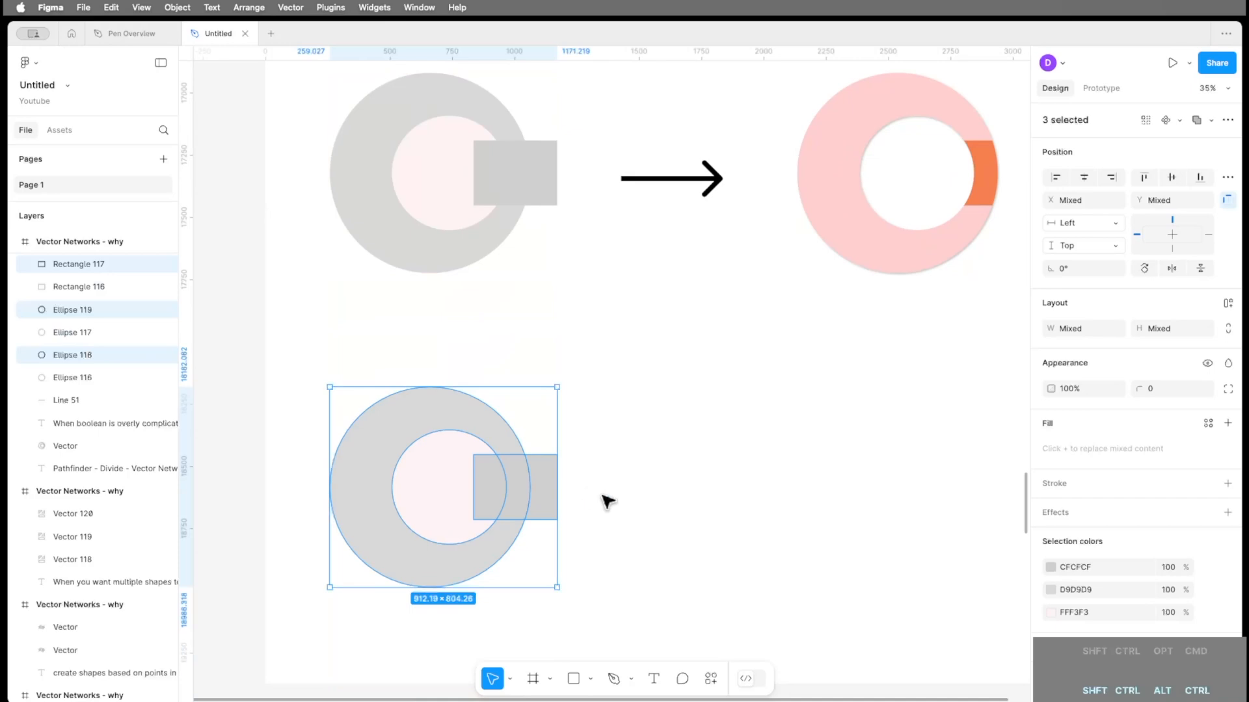
# - Flatten the duplicated circles and rectangle into one vector and open it for vector editing
pyautogui.rightClick(541, 496)
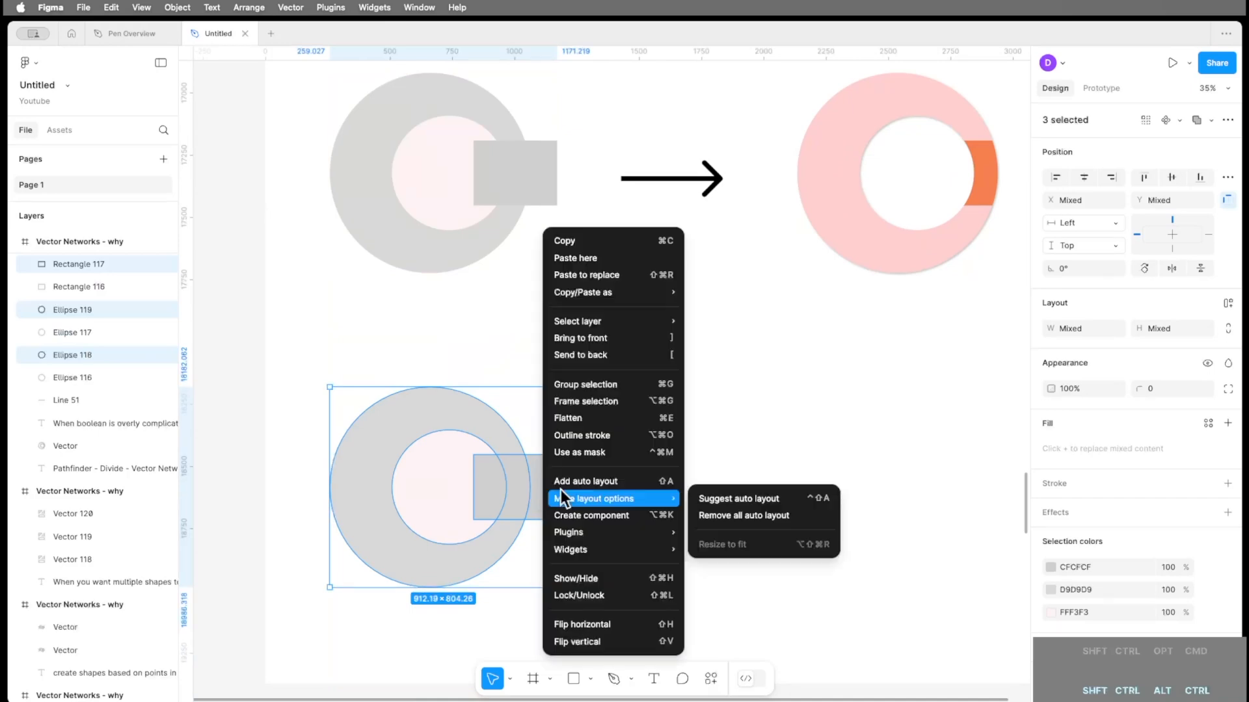
pyautogui.click(591, 419)
pyautogui.press('Return')
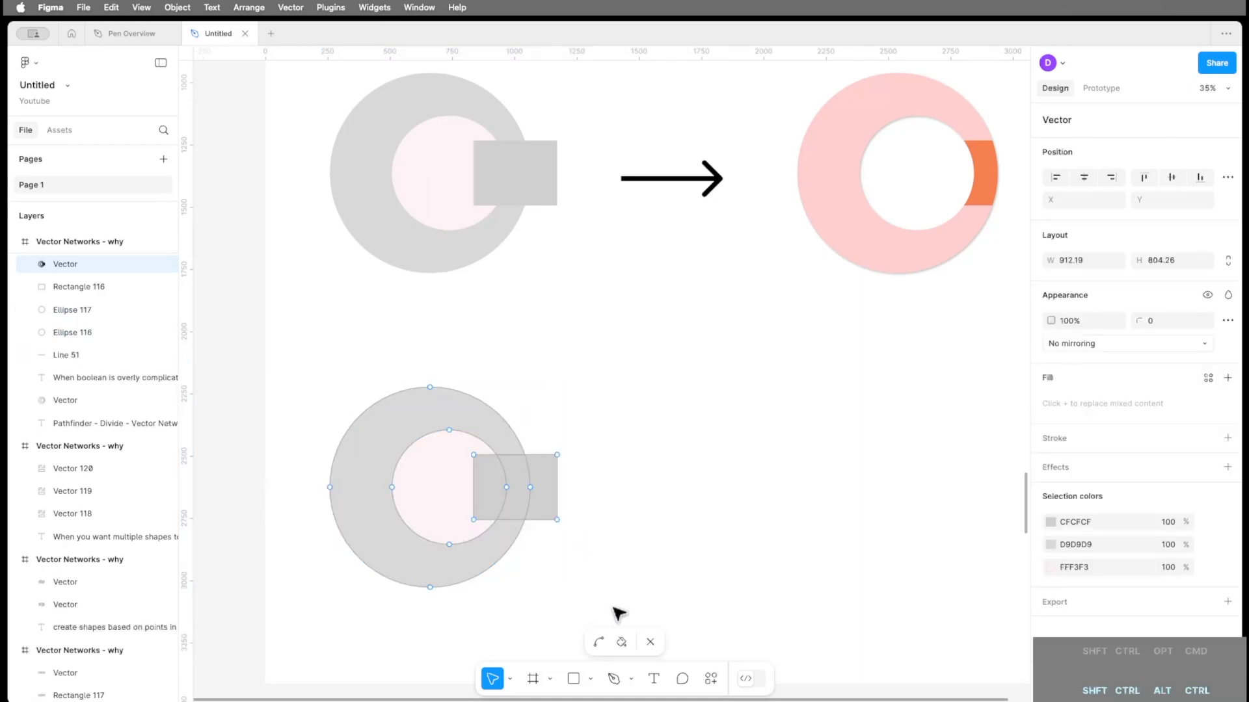
# - Remove the fill from the inner circle and the rectangle with the paint bucket, leaving the outer ring filled
pyautogui.click(623, 644)
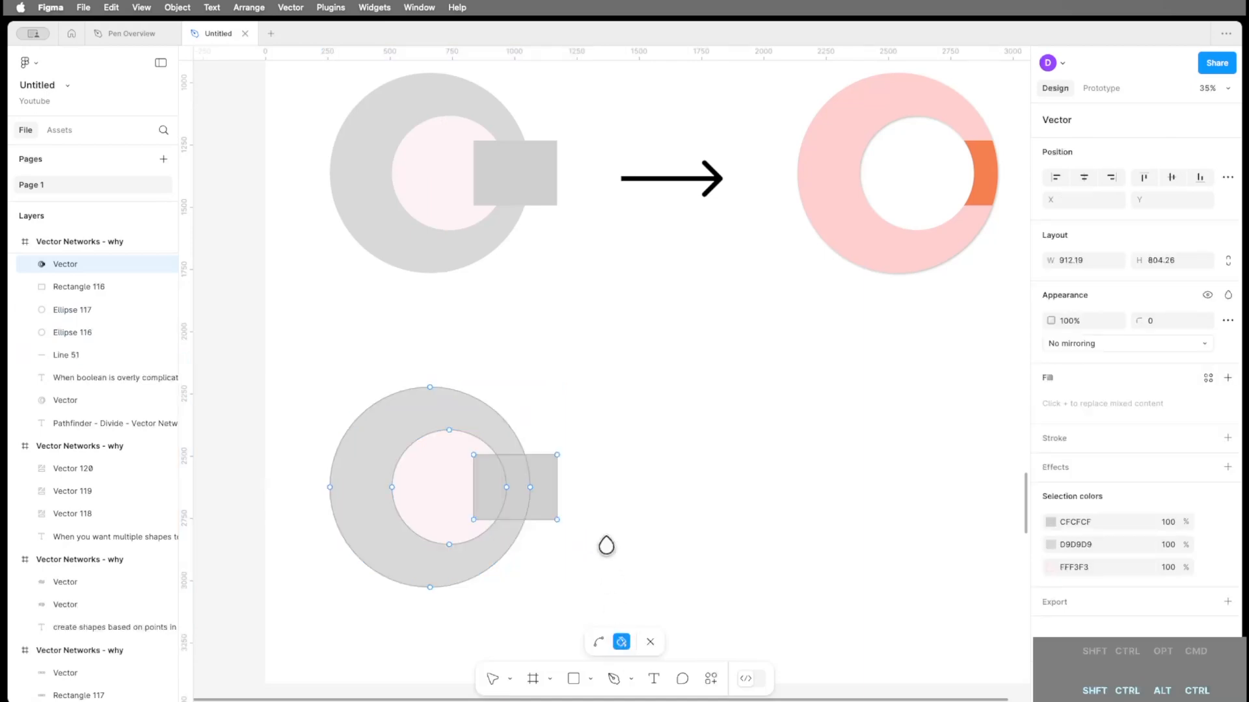
pyautogui.click(445, 503)
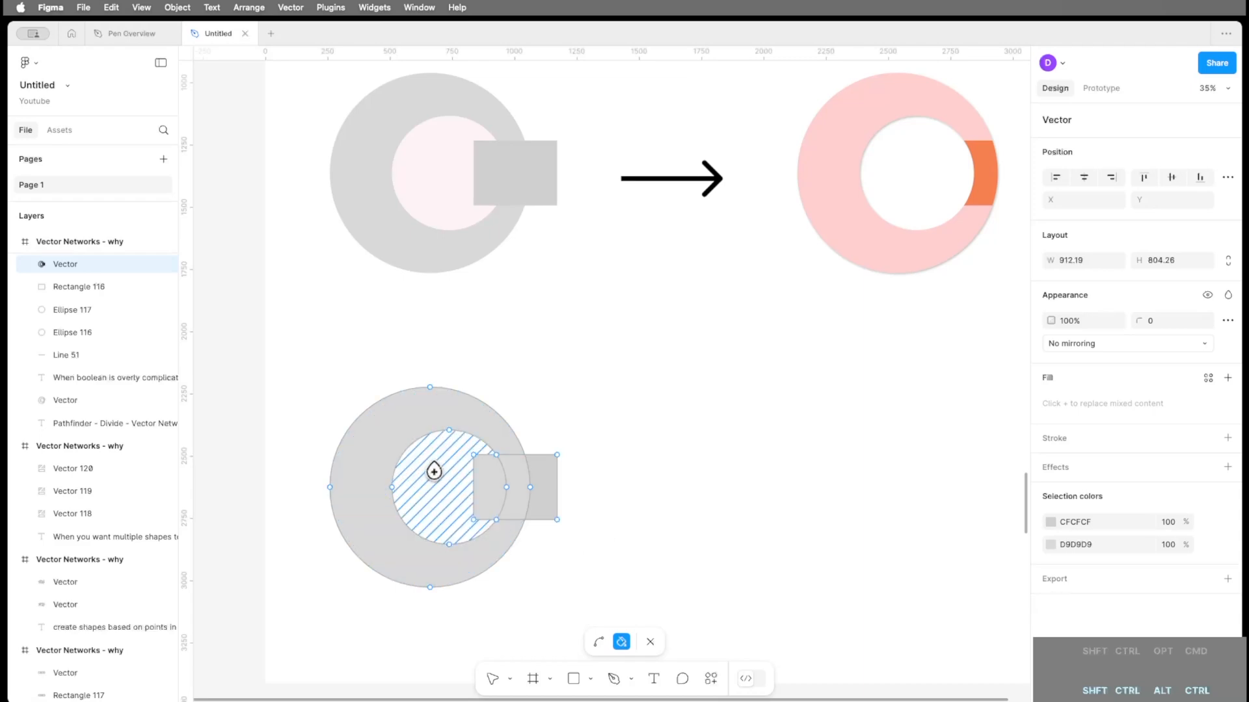
pyautogui.click(546, 505)
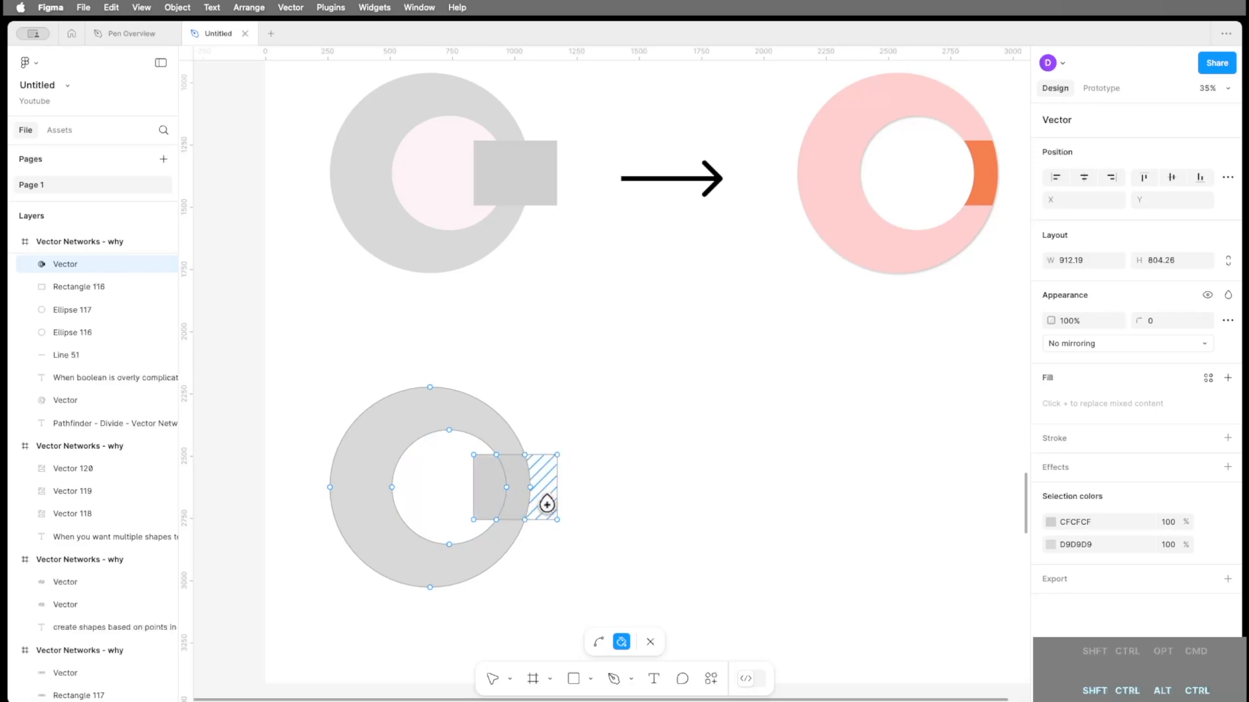
pyautogui.click(495, 505)
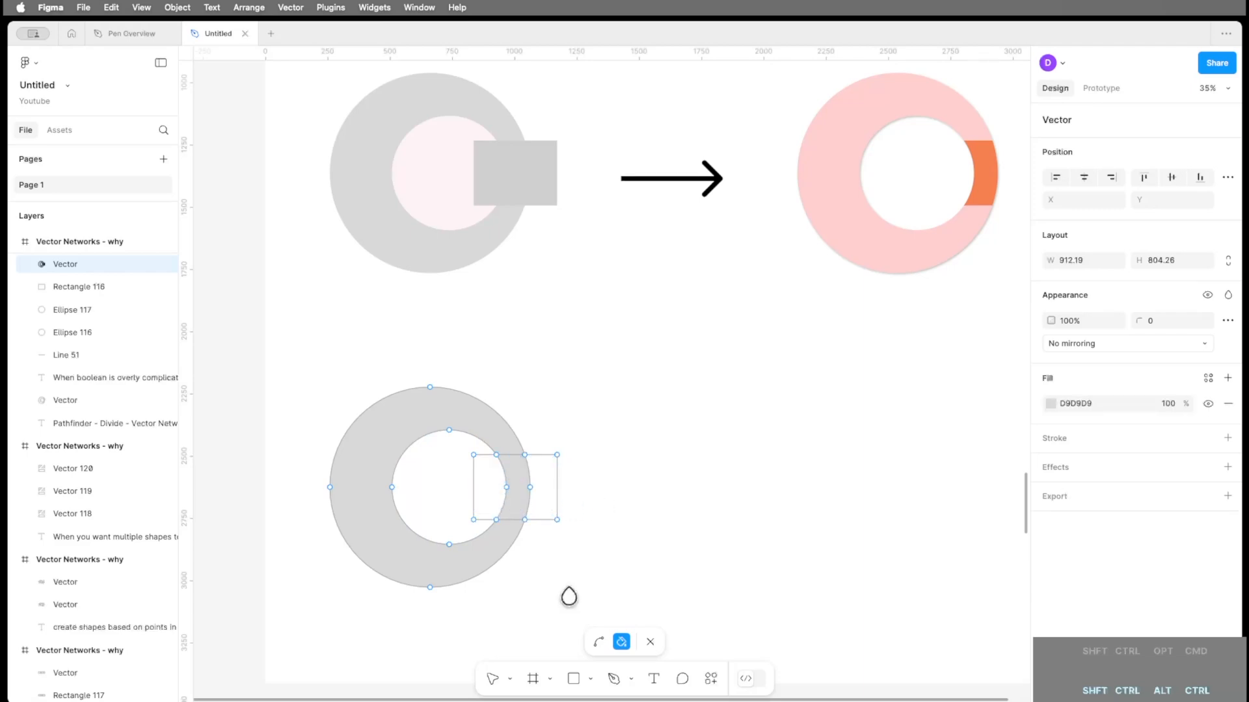
# - Refill the overlap of ring and rectangle as its own region and colour it orange F48051, sampled from the example
pyautogui.click(516, 511)
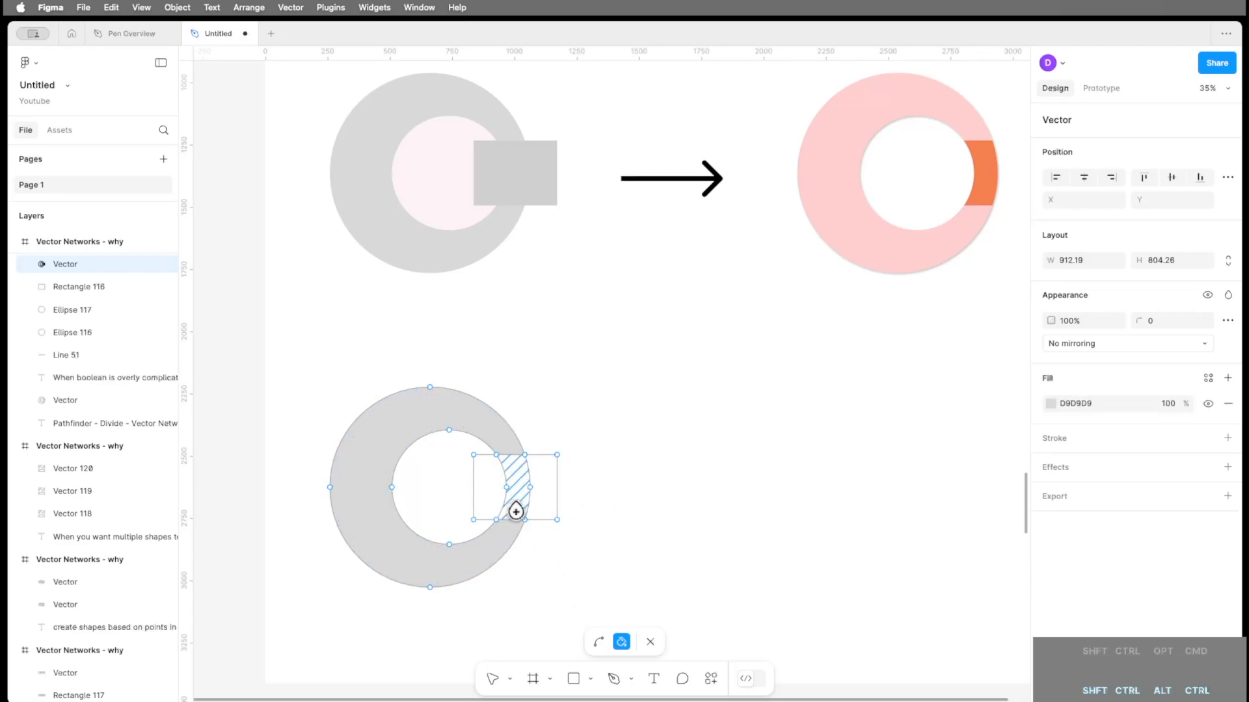
pyautogui.click(515, 512)
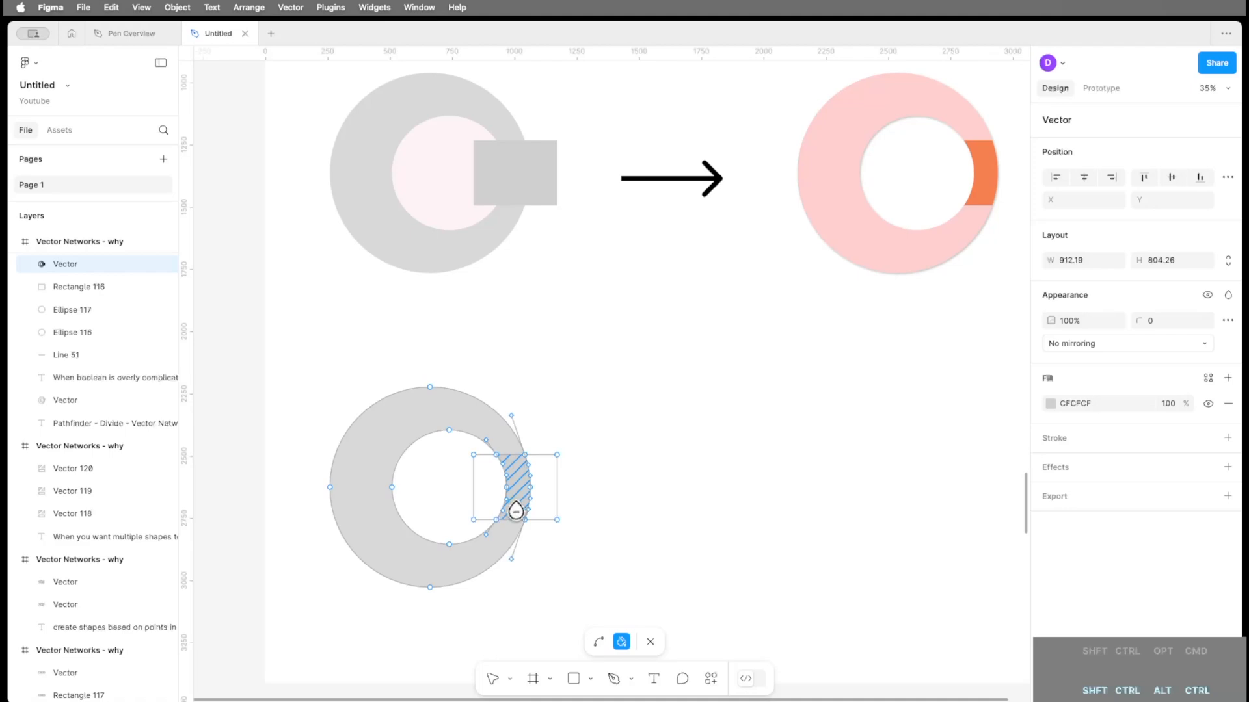
pyautogui.click(1049, 405)
pyautogui.click(880, 543)
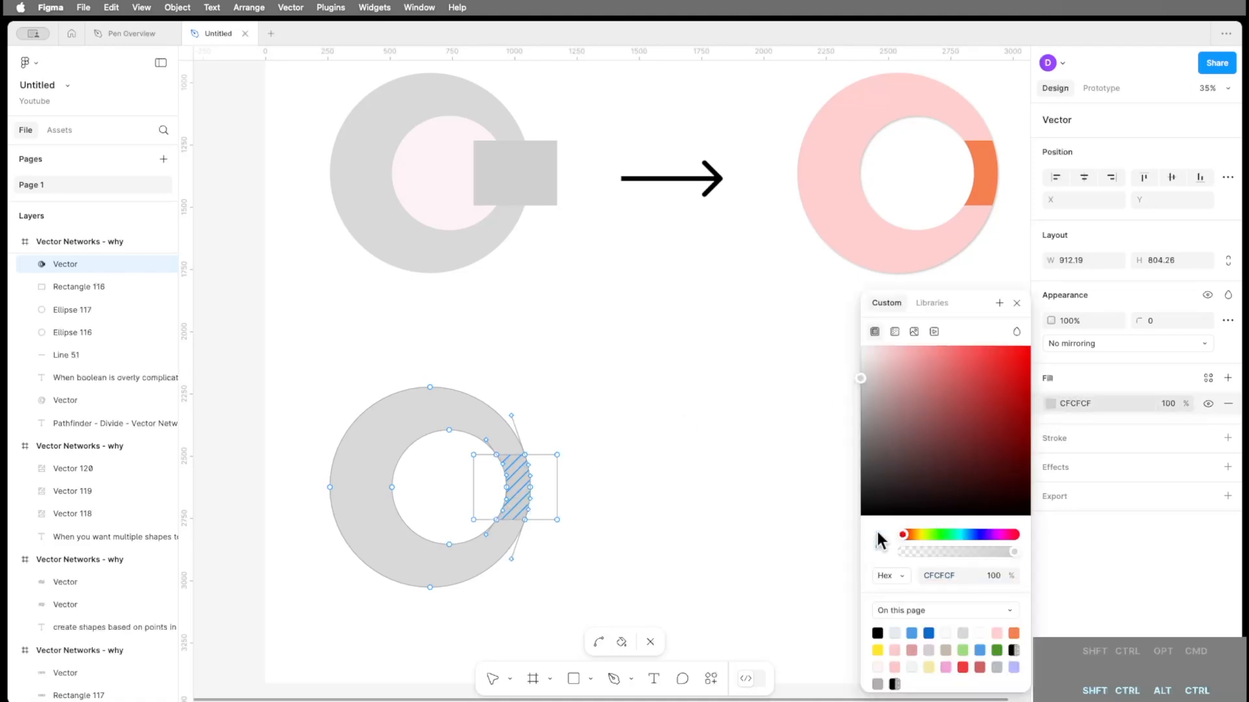
pyautogui.click(995, 170)
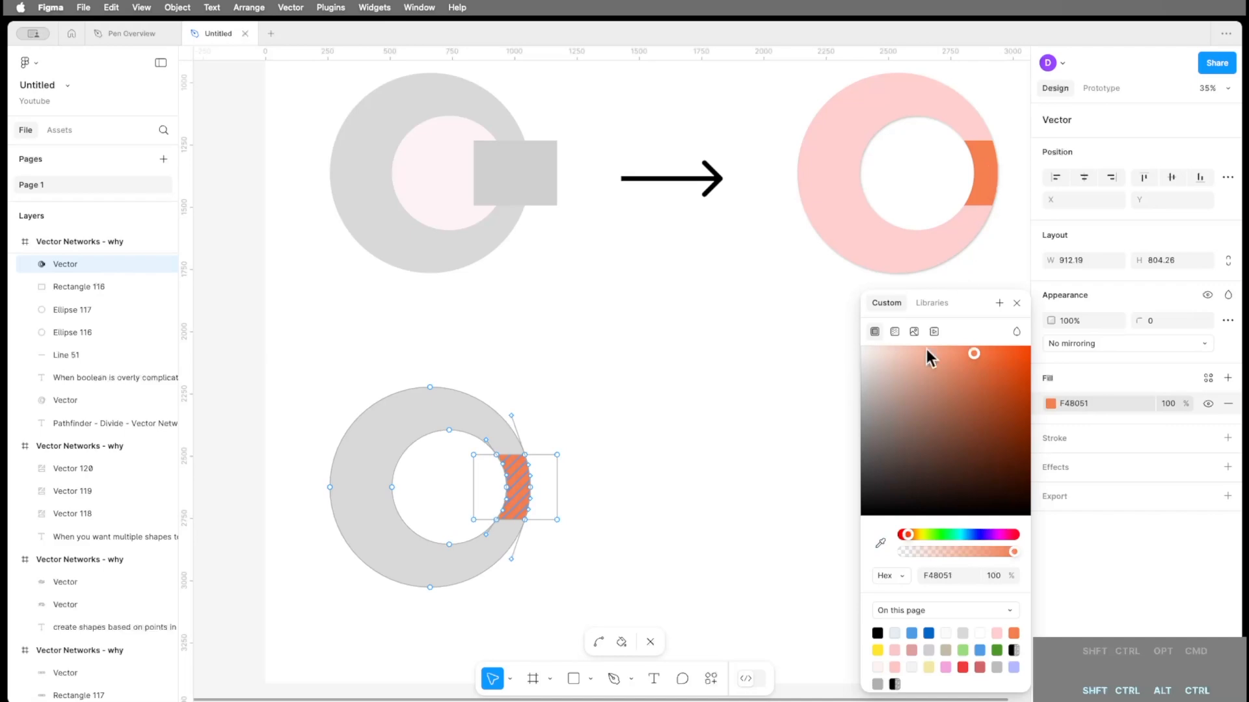
# - Colour the rest of the ring pink FFD0D0, sampled from the example ring
pyautogui.click(438, 577)
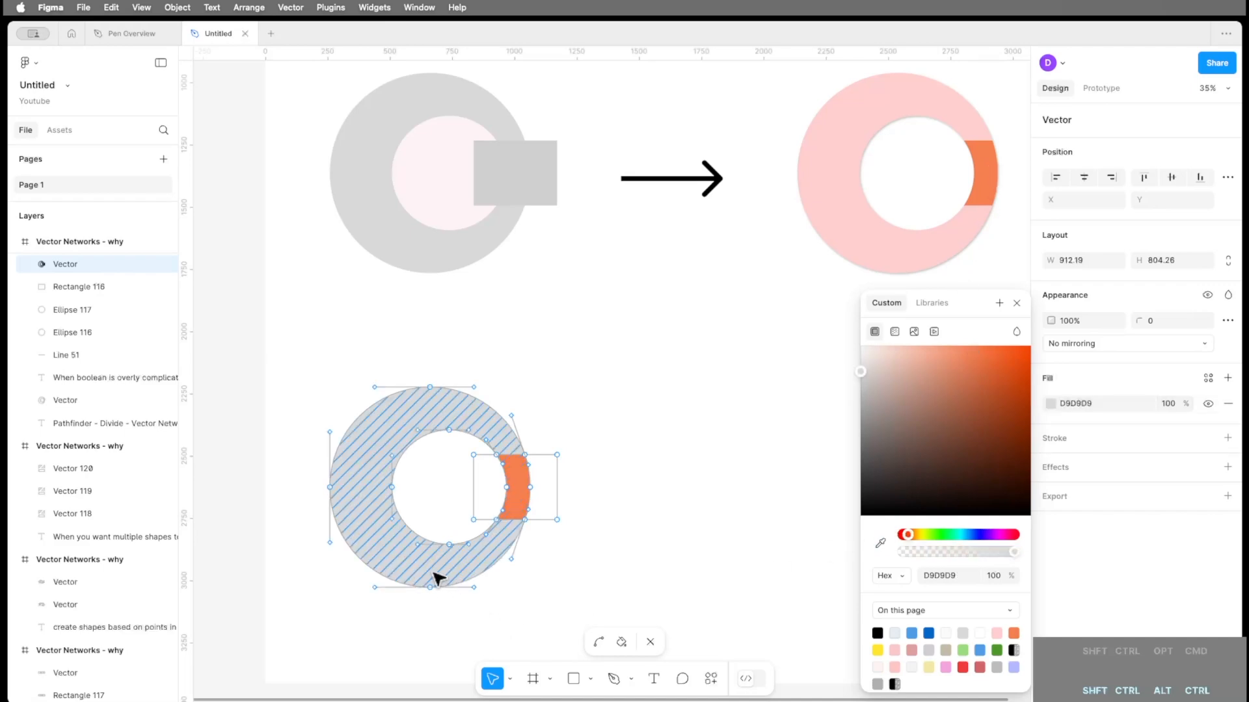
pyautogui.click(880, 543)
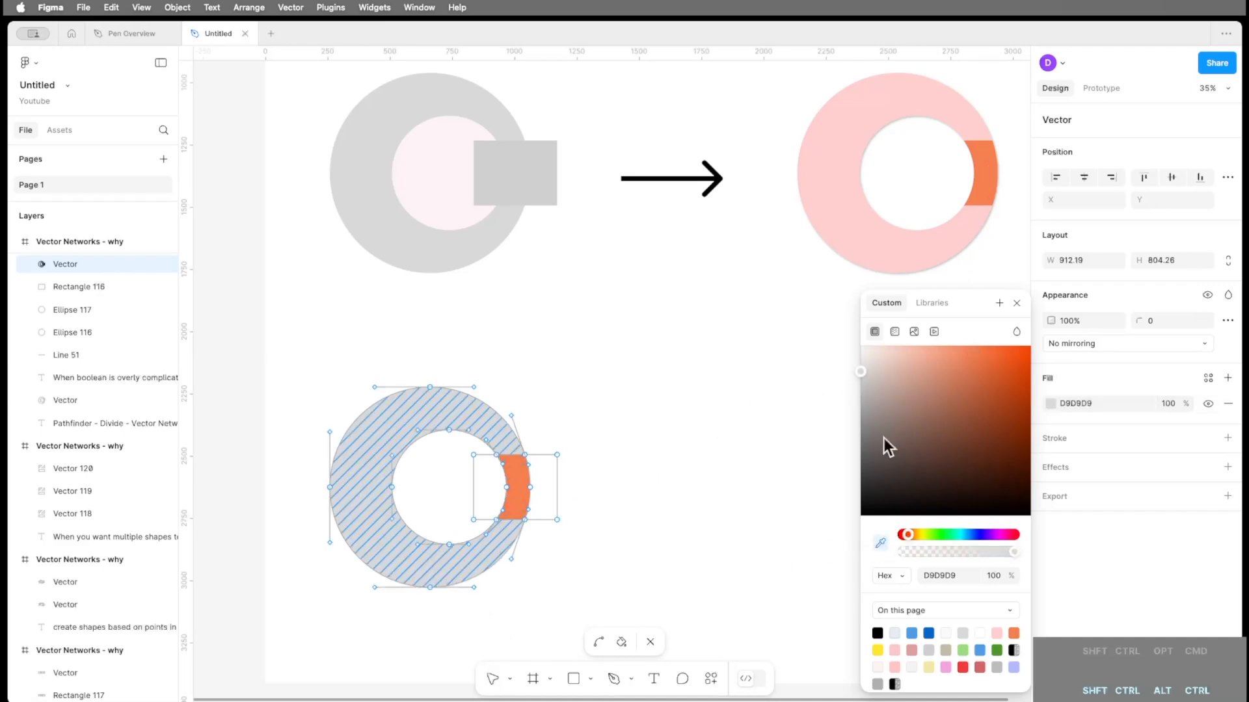
pyautogui.click(862, 211)
pyautogui.click(674, 575)
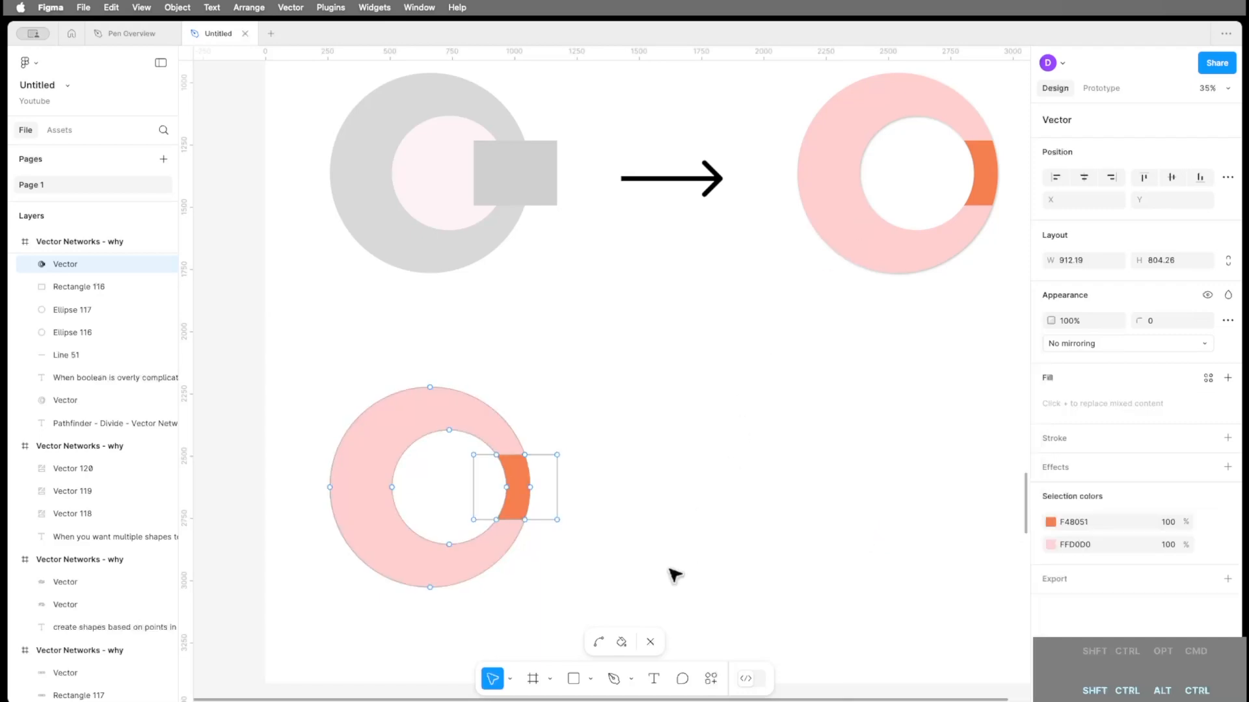
# - Delete the rectangle's leftover corner points outside the ring and inside its hole, and finish the vector editing
pyautogui.moveTo(610, 421); pyautogui.dragTo(545, 581)
pyautogui.press('Delete')
pyautogui.moveTo(463, 444); pyautogui.dragTo(483, 533)
pyautogui.press('Delete')
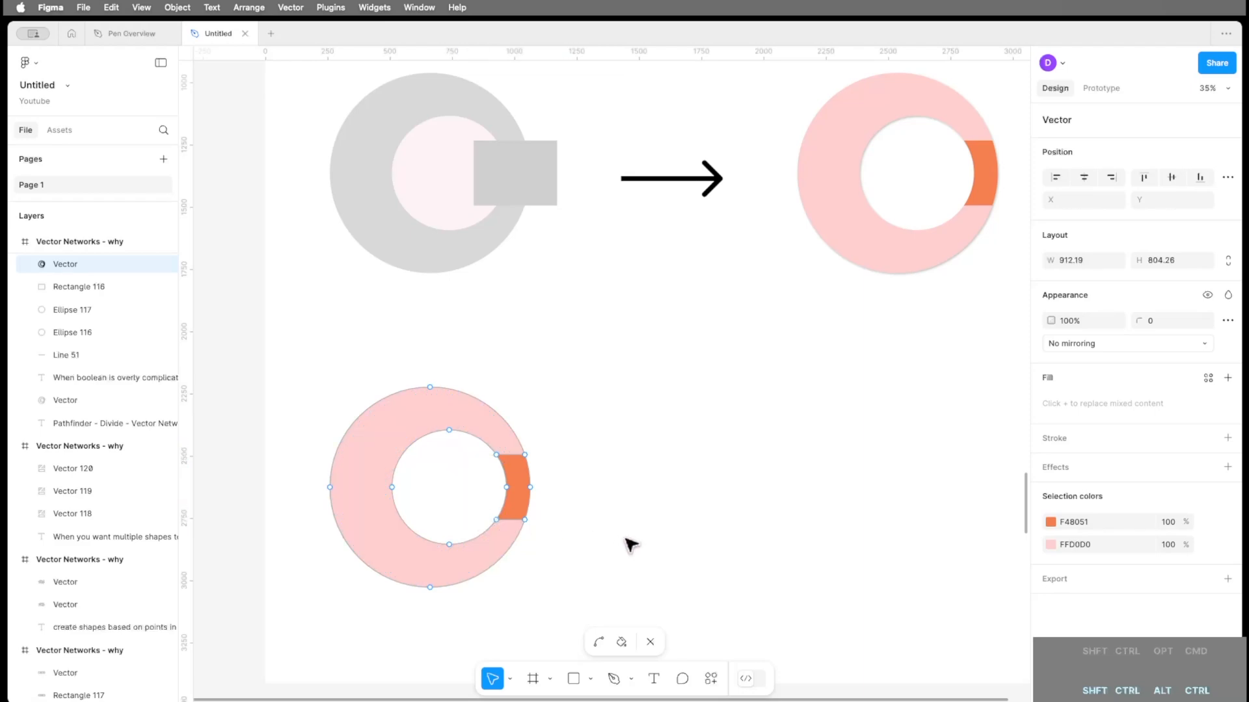
pyautogui.press('Escape')
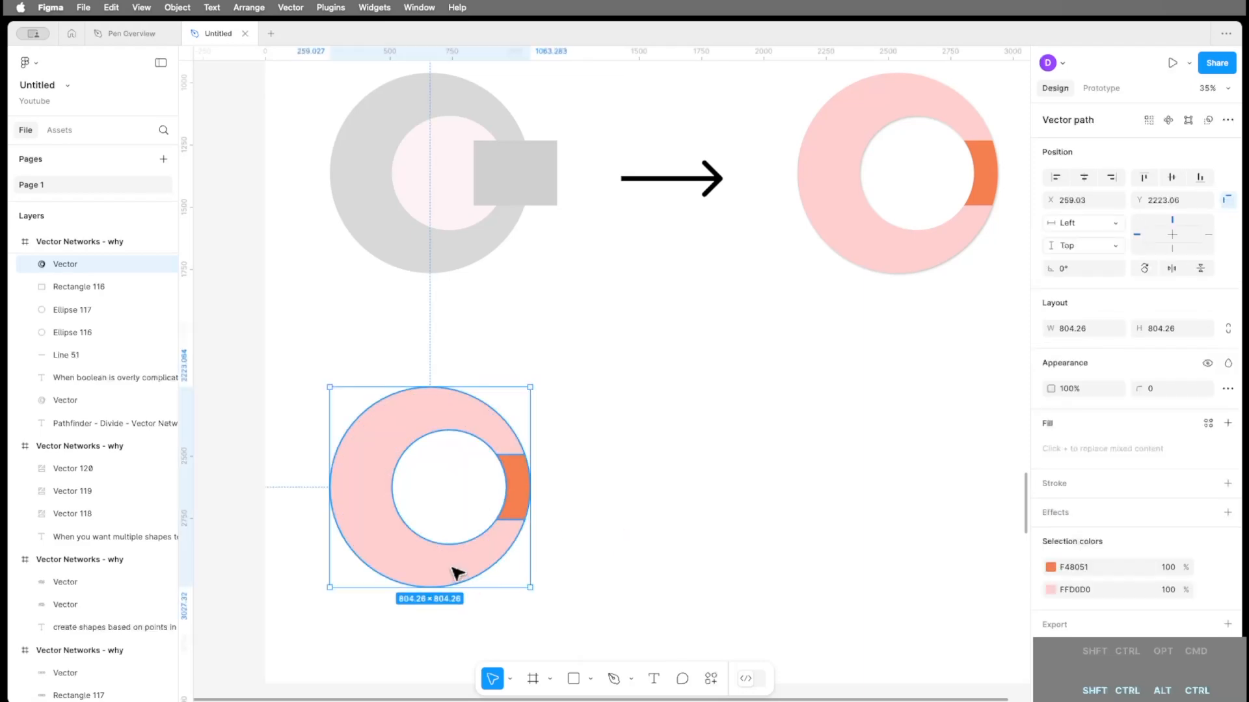
# - Move the finished ring horizontally to X 1868.14 and add a drop shadow effect to it
pyautogui.moveTo(456, 573); pyautogui.dragTo(856, 573)
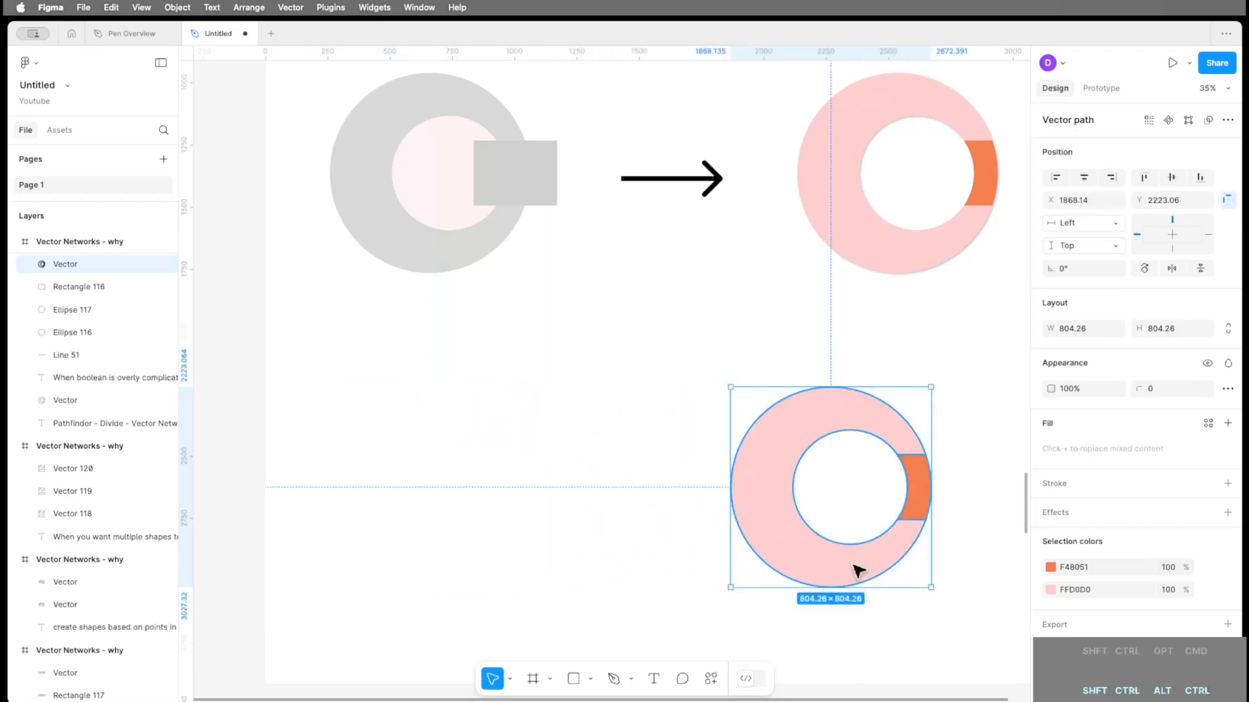
pyautogui.click(1228, 513)
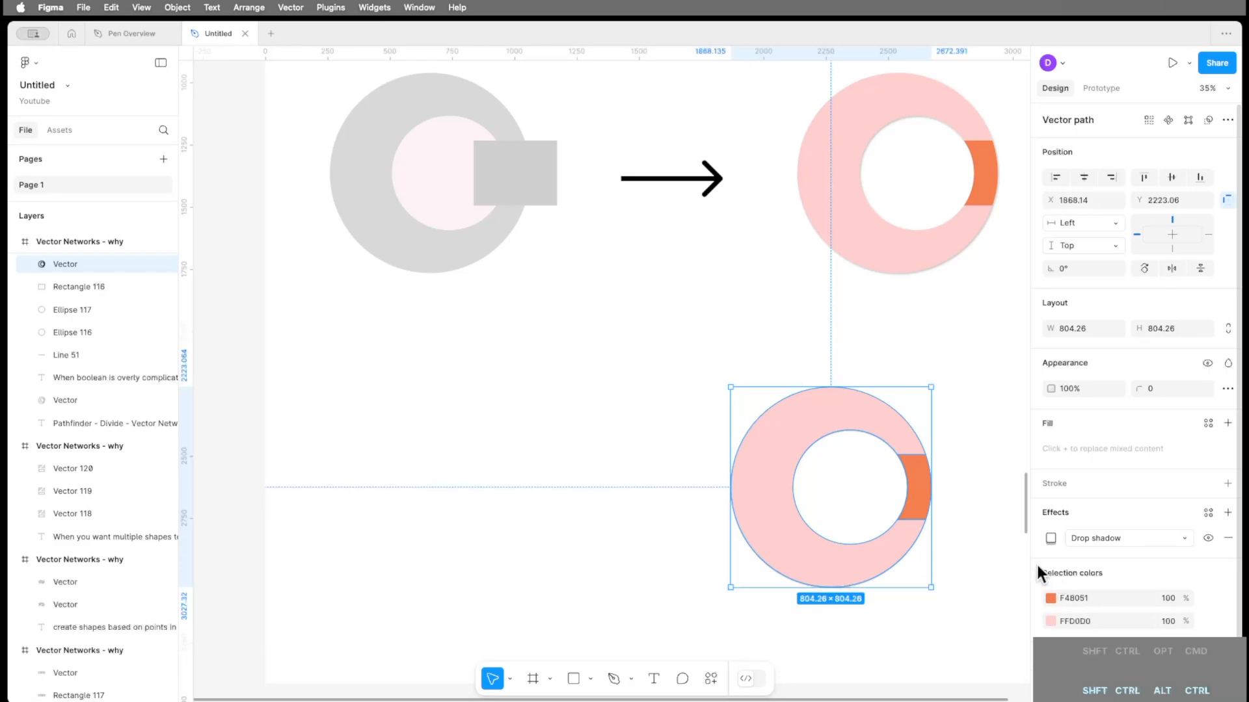
pyautogui.keyDown('ctrl'); pyautogui.scroll(5, 809, 451); pyautogui.keyUp('ctrl')
pyautogui.click(909, 505)
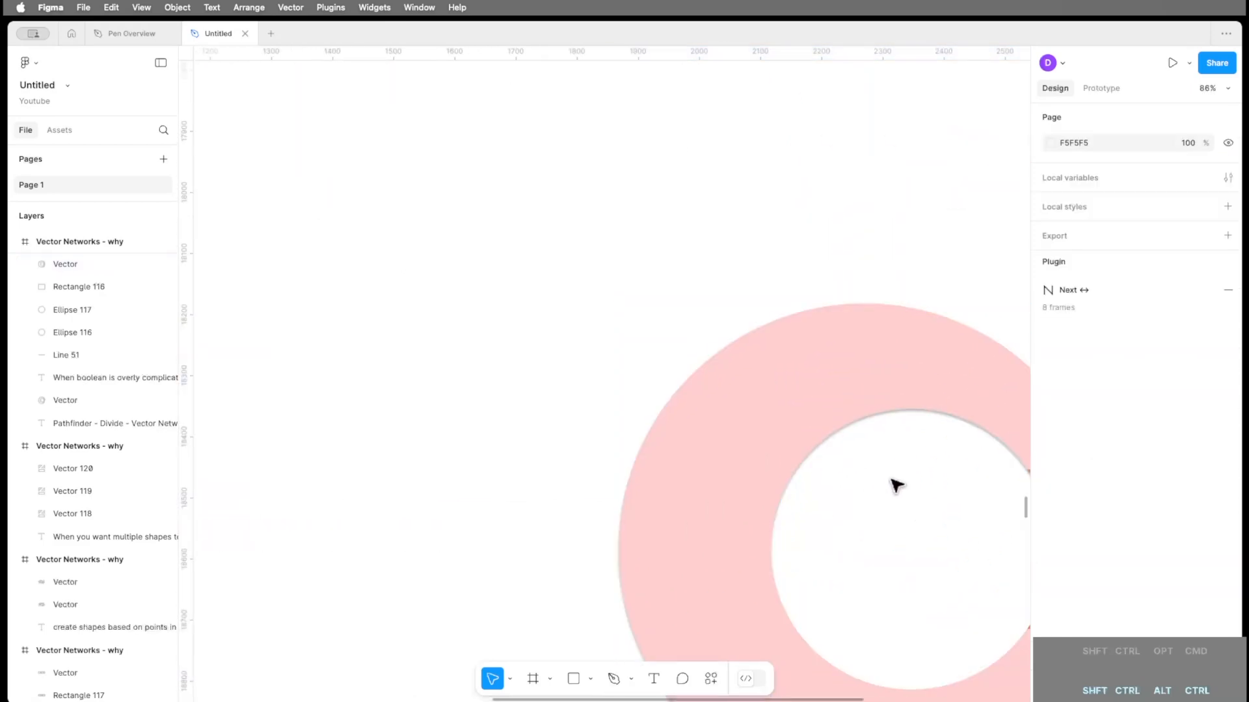
pyautogui.scroll(-5, 896, 486)
pyautogui.hscroll(7, 896, 486)
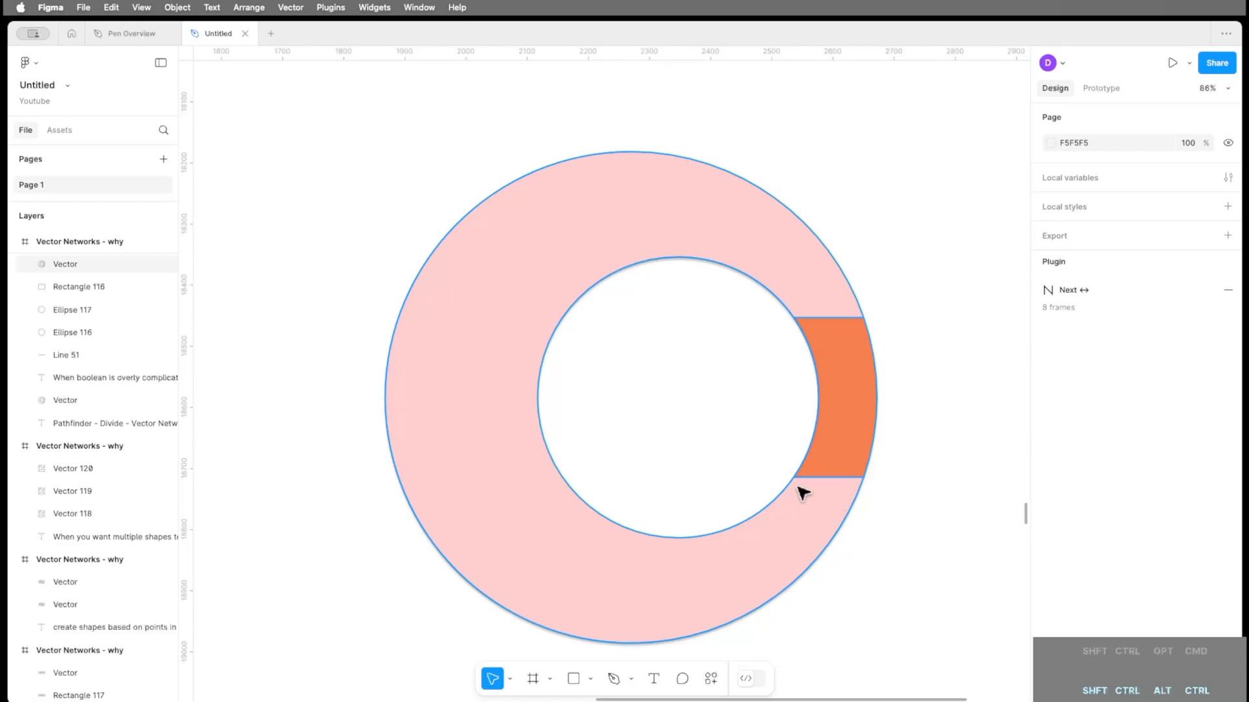
# - Move the shadowed ring horizontally to X 468.89, below the grey shapes
pyautogui.scroll(-6, 804, 494)
pyautogui.click(784, 512)
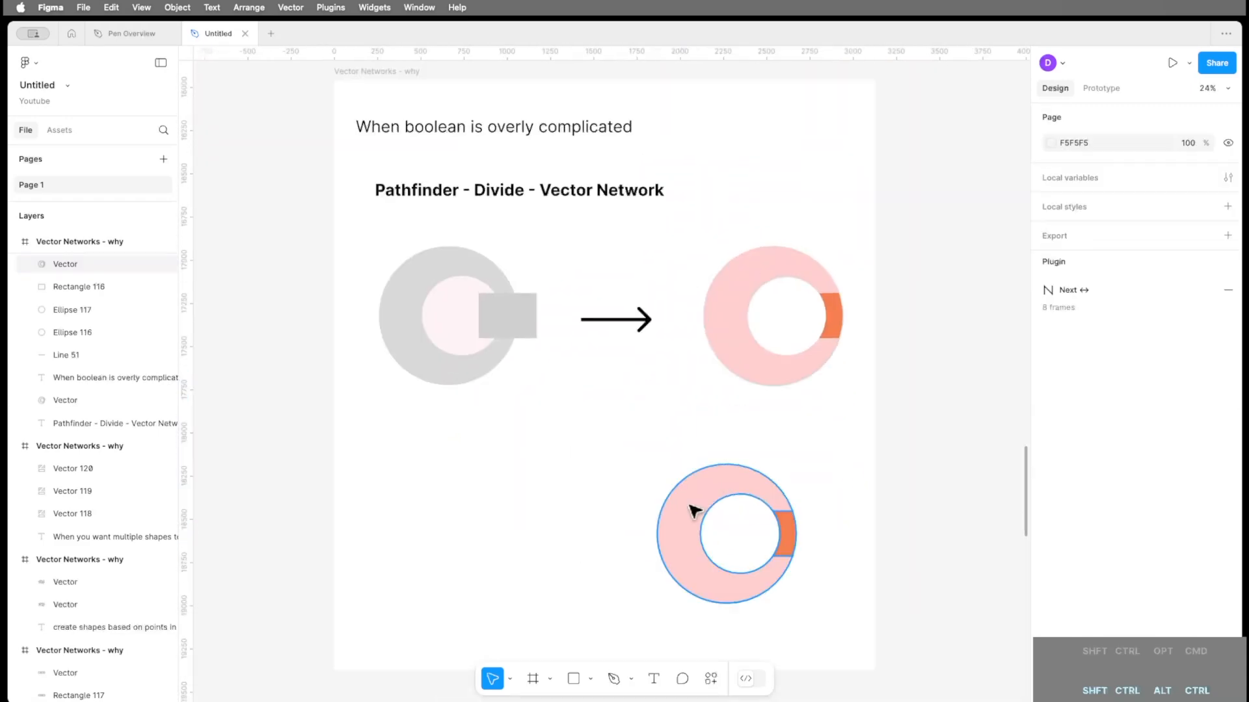
pyautogui.moveTo(690, 506); pyautogui.dragTo(451, 510)
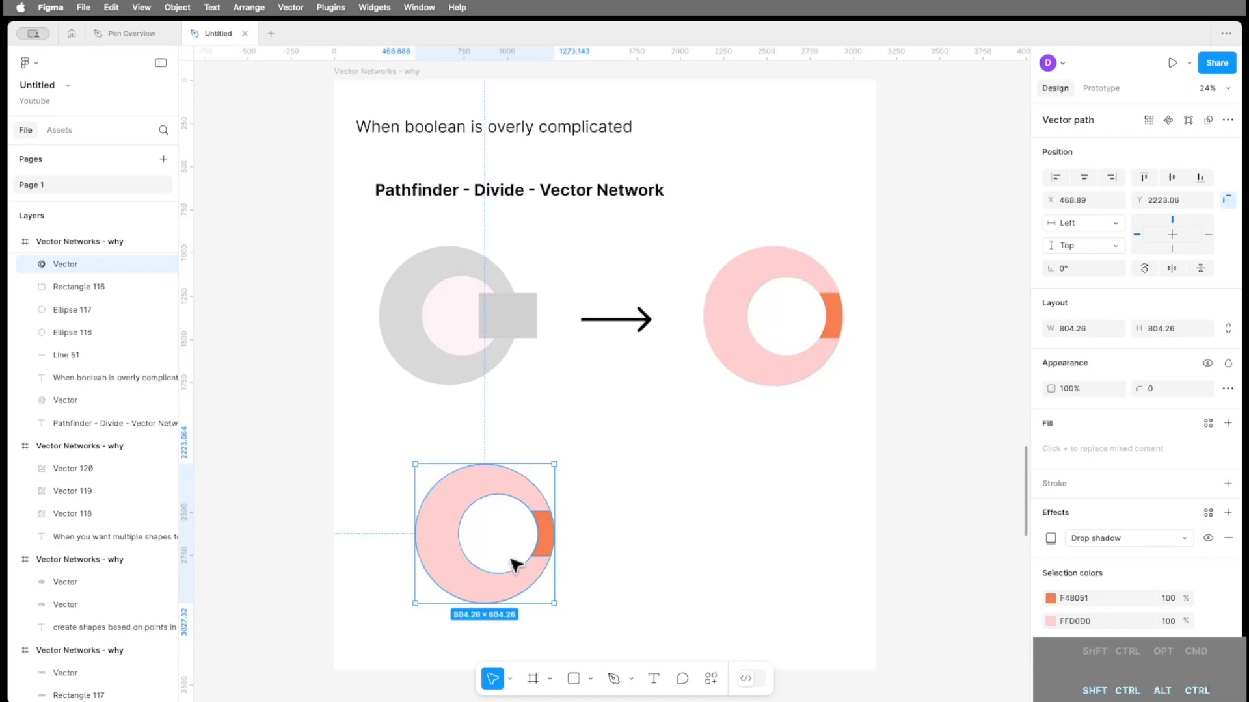
# - Copy the ring's orange segment from the vector network, paste it as a separate shape beside the ring, and position it at X 1844.63, Y 2196.57
pyautogui.scroll(5, 547, 558)
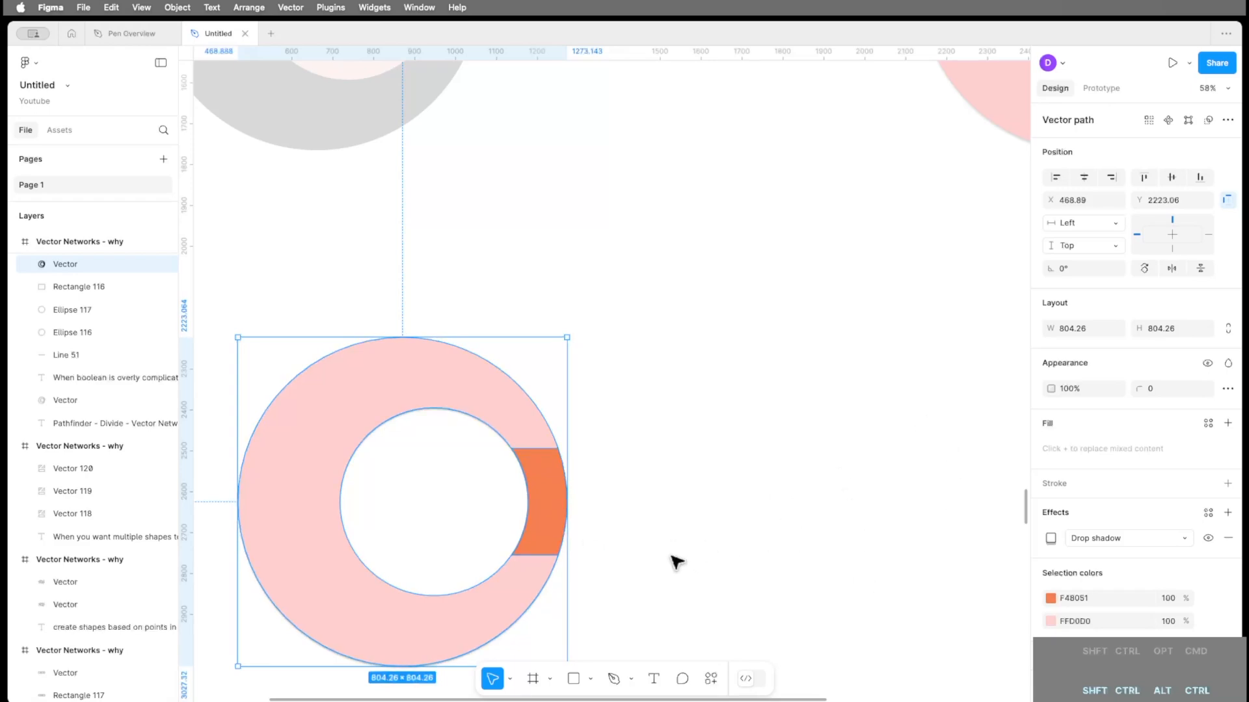
pyautogui.press('Return')
pyautogui.click(550, 477)
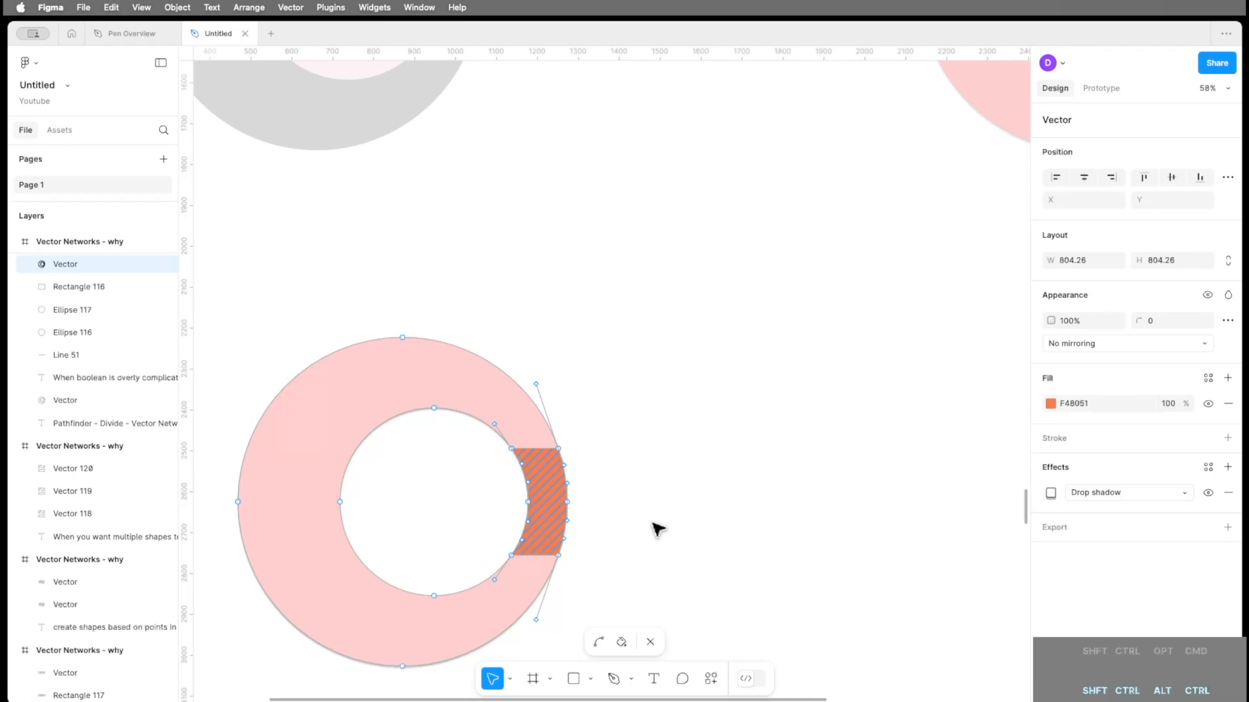
pyautogui.press('Escape')
pyautogui.press('Escape')
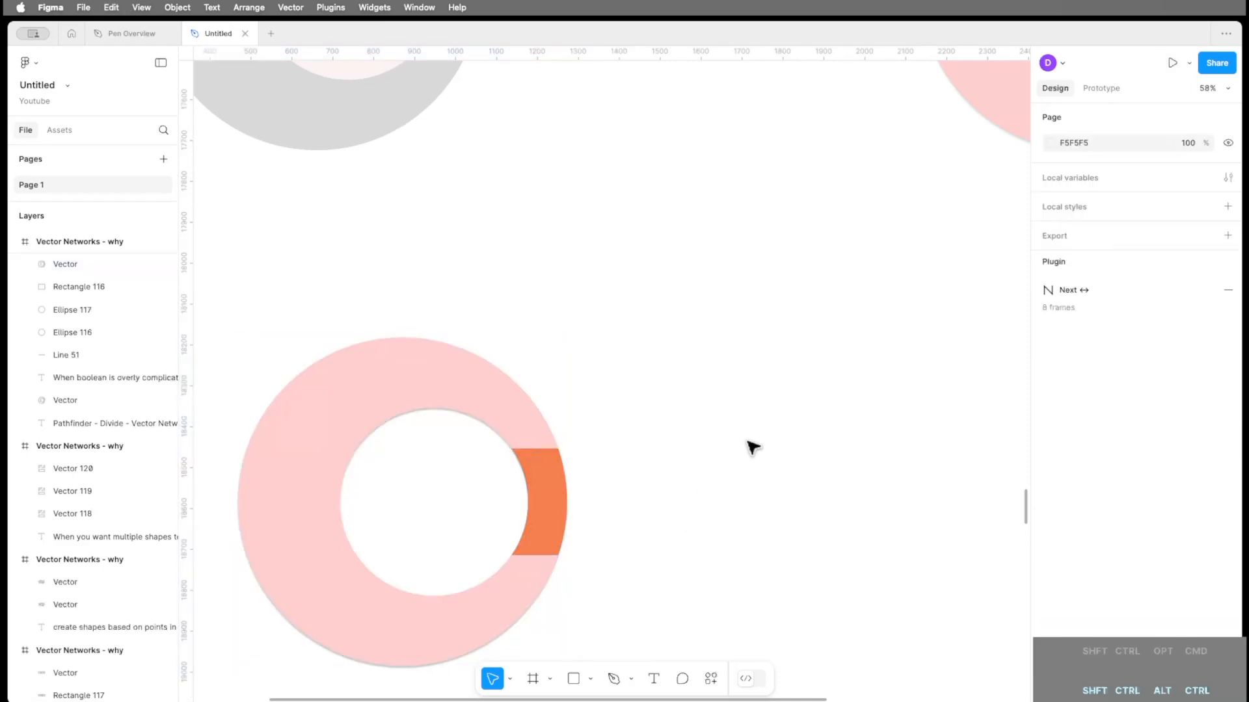
pyautogui.rightClick(751, 446)
pyautogui.click(821, 225)
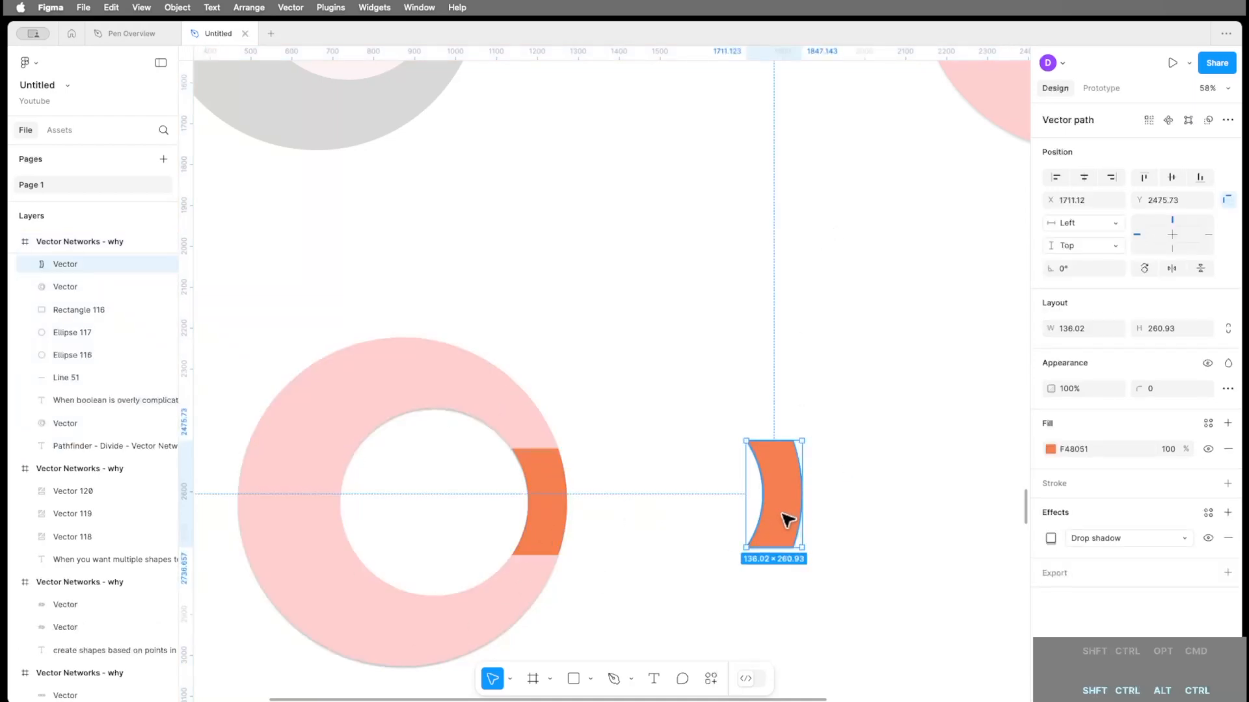
pyautogui.moveTo(789, 519); pyautogui.dragTo(839, 407)
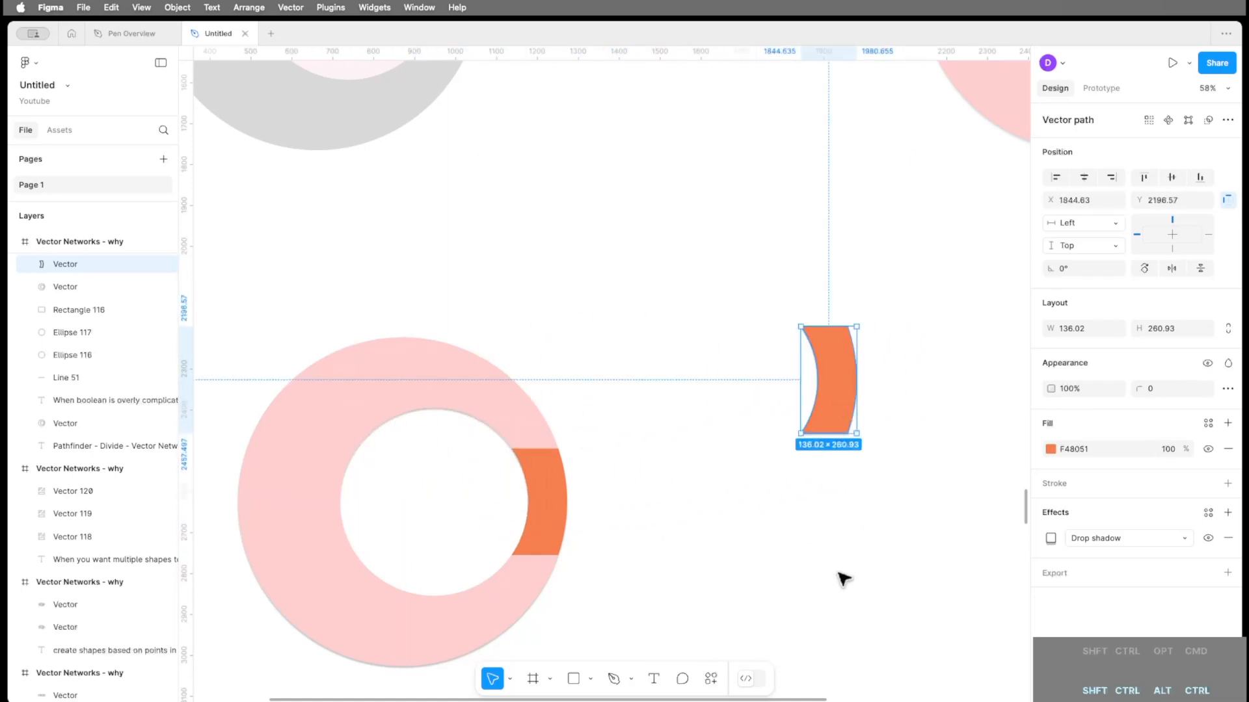